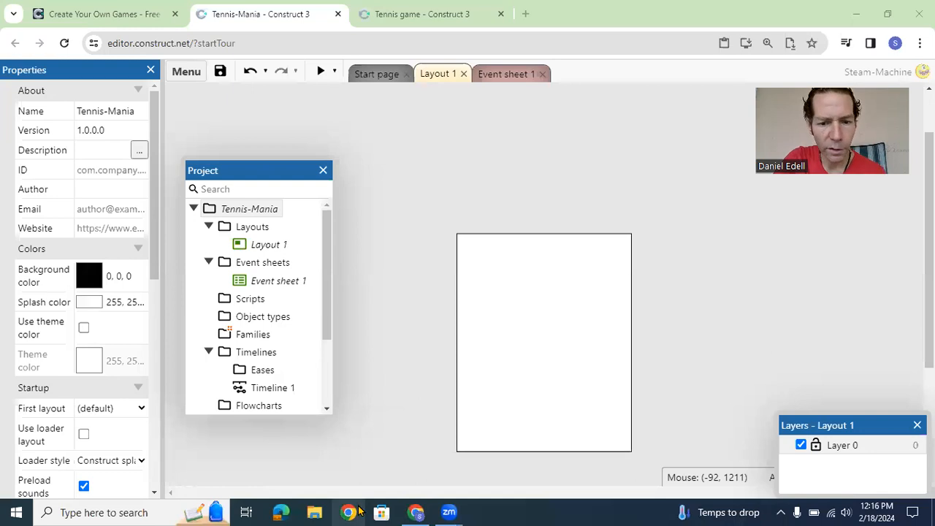
# Step: Switch to the Tennis game project and start a preview of Layout 1
pyautogui.moveTo(408, 509)
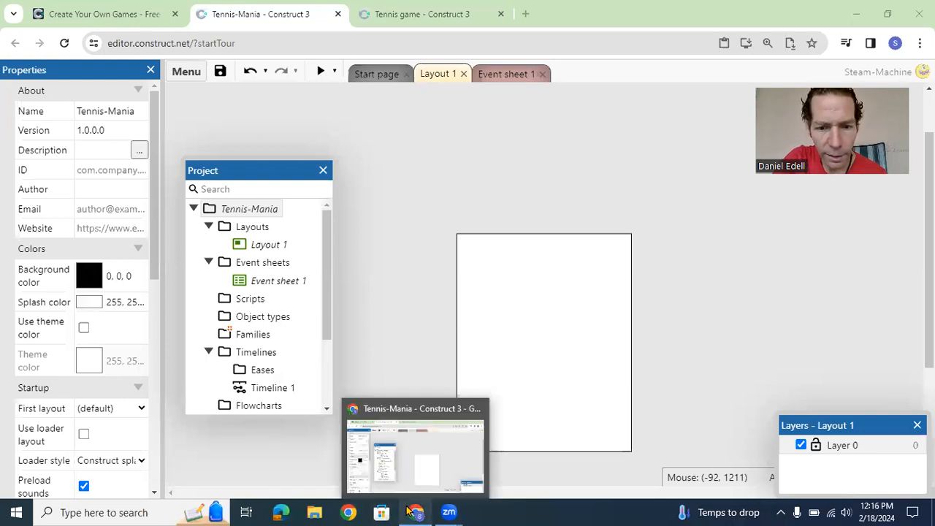
pyautogui.click(429, 450)
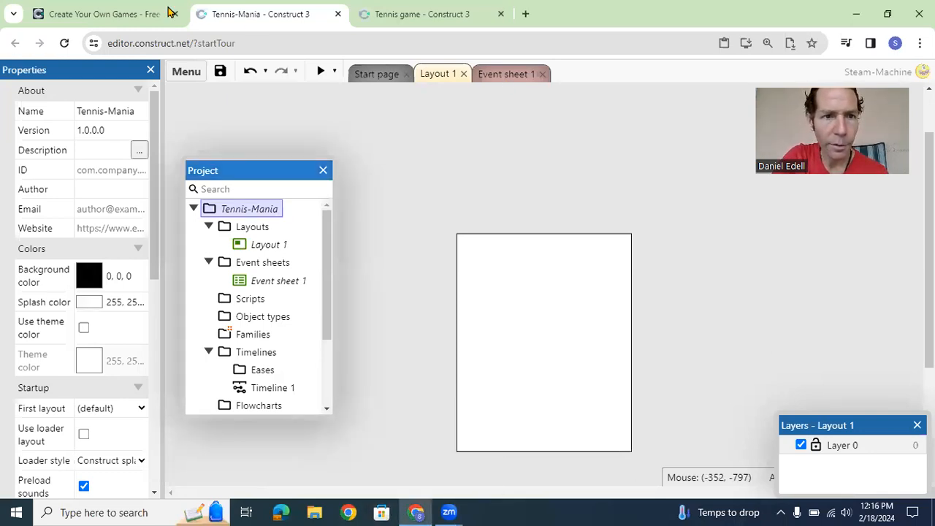
pyautogui.click(422, 14)
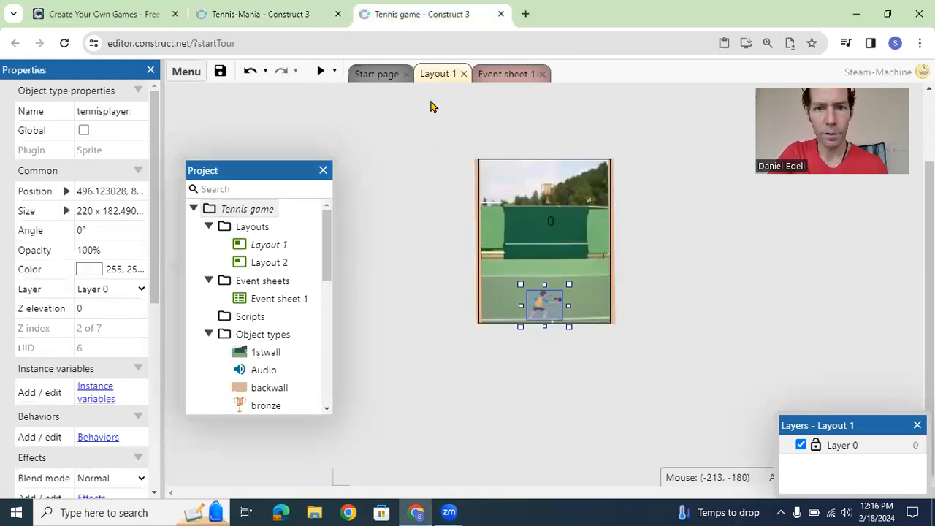
pyautogui.click(320, 71)
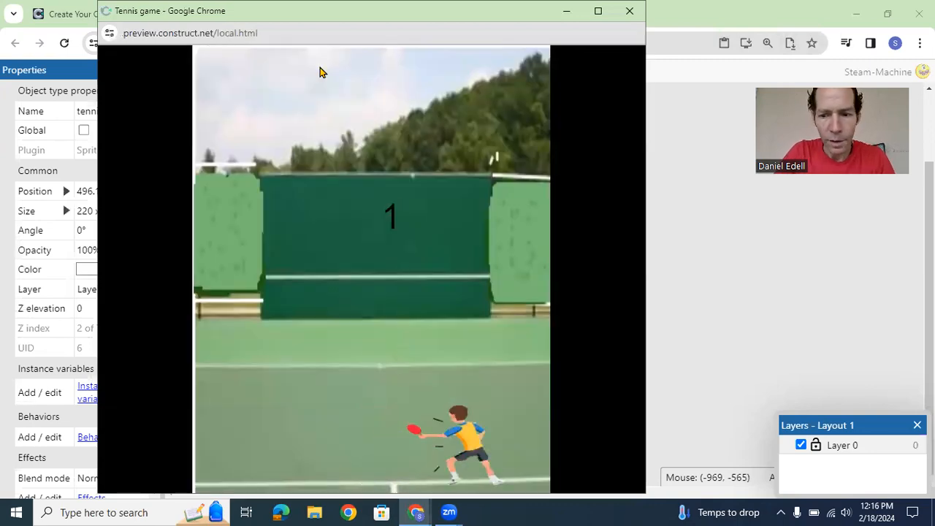
# Step: Raise the system speaker volume to 100 and return to the running tennis game preview
pyautogui.click(845, 511)
pyautogui.click(846, 512)
pyautogui.moveTo(855, 480); pyautogui.dragTo(903, 479)
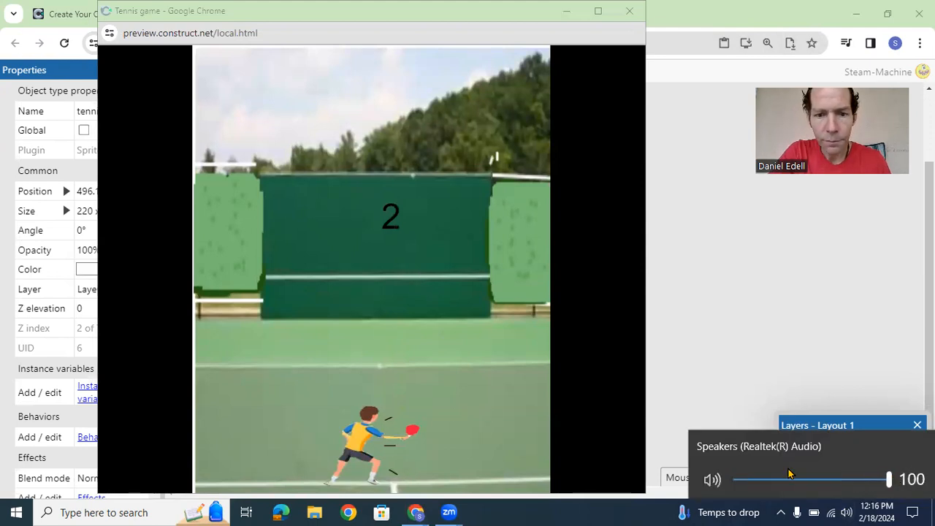
pyautogui.click(250, 405)
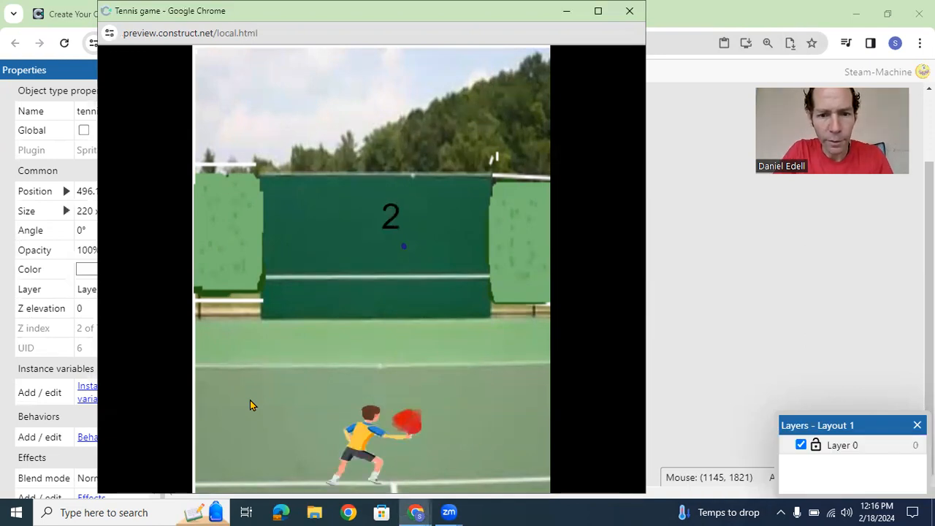
# Step: Play-test the tennis game over several rounds, moving the player sideways and swinging the racket to hit the ball against the wall
pyautogui.press('Right')
pyautogui.press('space')
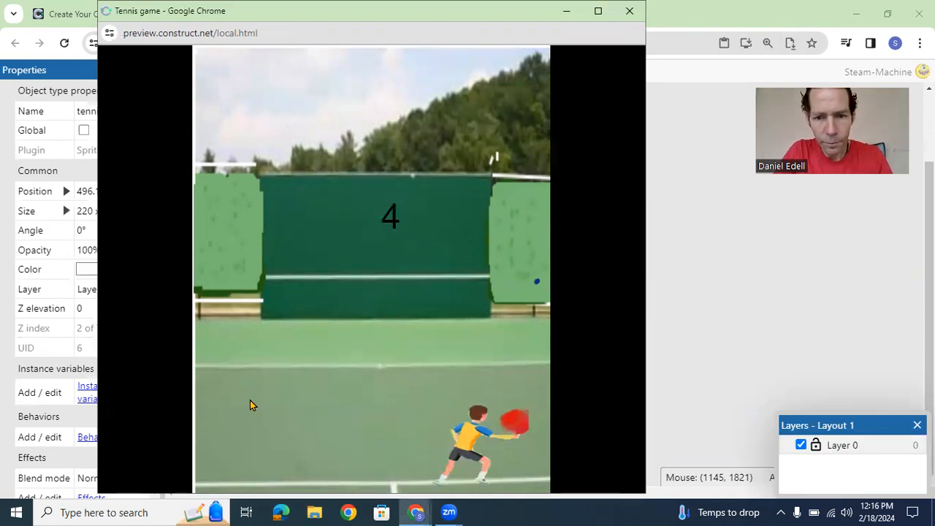
pyautogui.press('Left')
pyautogui.press('space')
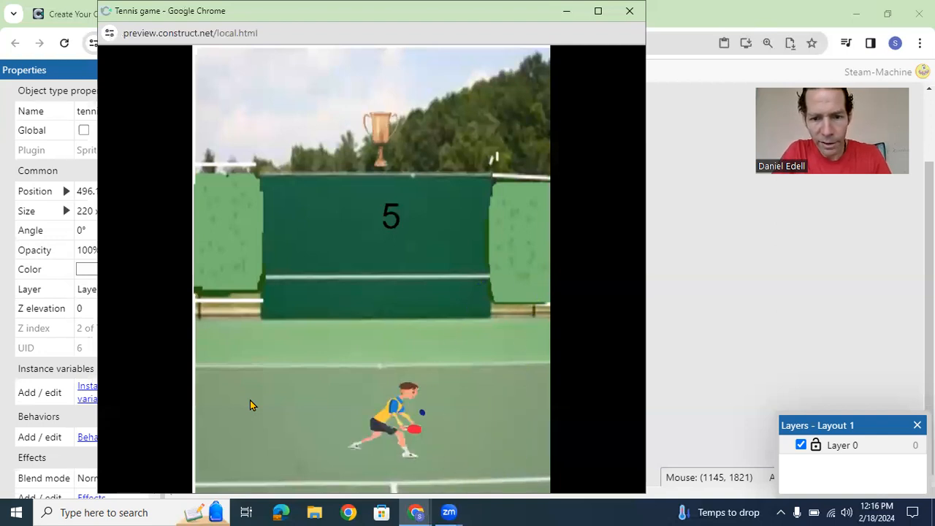
pyautogui.press('Left')
pyautogui.press('space')
pyautogui.press('Right')
pyautogui.press('space')
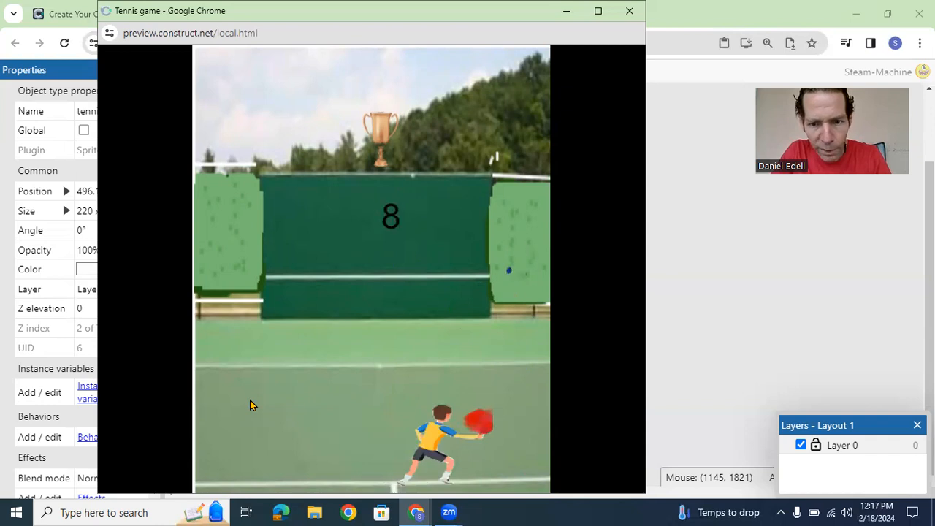
pyautogui.press('Left')
pyautogui.press('space')
pyautogui.press('space')
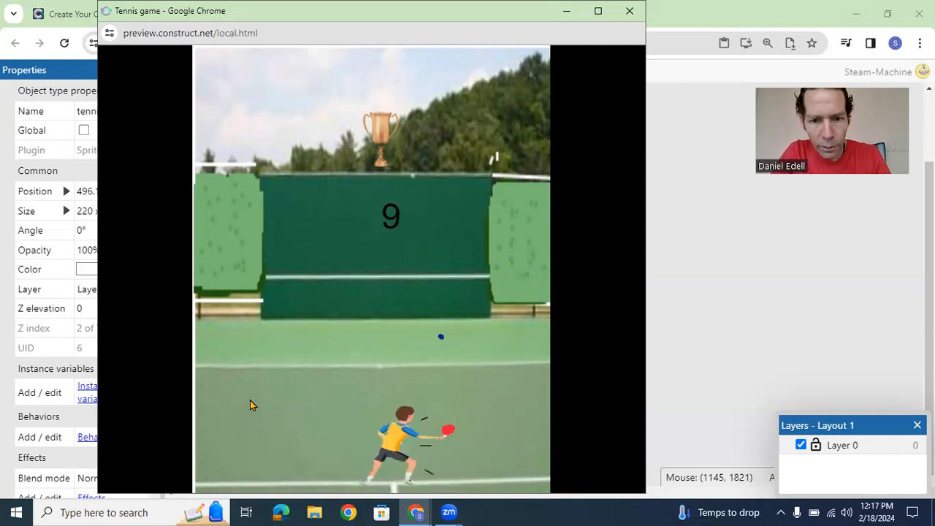
pyautogui.press('space')
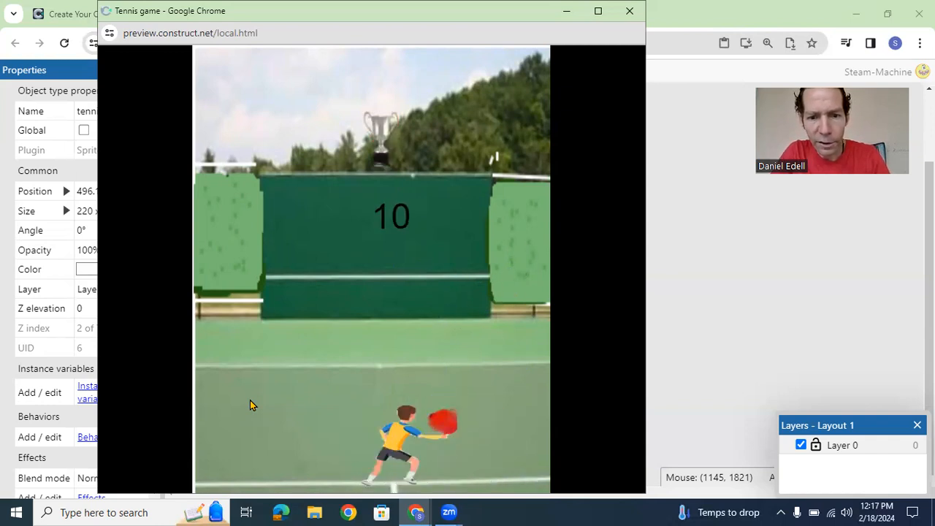
pyautogui.press('Left')
pyautogui.press('space')
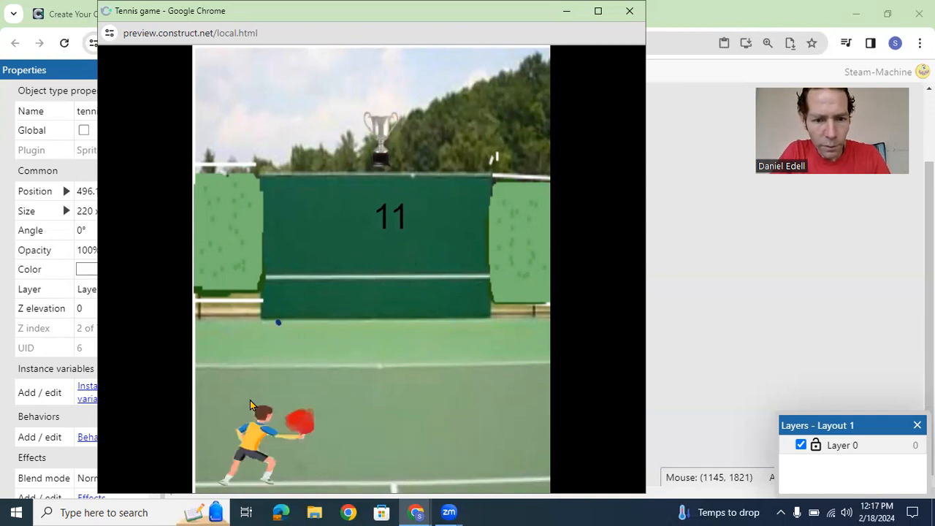
pyautogui.press('Left')
pyautogui.press('space')
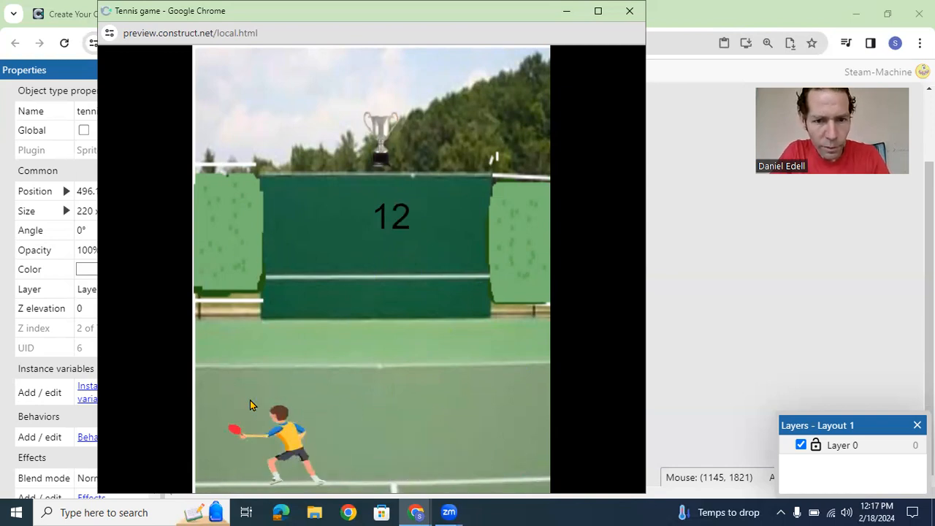
pyautogui.press('space')
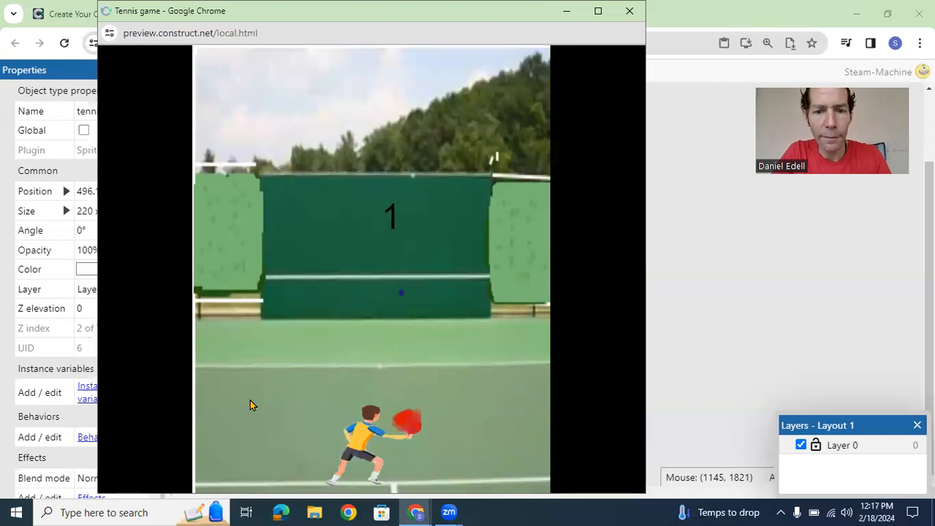
pyautogui.press('Right')
pyautogui.press('space')
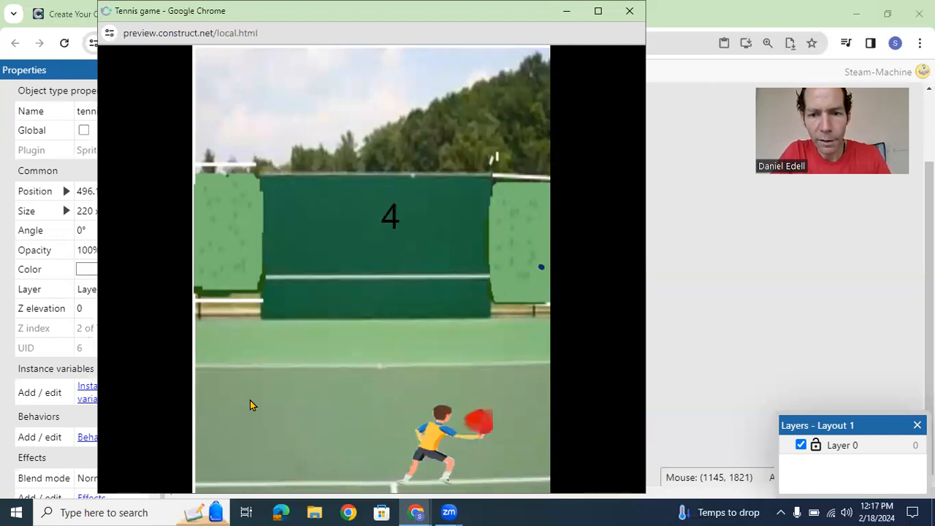
pyautogui.press('space')
pyautogui.press('Left')
pyautogui.press('Right')
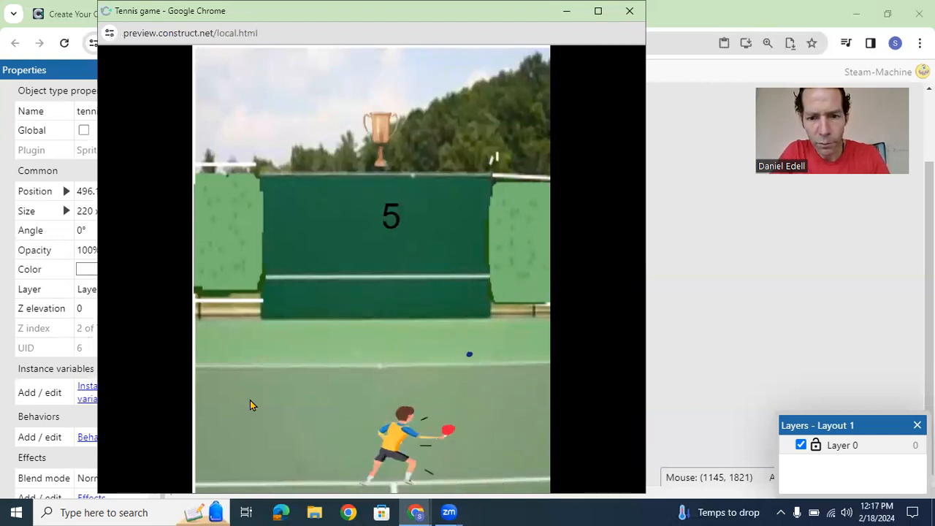
pyautogui.press('space')
pyautogui.press('space')
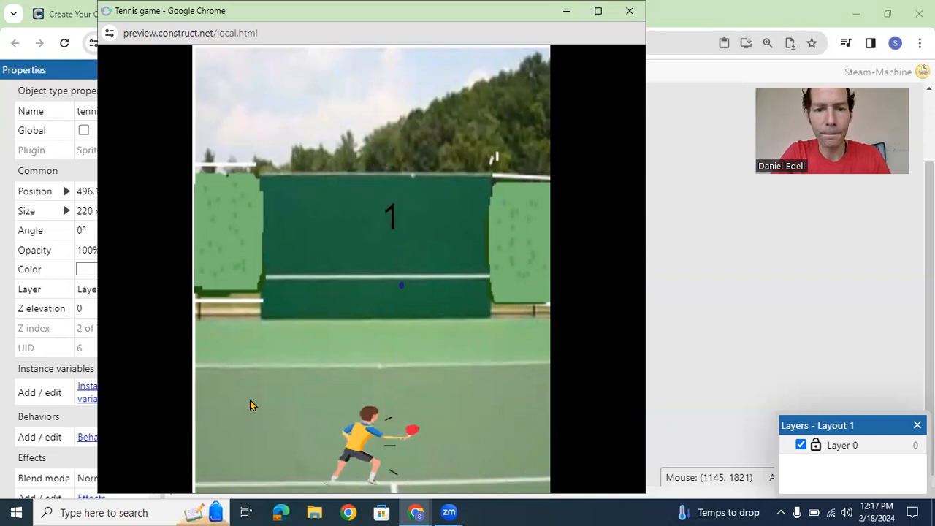
pyautogui.press('Right')
pyautogui.press('space')
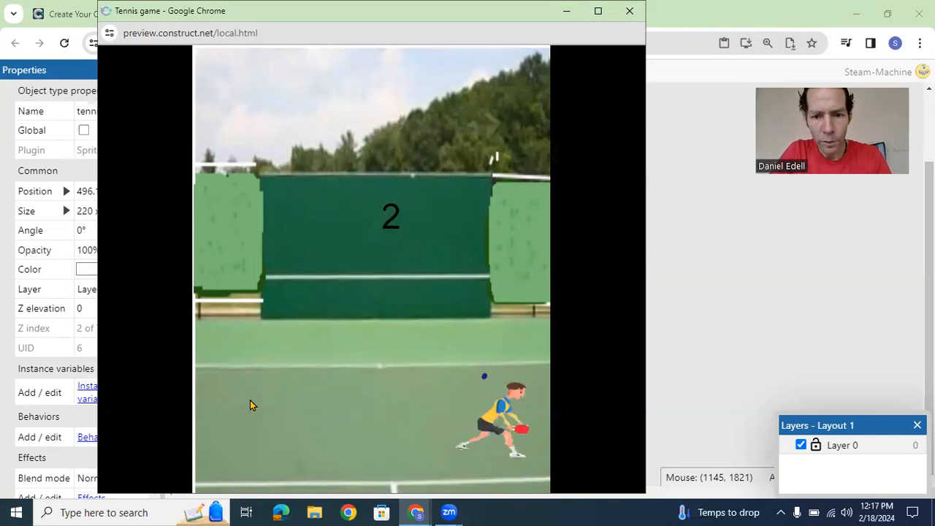
pyautogui.press('space')
pyautogui.press('Right')
pyautogui.press('Left')
pyautogui.press('space')
pyautogui.press('Left')
pyautogui.press('space')
pyautogui.press('Left')
pyautogui.press('space')
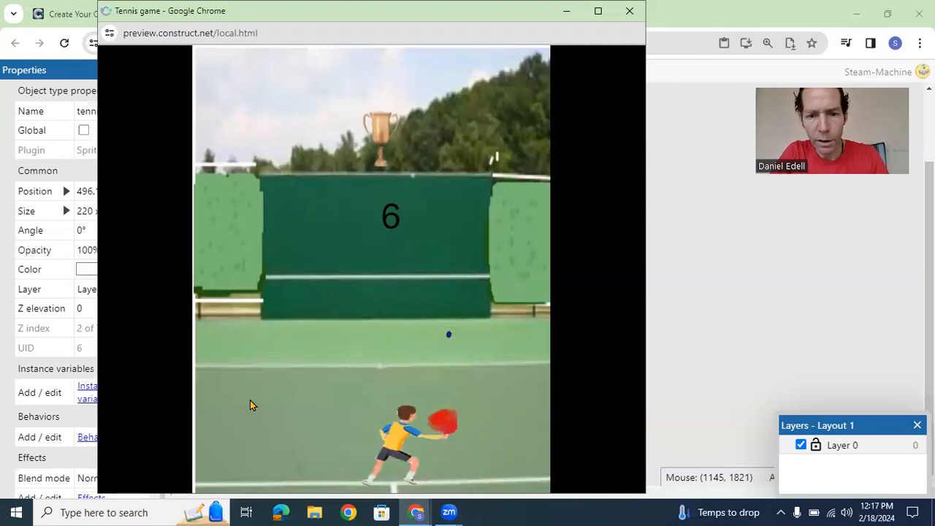
pyautogui.press('Right')
pyautogui.press('Left')
pyautogui.press('space')
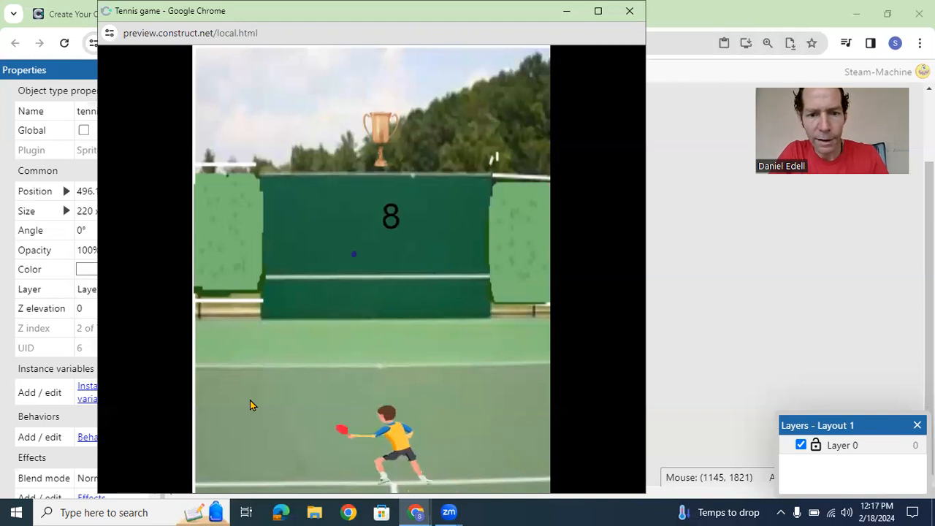
pyautogui.press('space')
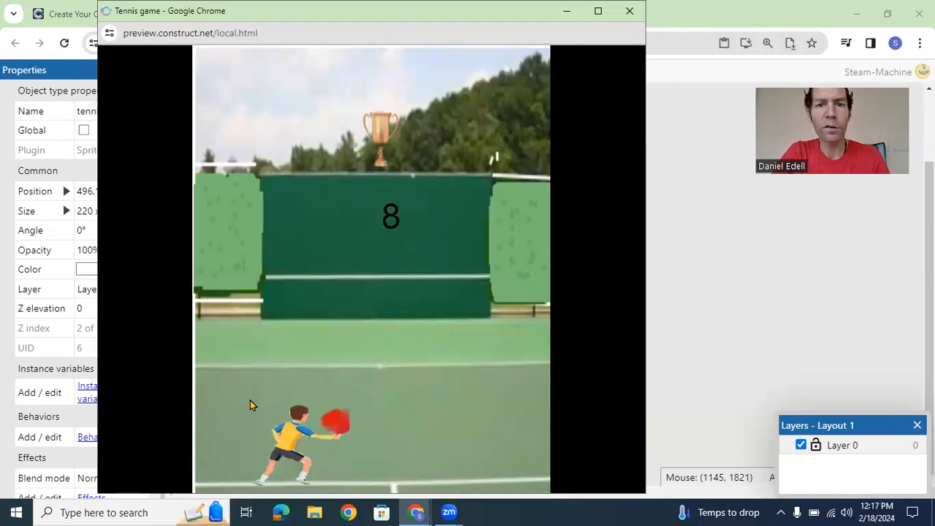
pyautogui.press('Right')
pyautogui.press('Right')
pyautogui.press('Left')
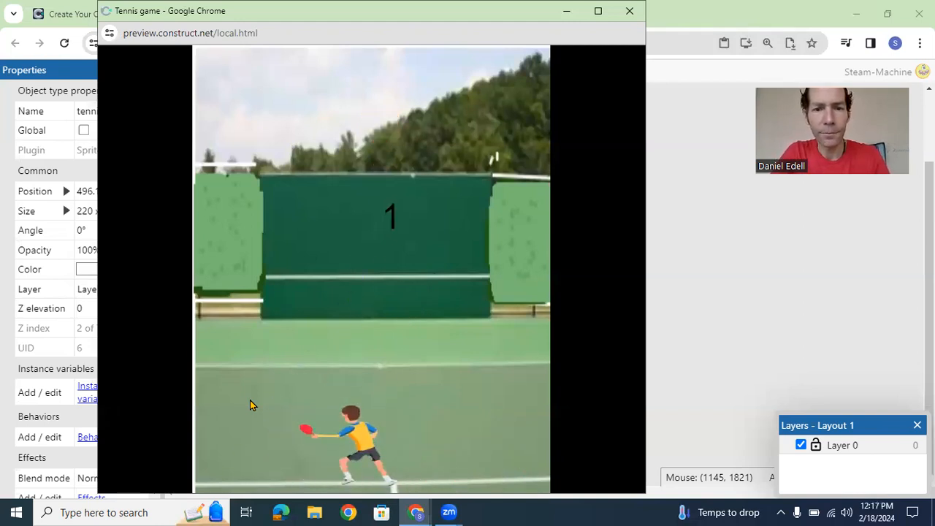
pyautogui.press('Right')
pyautogui.press('space')
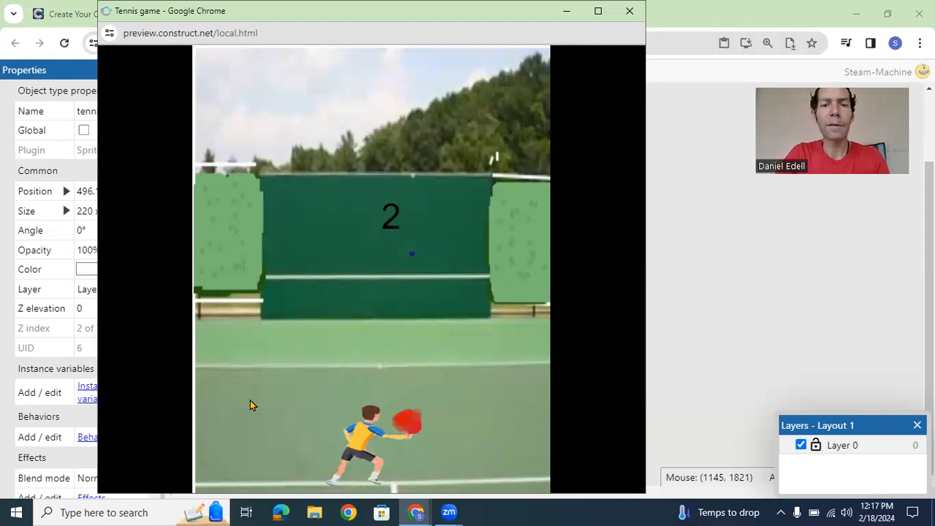
pyautogui.press('Right')
pyautogui.press('space')
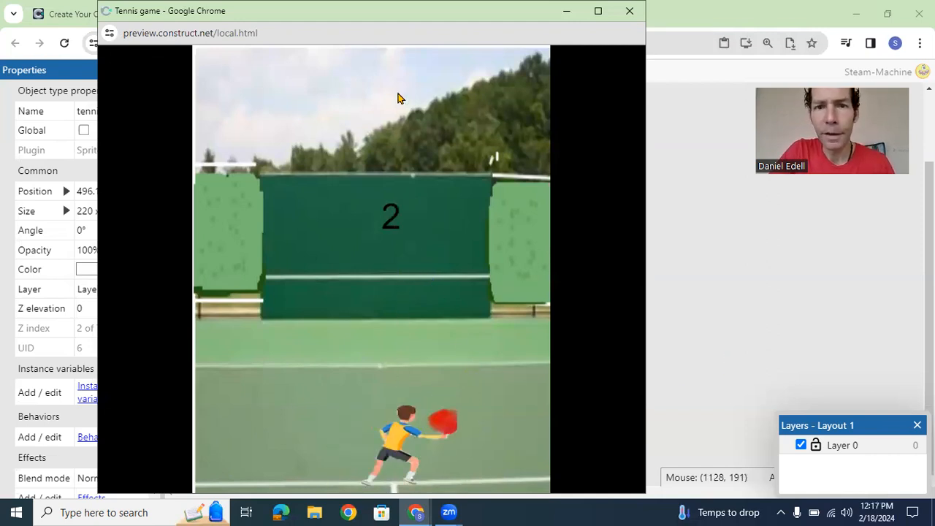
# Step: Close the game preview window and deselect the tennis player sprite in Layout 1
pyautogui.moveTo(373, 32); pyautogui.dragTo(449, 115)
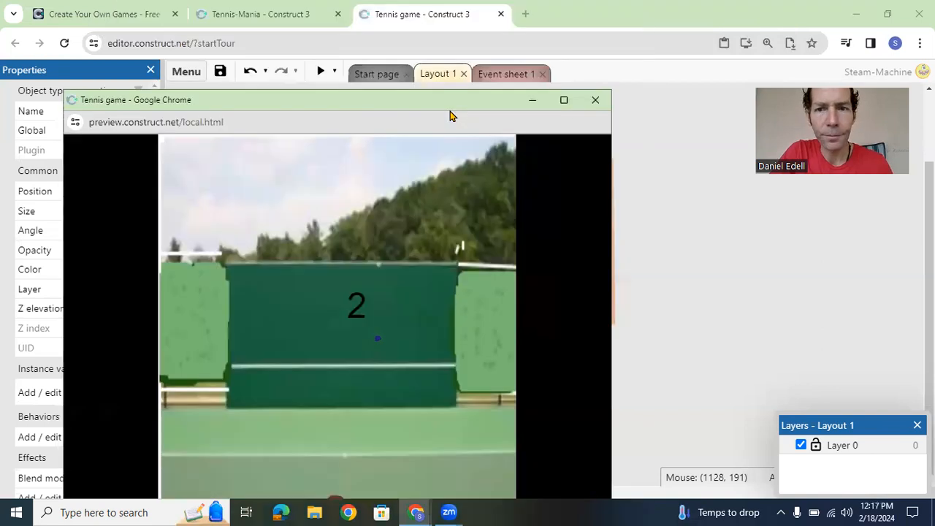
pyautogui.click(591, 98)
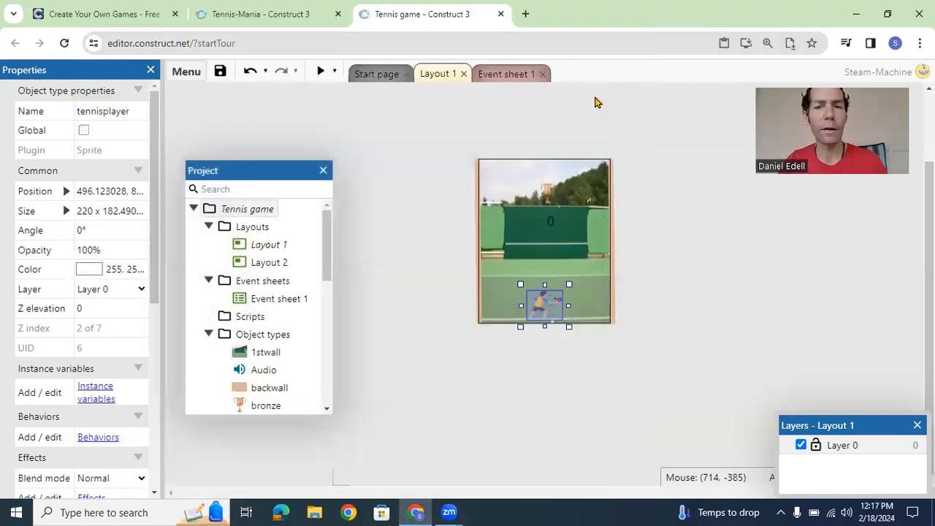
pyautogui.click(434, 265)
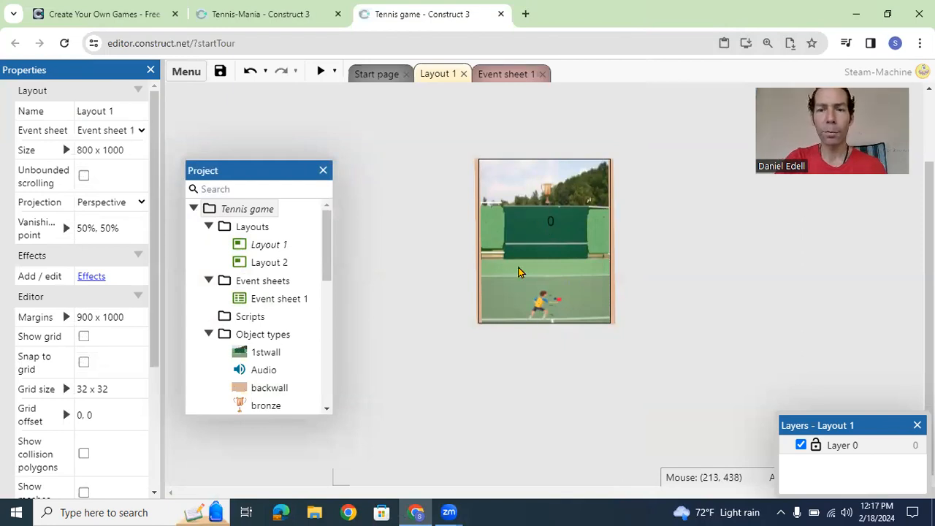
# Step: Switch to the Tennis-Mania project, review its startup and display properties, and show the properties of Layout 1
pyautogui.click(243, 17)
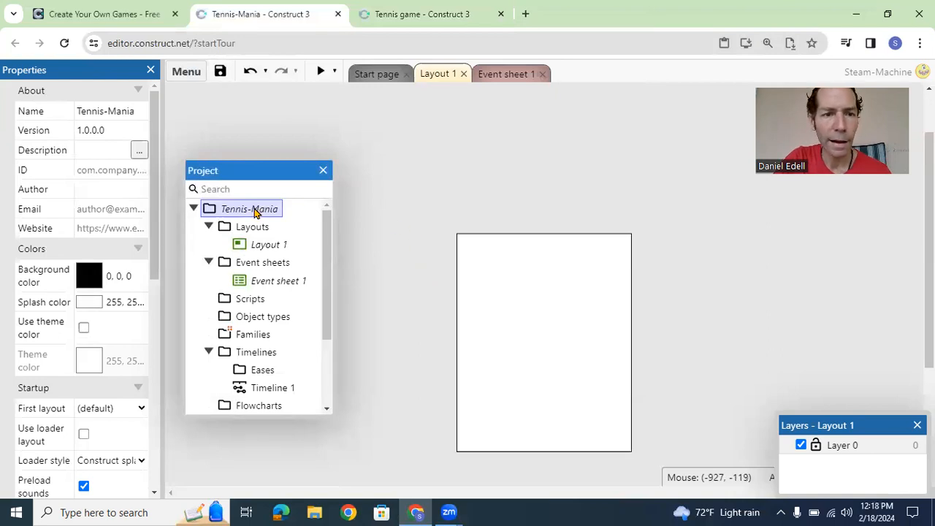
pyautogui.moveTo(153, 182); pyautogui.dragTo(151, 306)
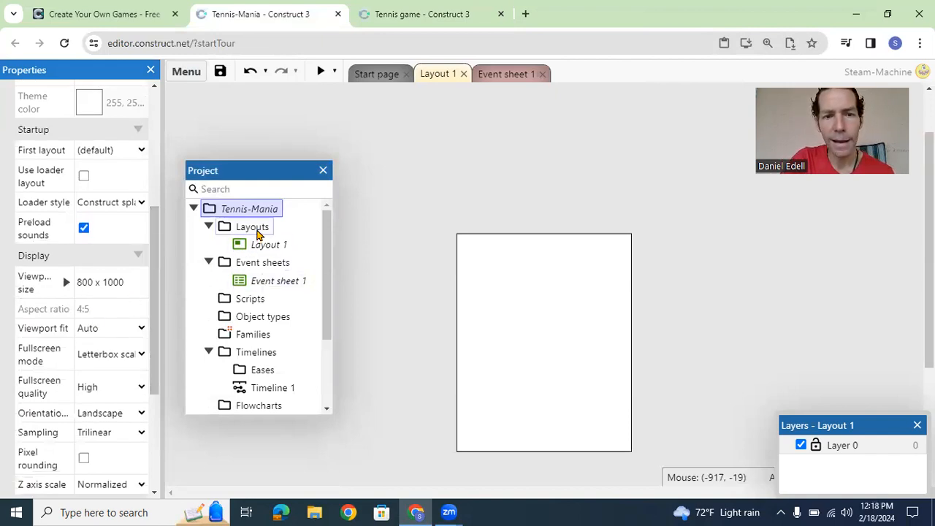
pyautogui.click(256, 230)
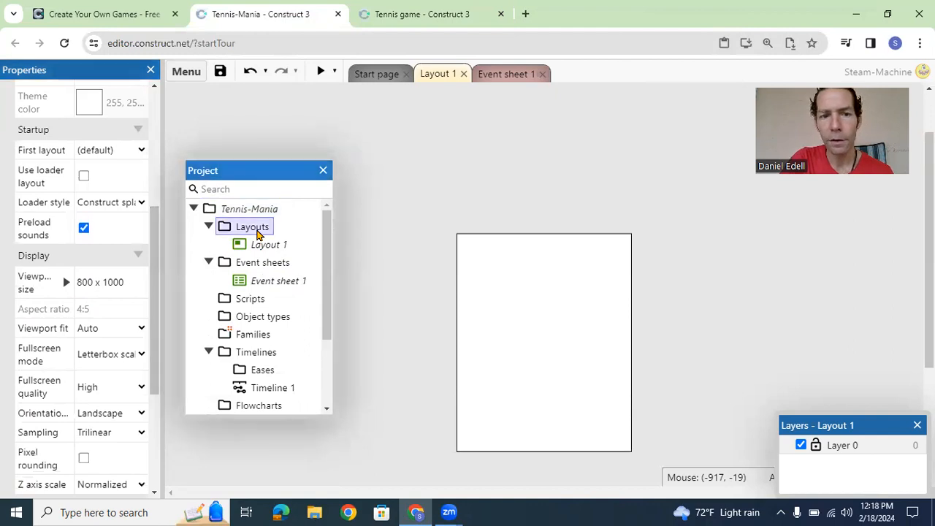
pyautogui.doubleClick(256, 229)
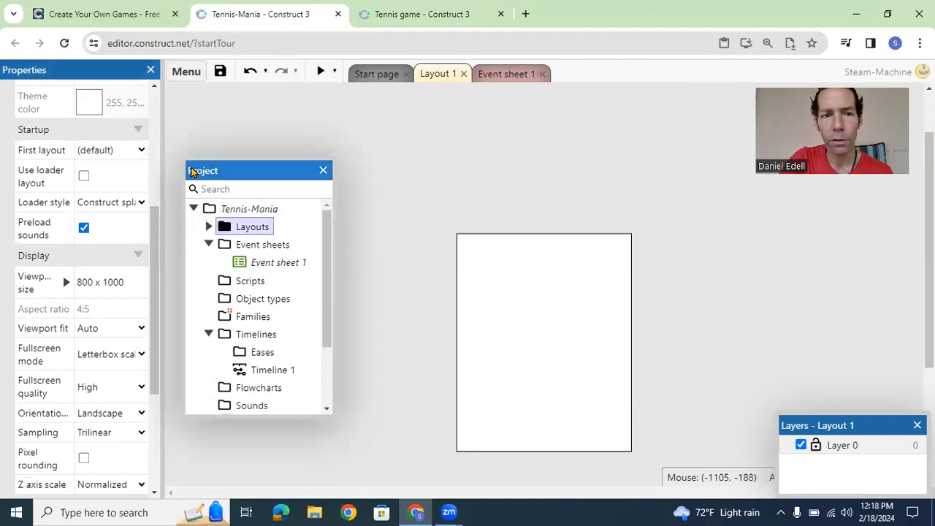
pyautogui.scroll(5, 155, 246)
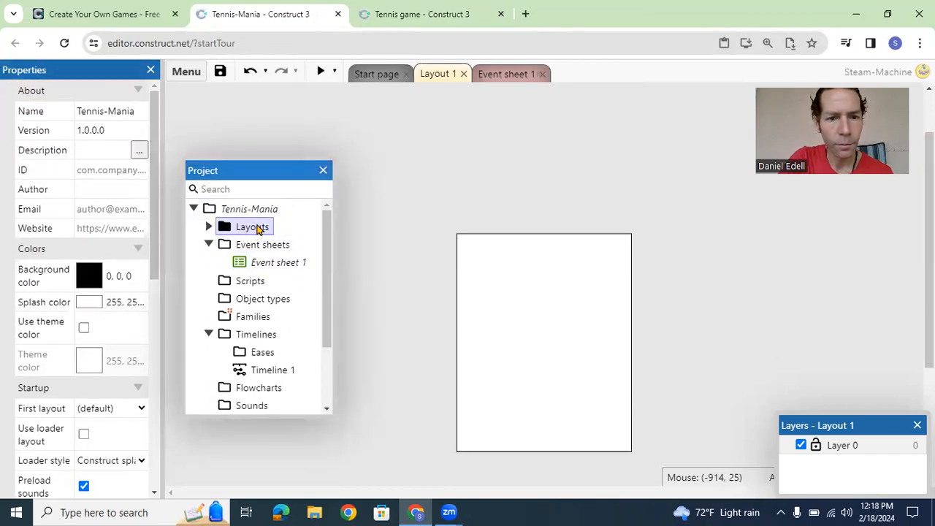
pyautogui.click(208, 227)
pyautogui.click(241, 244)
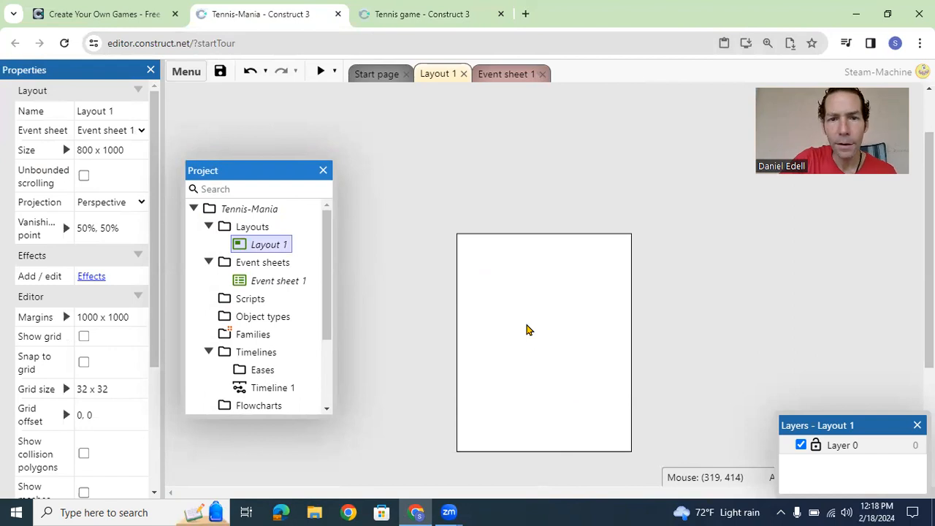
# Step: Return to the Tennis game project and select the 1stwall background sprite to inspect its properties
pyautogui.click(409, 22)
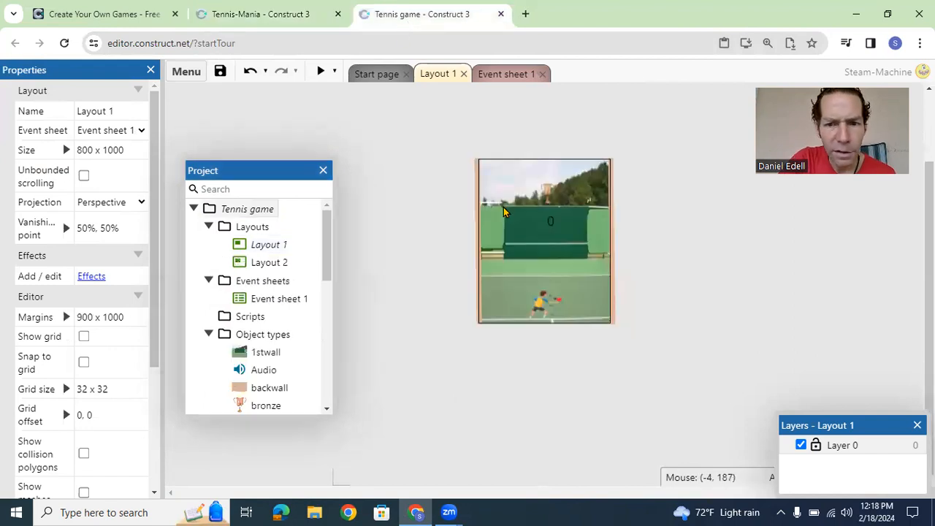
pyautogui.click(530, 248)
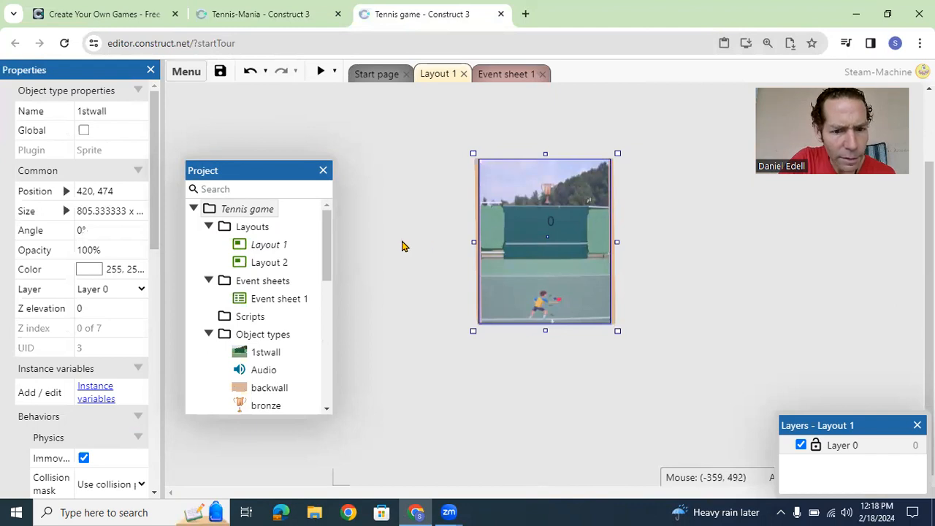
# Step: Switch to the Tennis-Mania project and insert a sprite named tenniswall near the middle of Layout 1
pyautogui.click(255, 8)
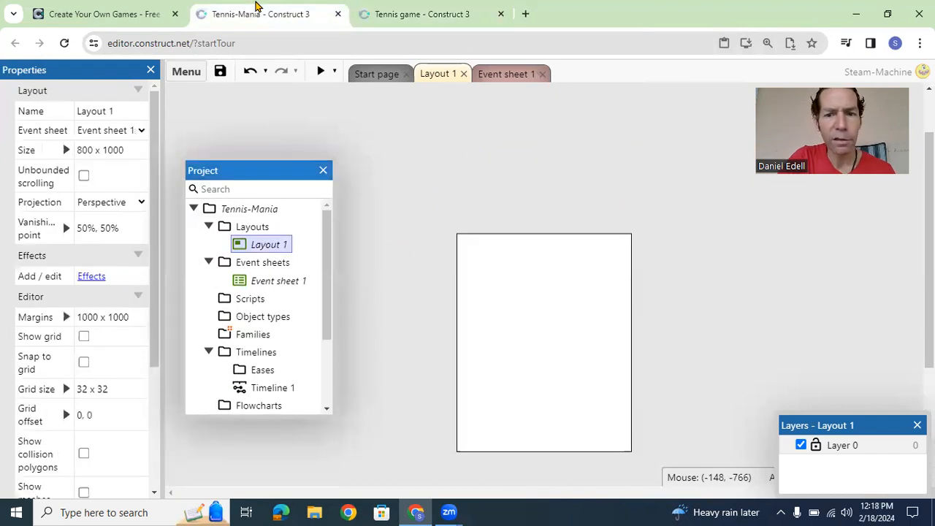
pyautogui.rightClick(525, 307)
pyautogui.click(558, 318)
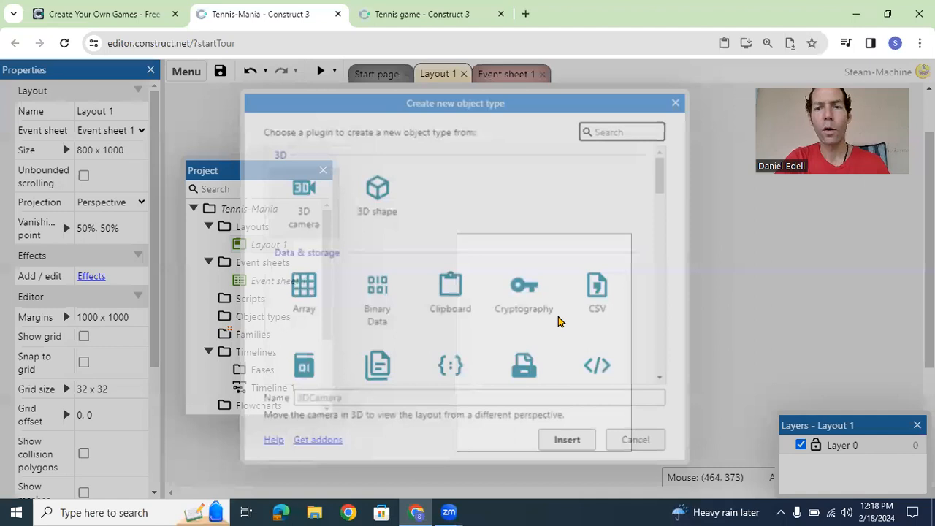
pyautogui.write('sprite')
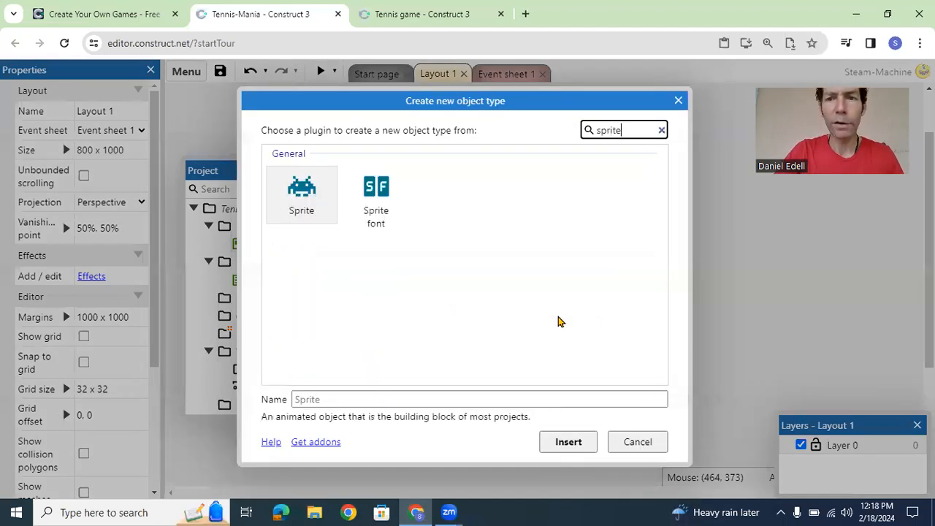
pyautogui.click(303, 191)
pyautogui.click(307, 399)
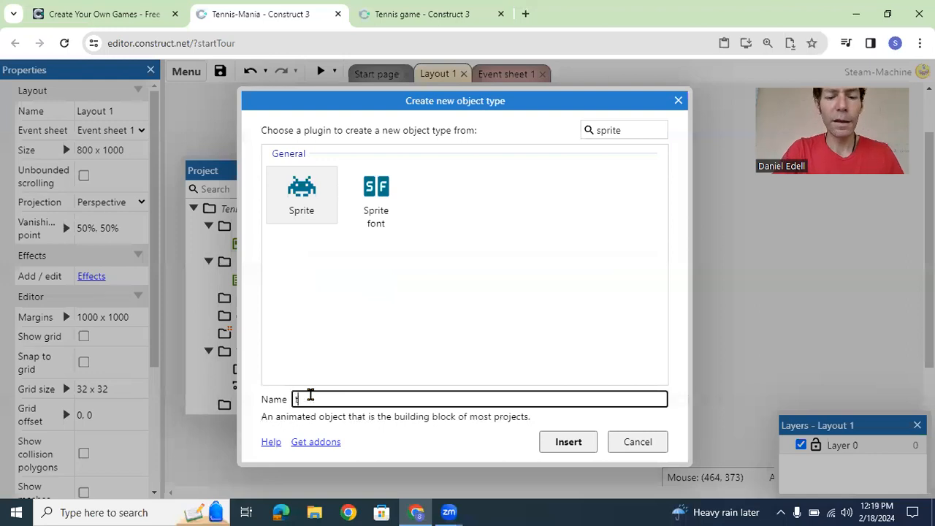
pyautogui.write('tennisdwall')
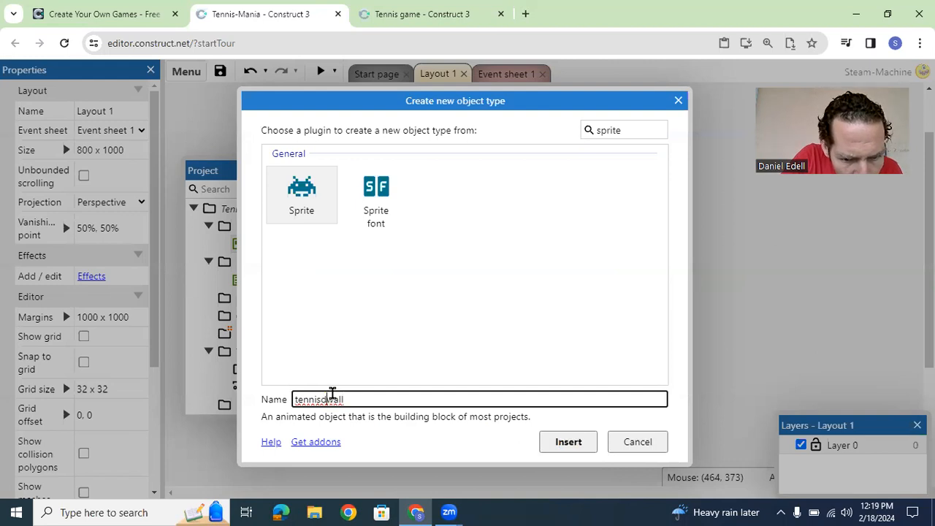
pyautogui.press('BackSpace')
pyautogui.click(568, 442)
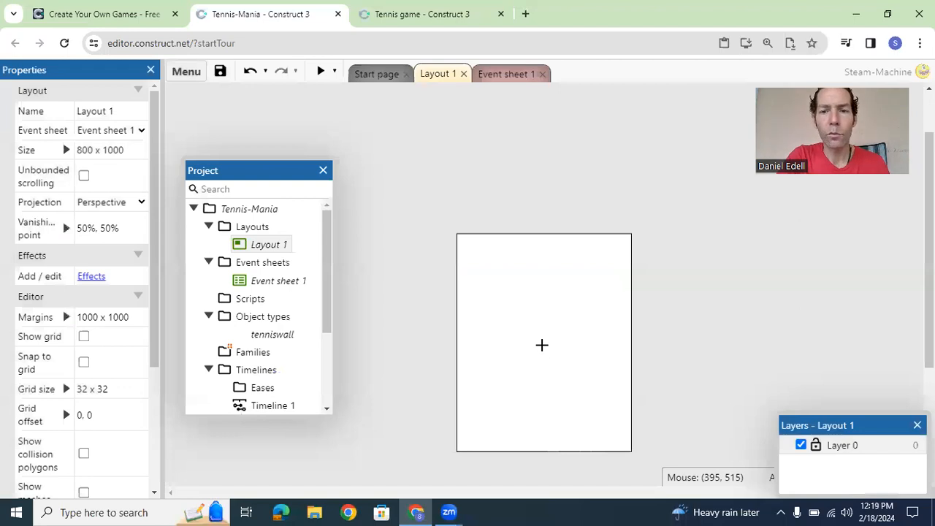
pyautogui.click(543, 344)
# Step: Load the tenniscourtcropped picture from the Pictures folder as the tenniswall sprite's image
pyautogui.click(255, 95)
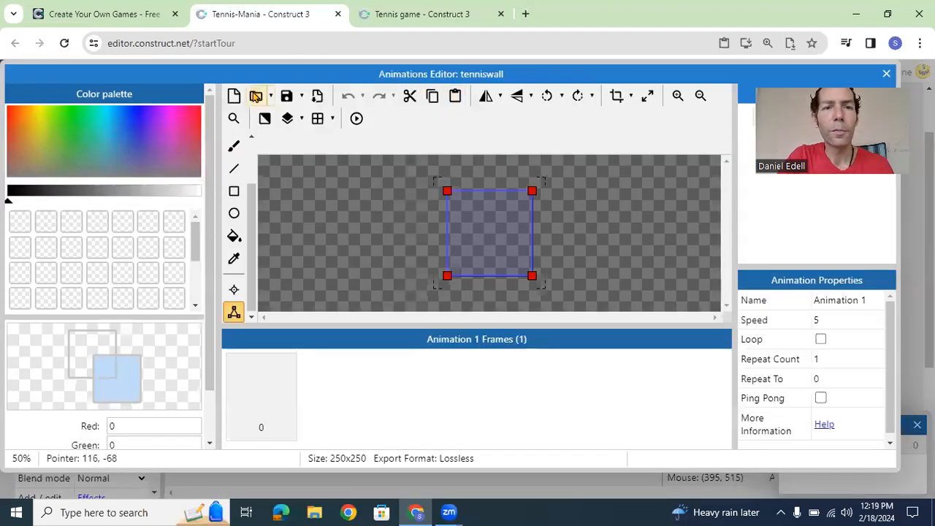
pyautogui.scroll(-5, 650, 245)
pyautogui.scroll(-2, 650, 249)
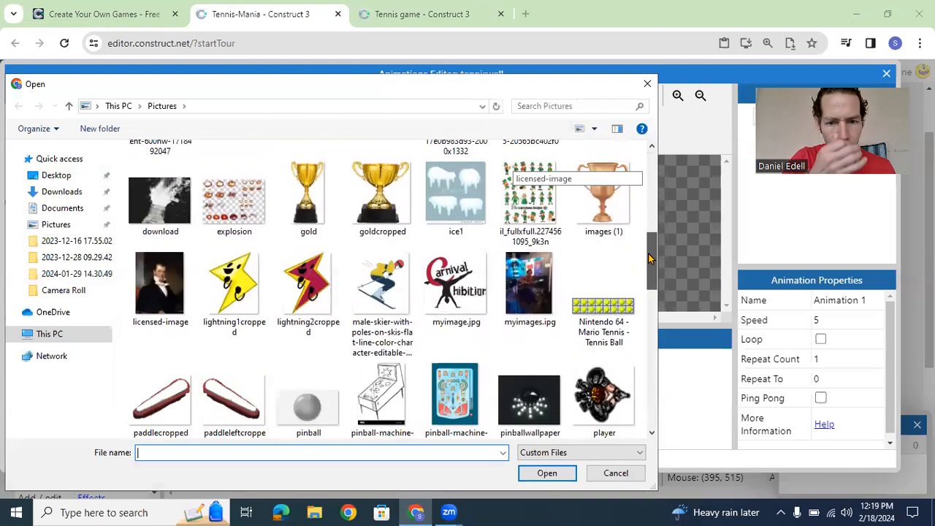
pyautogui.moveTo(649, 257); pyautogui.dragTo(651, 357)
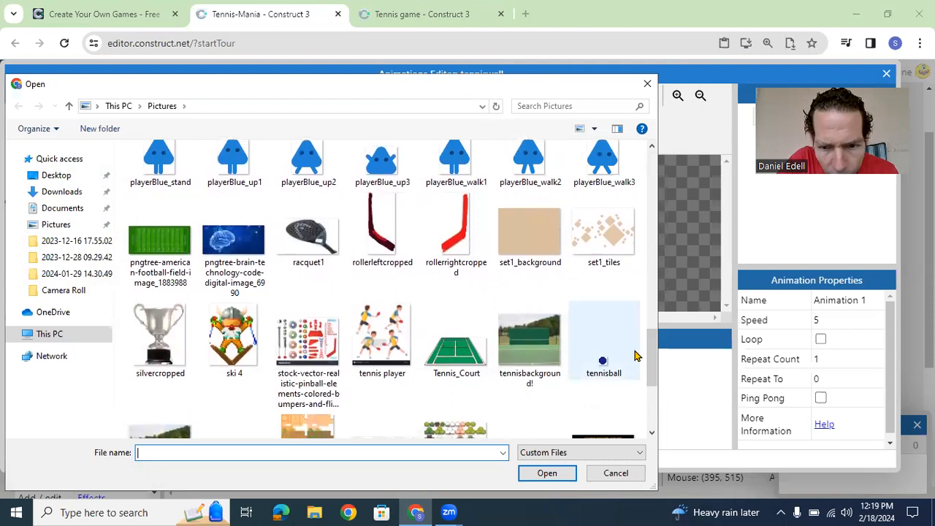
pyautogui.scroll(-2, 652, 357)
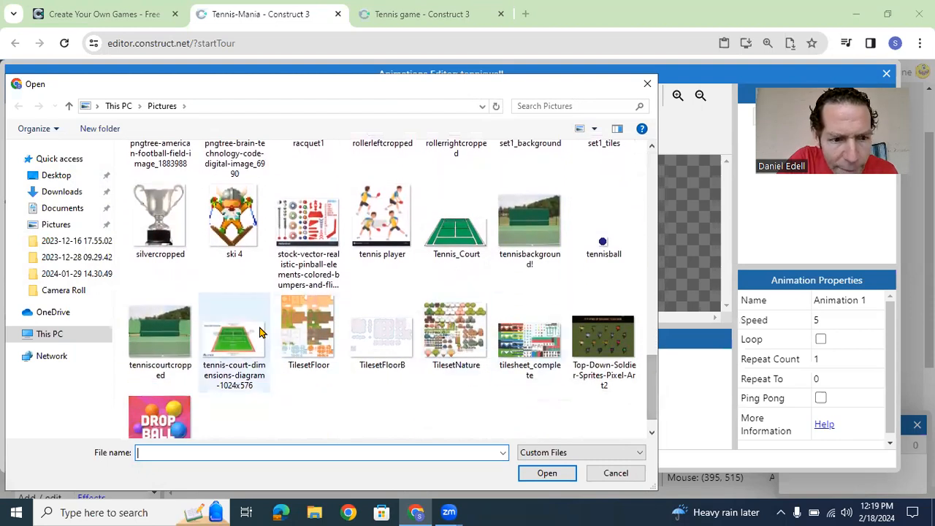
pyautogui.doubleClick(148, 331)
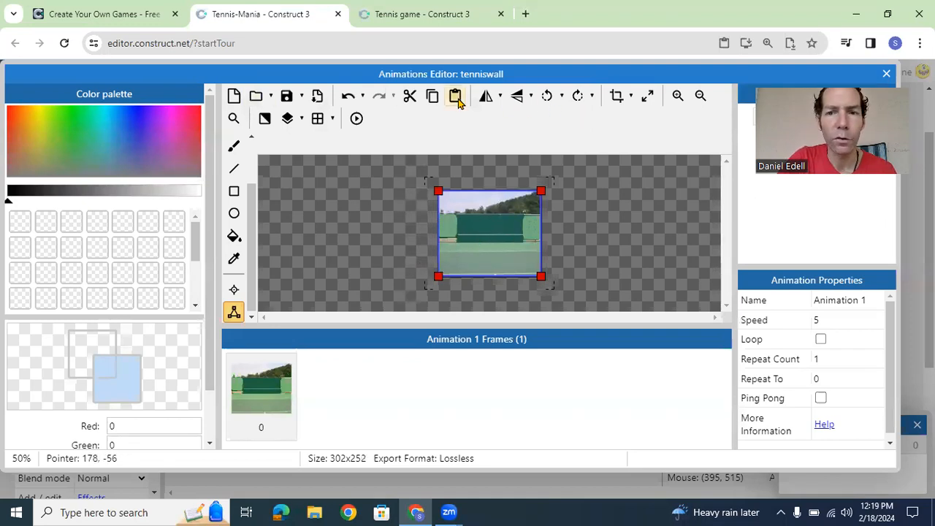
# Step: Crop the wall image and resize its canvas to 800 x 1000 pixels with the image stretched
pyautogui.click(617, 97)
pyautogui.click(649, 97)
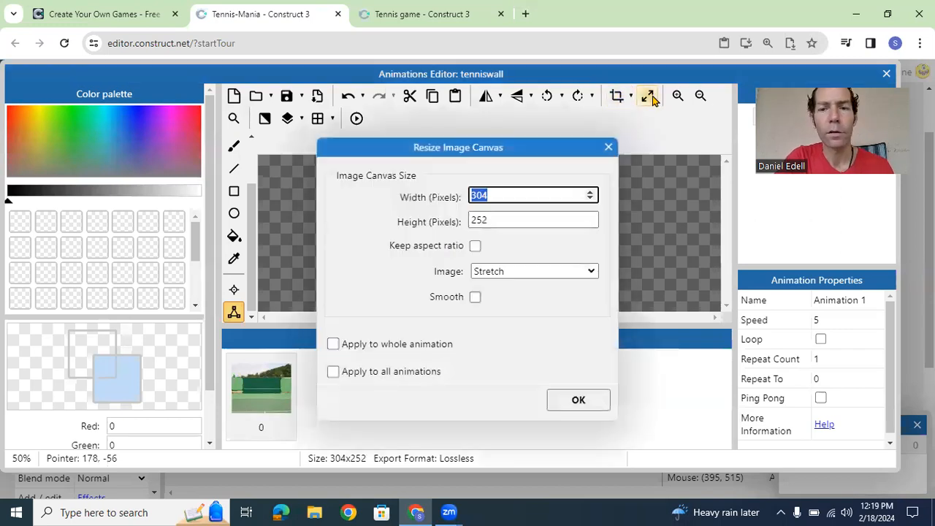
pyautogui.press('BackSpace')
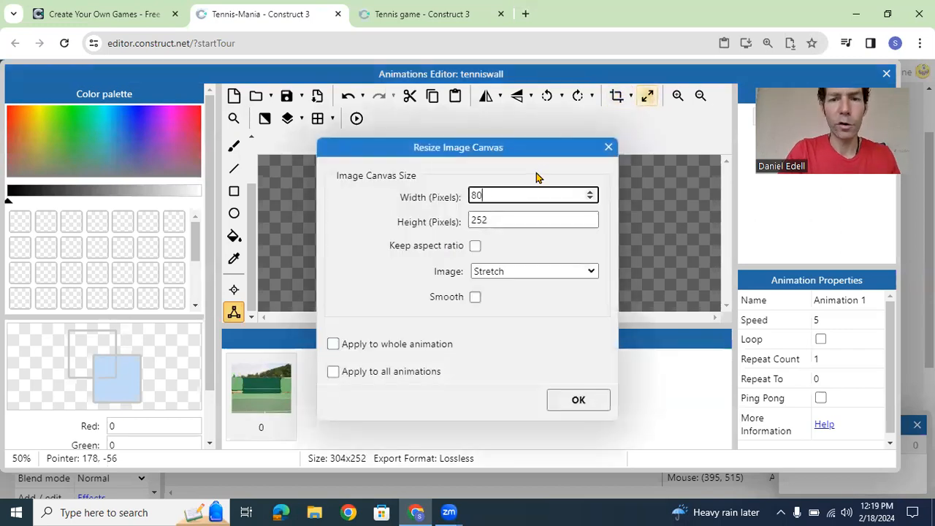
pyautogui.press('Tab')
pyautogui.write('1')
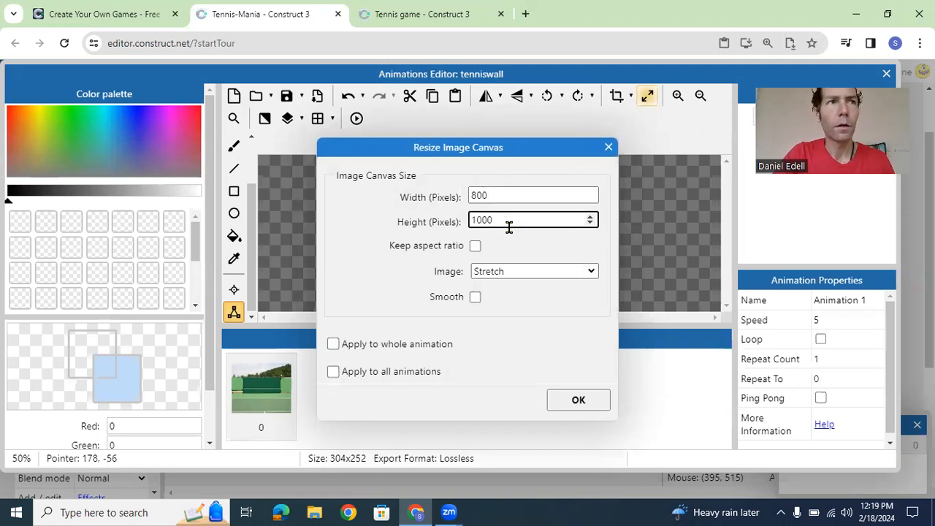
pyautogui.click(570, 401)
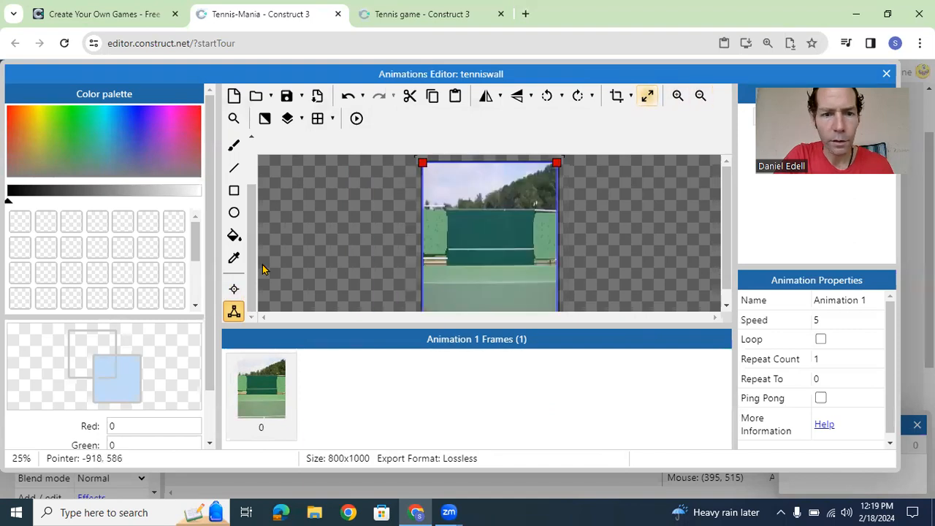
# Step: Move the wall image's origin point up into the dark green wall, at about 411, 403
pyautogui.click(234, 288)
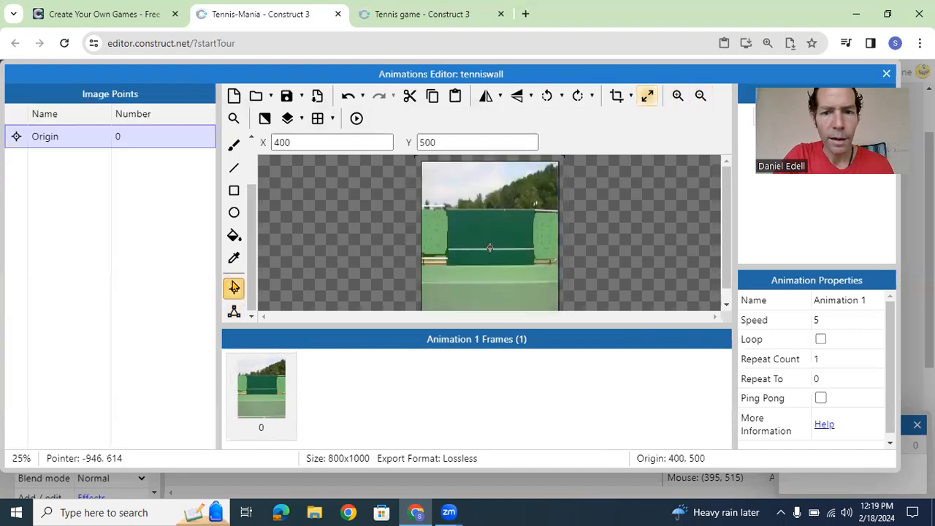
pyautogui.click(489, 224)
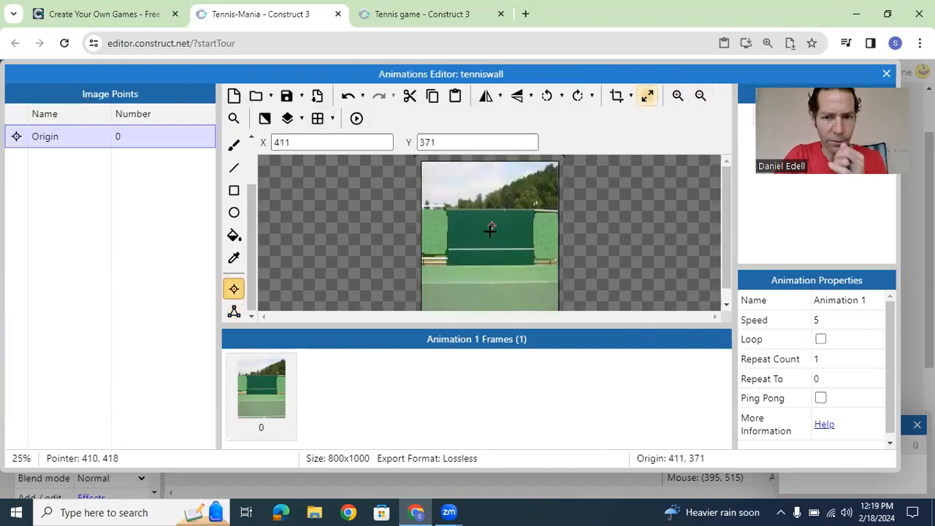
pyautogui.click(490, 229)
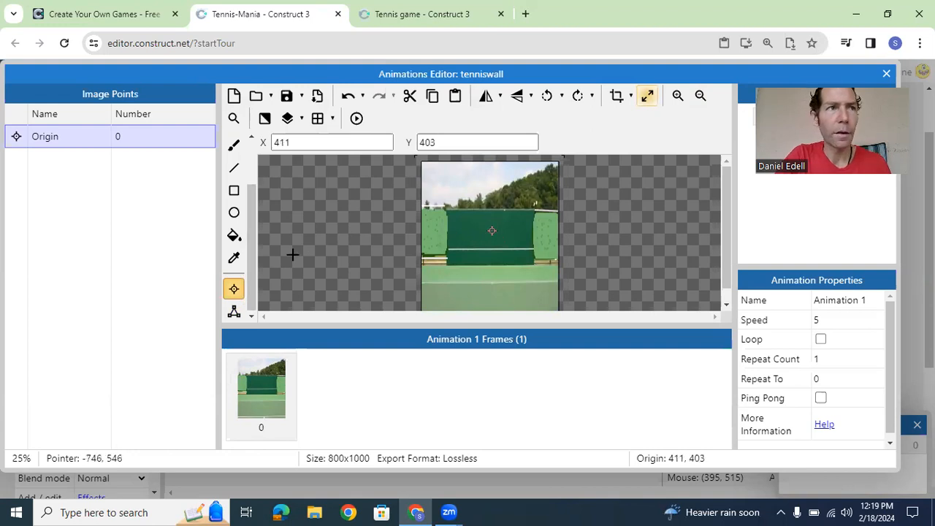
# Step: Raise the two bottom corners of the wall's collision polygon to about Y 444, across the dark green wall
pyautogui.click(227, 313)
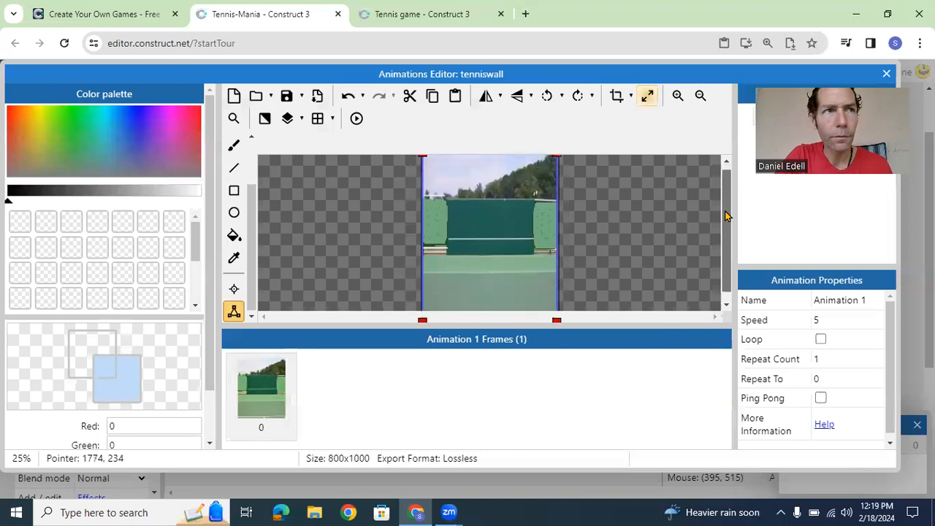
pyautogui.moveTo(726, 211); pyautogui.dragTo(726, 223)
pyautogui.moveTo(422, 304); pyautogui.dragTo(422, 212)
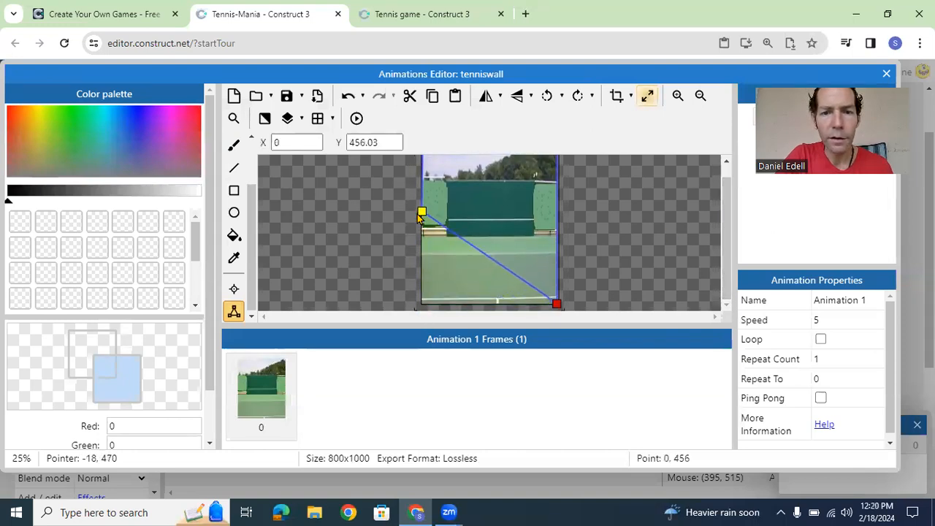
pyautogui.moveTo(557, 304); pyautogui.dragTo(555, 210)
pyautogui.moveTo(421, 213); pyautogui.dragTo(422, 211)
pyautogui.click(722, 250)
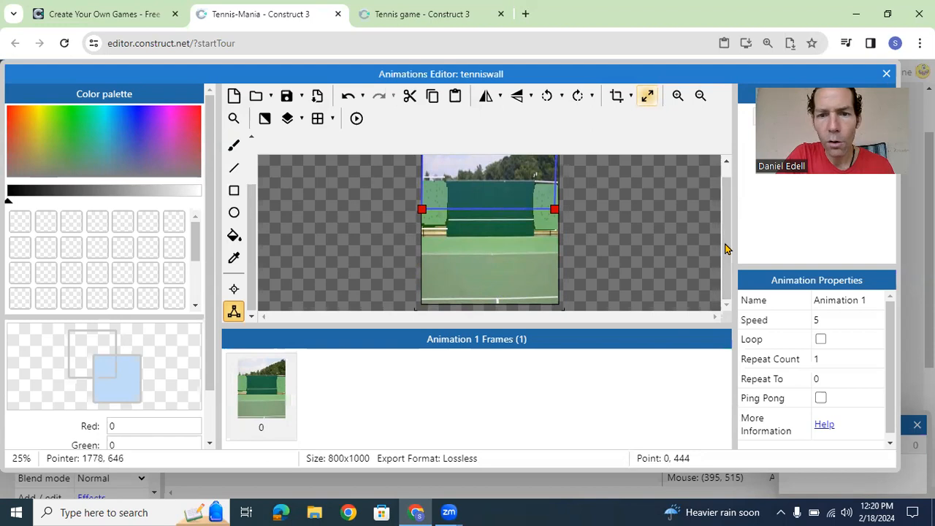
# Step: Lower the two top corners of the wall's collision polygon to about Y 348, leaving a thin strip across the wall
pyautogui.moveTo(725, 216); pyautogui.dragTo(727, 162)
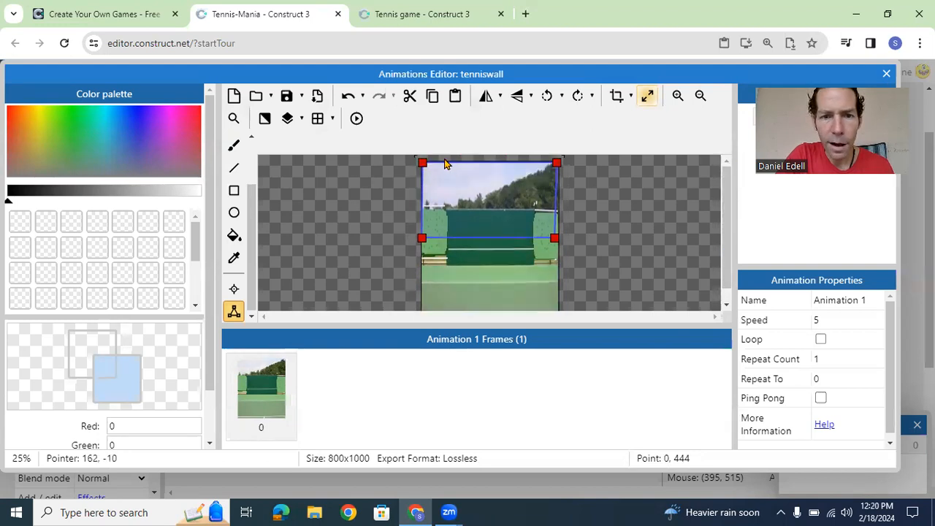
pyautogui.moveTo(424, 162); pyautogui.dragTo(412, 222)
pyautogui.click(556, 164)
pyautogui.moveTo(556, 165); pyautogui.dragTo(554, 223)
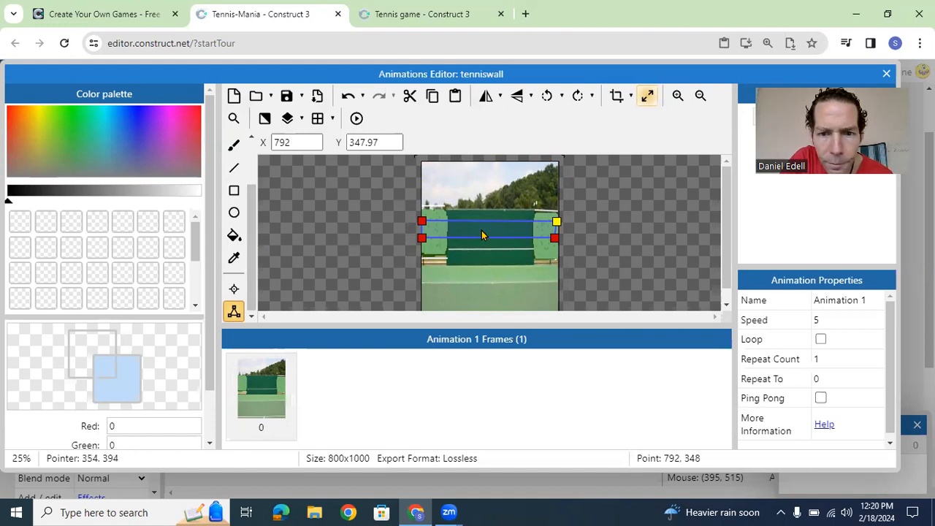
# Step: Close the animations editor and move the tenniswall sprite to about 413, 409 so it covers the layout
pyautogui.click(887, 74)
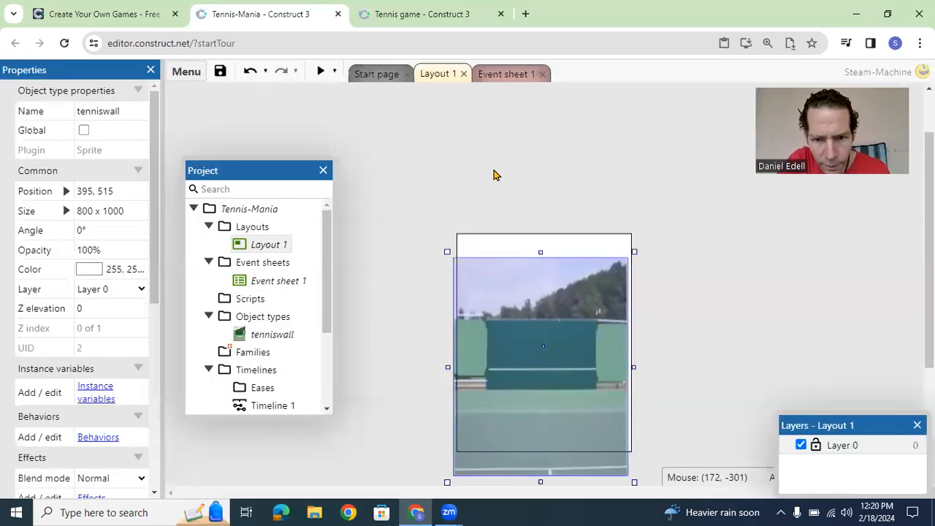
pyautogui.moveTo(502, 285); pyautogui.dragTo(507, 262)
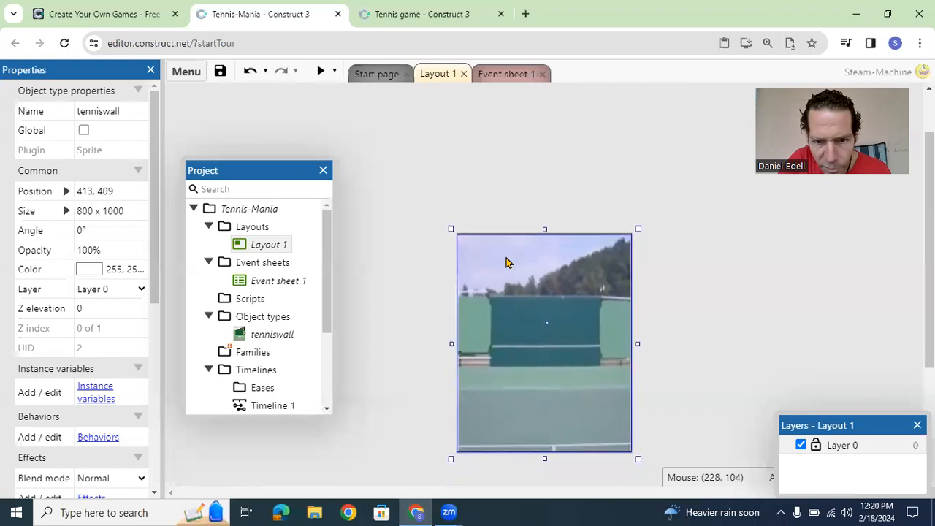
pyautogui.click(502, 184)
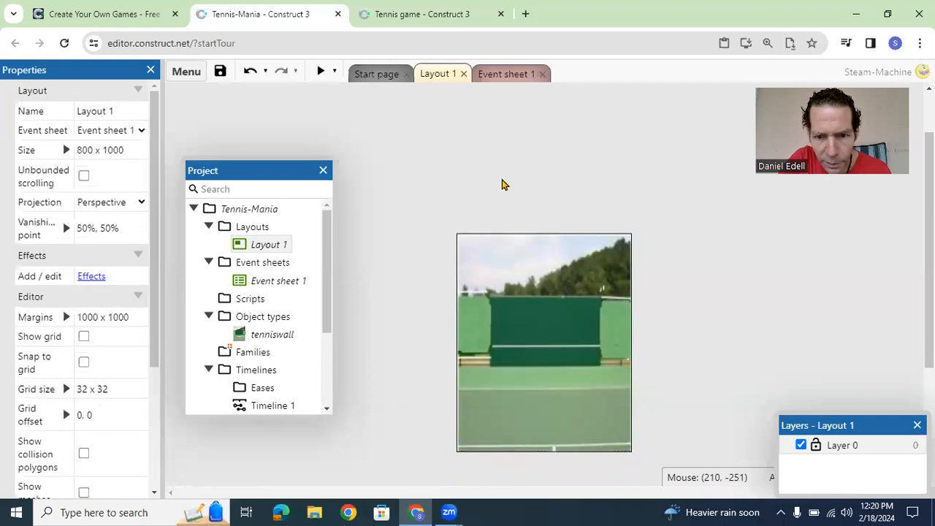
# Step: Insert a sprite named player near the bottom centre of the court in Layout 1
pyautogui.click(549, 416)
pyautogui.rightClick(548, 416)
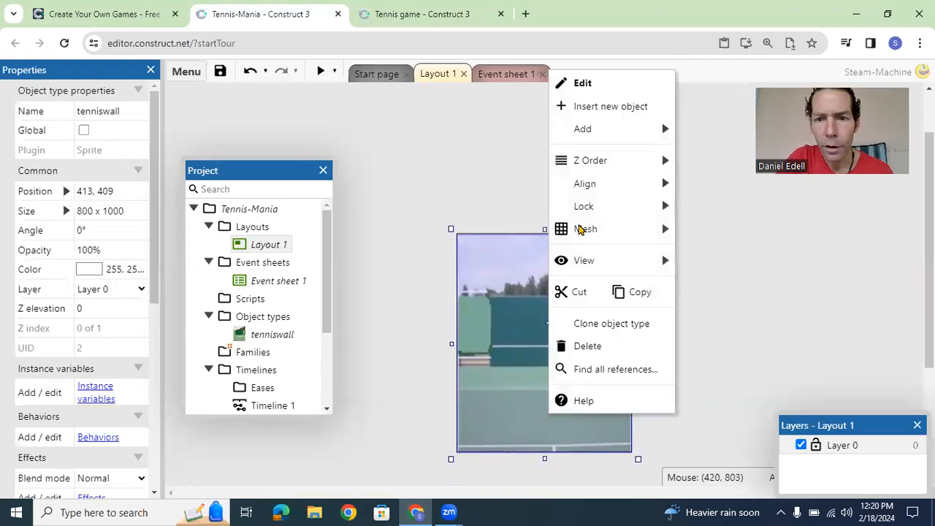
pyautogui.click(588, 110)
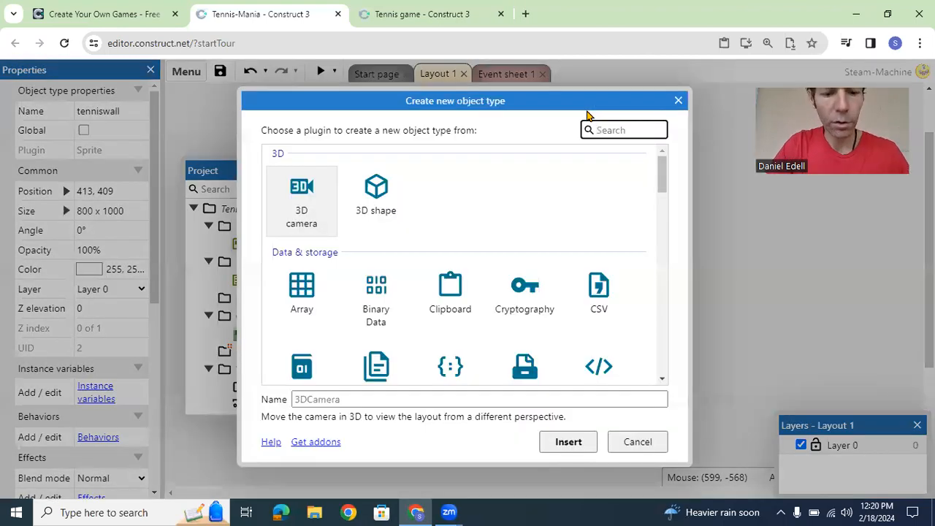
pyautogui.write('sprti')
pyautogui.press('BackSpace')
pyautogui.press('BackSpace')
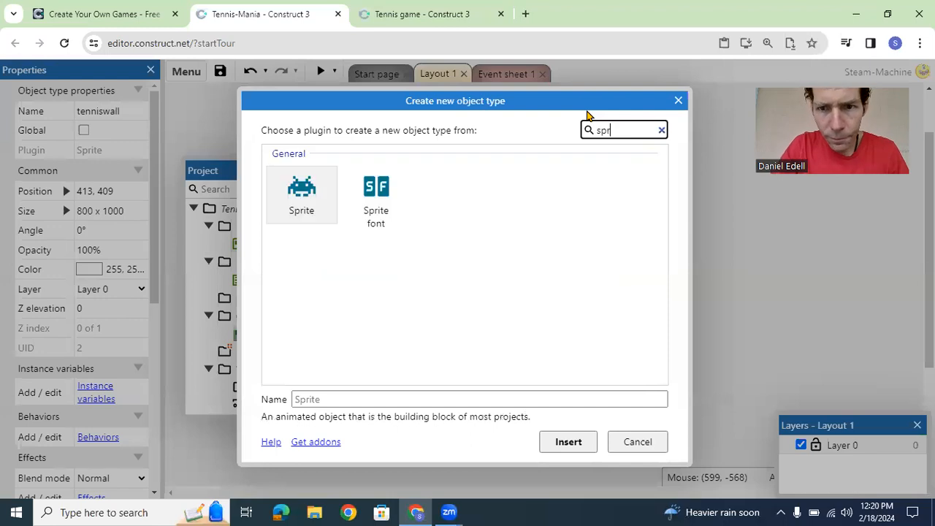
pyautogui.click(311, 398)
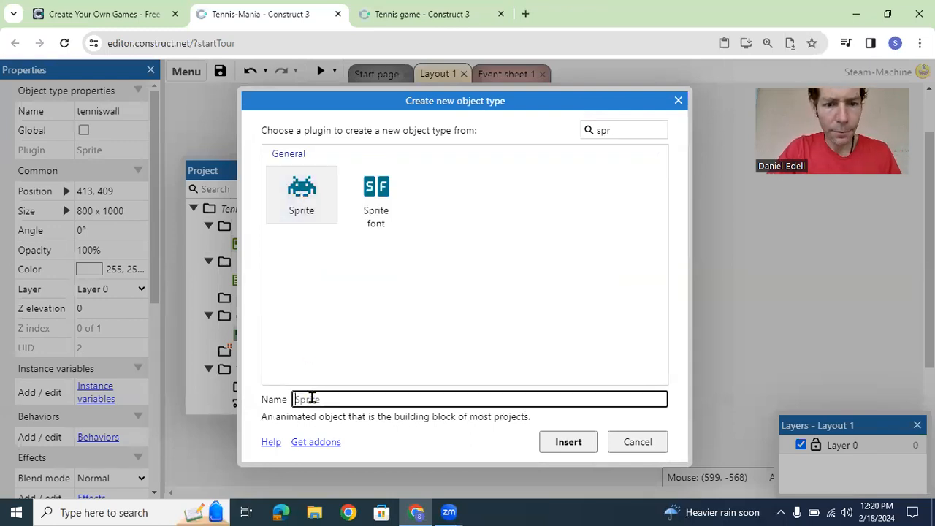
pyautogui.write('player')
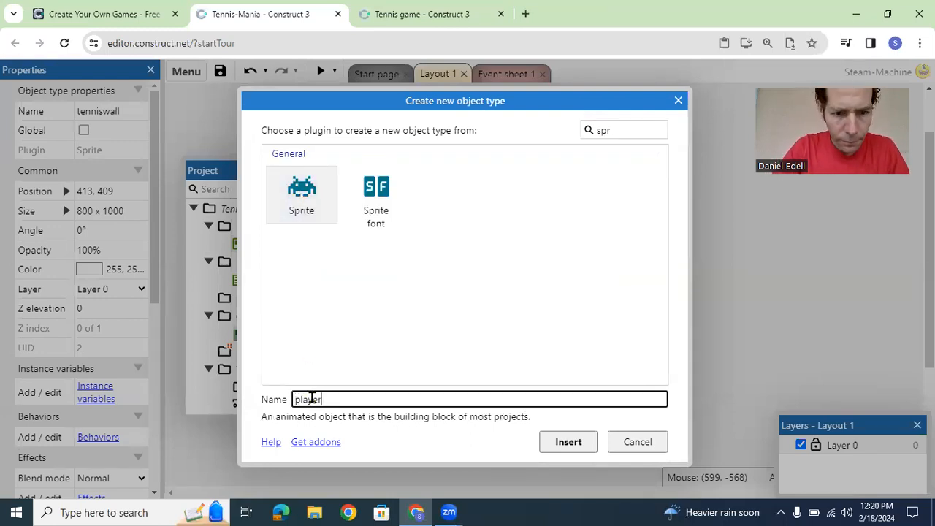
pyautogui.click(570, 442)
pyautogui.click(543, 433)
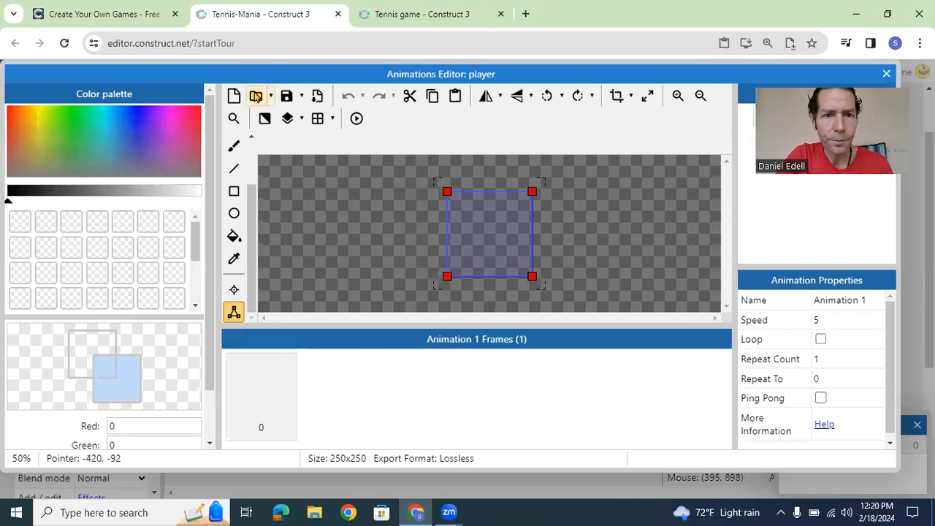
# Step: Load the player1cropped picture from the Pictures folder as the player sprite's image
pyautogui.click(255, 97)
pyautogui.moveTo(645, 182); pyautogui.dragTo(650, 316)
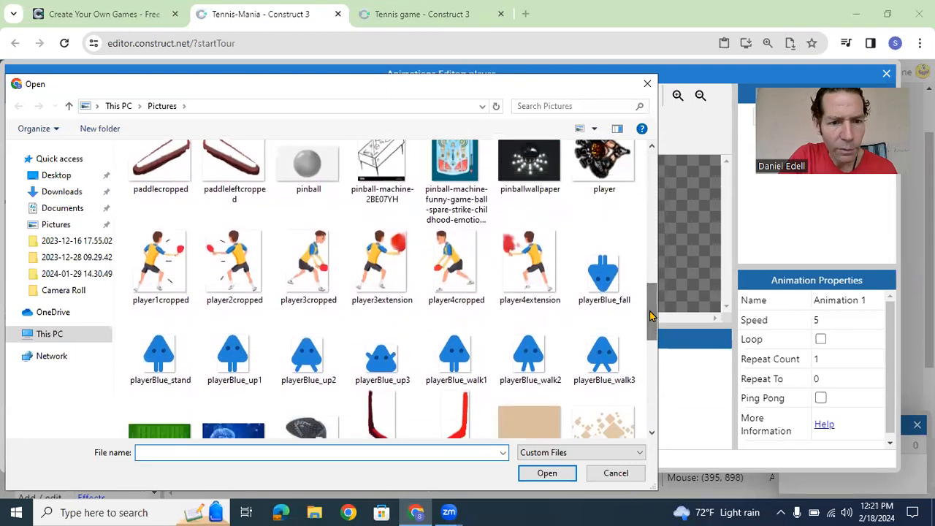
pyautogui.doubleClick(165, 252)
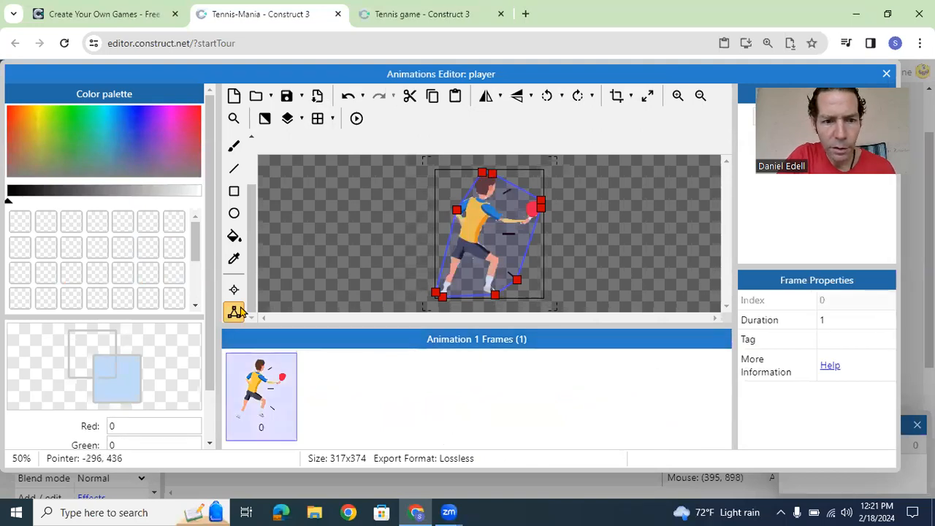
# Step: Move two of the player's collision points close to the racket, at about 284, 154 and 269, 82
pyautogui.moveTo(517, 281); pyautogui.dragTo(535, 223)
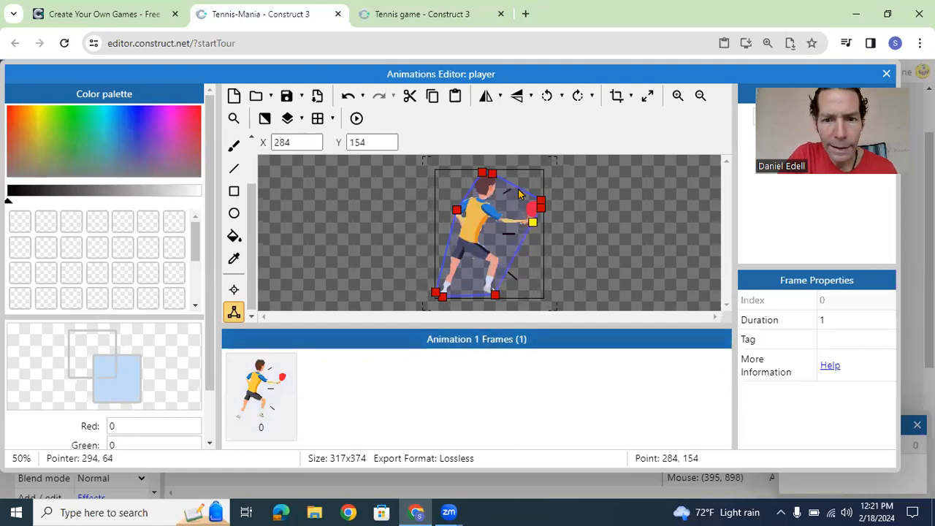
pyautogui.moveTo(492, 177); pyautogui.dragTo(529, 200)
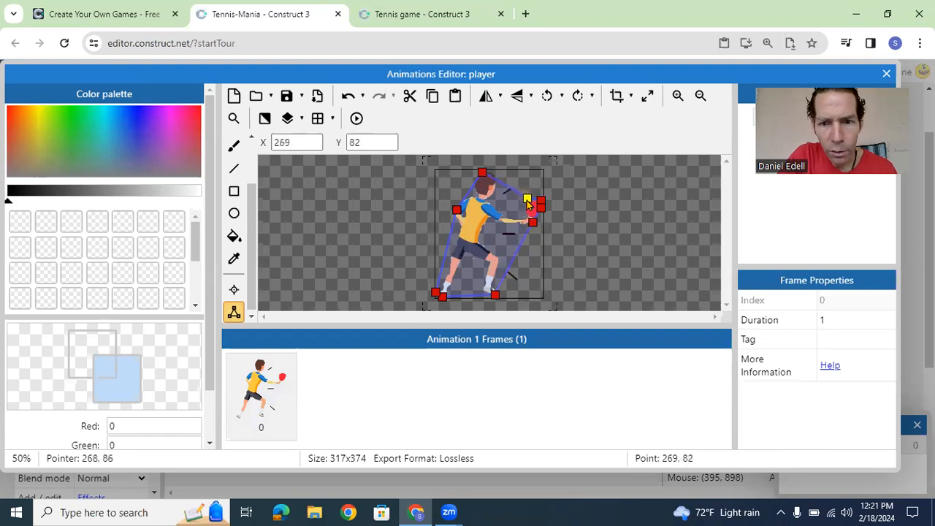
pyautogui.rightClick(479, 171)
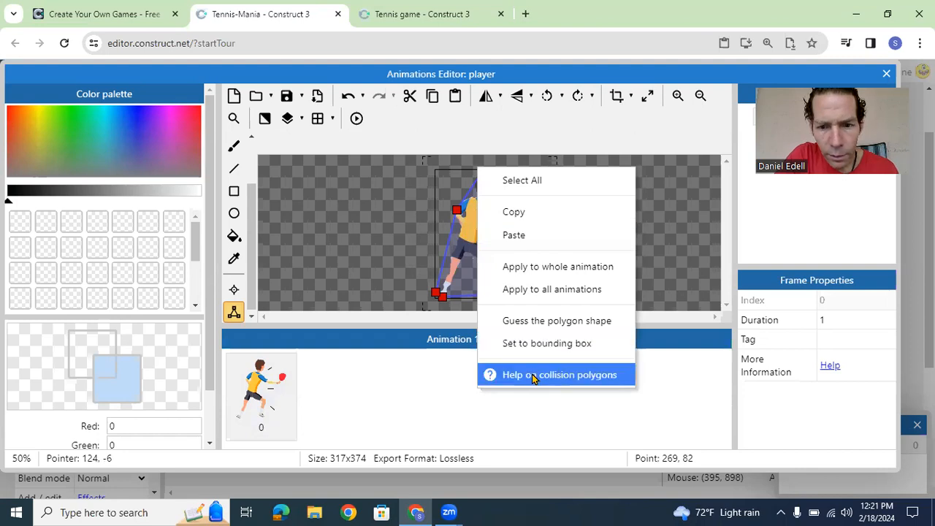
pyautogui.click(442, 296)
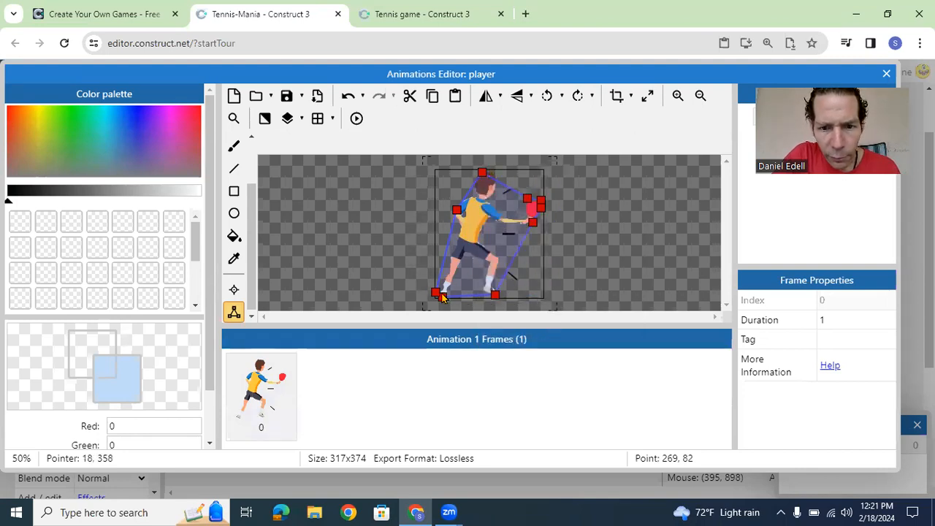
# Step: Delete the player's collision points at the outer back foot and behind the back elbow
pyautogui.click(436, 294)
pyautogui.rightClick(433, 295)
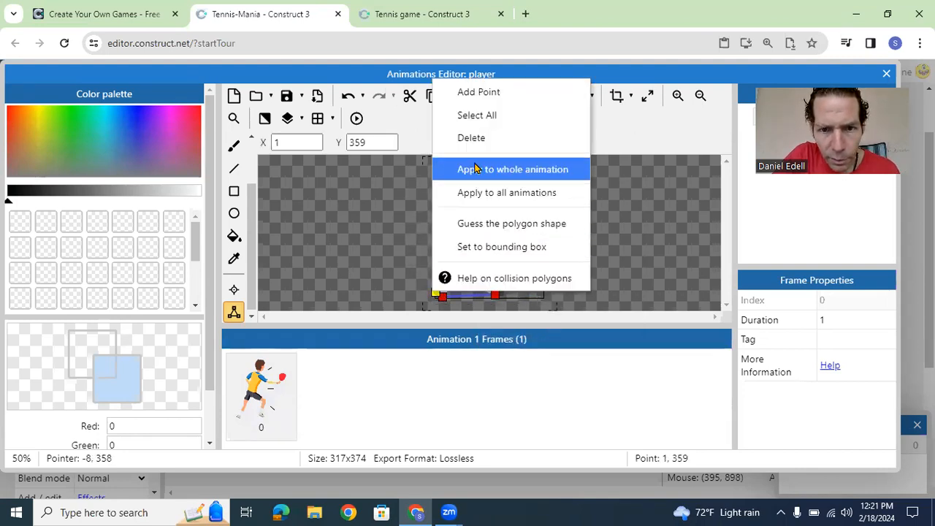
pyautogui.click(474, 138)
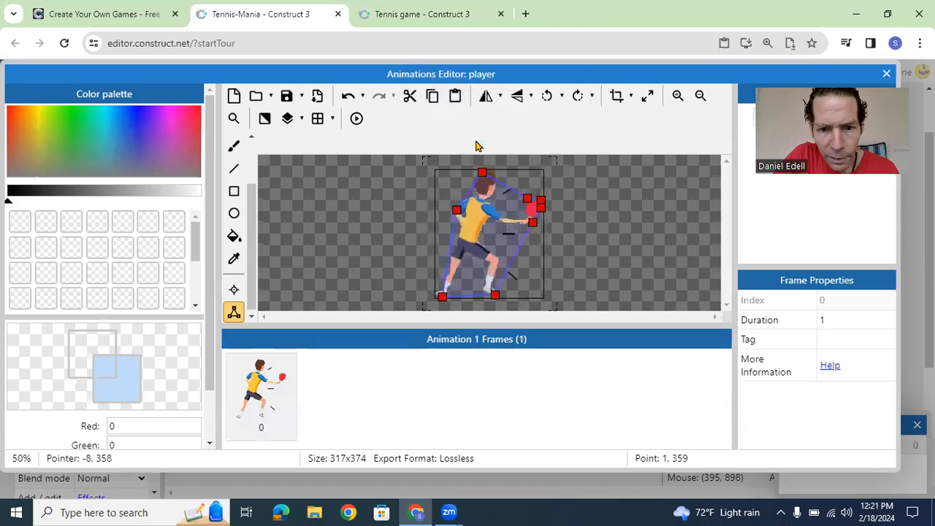
pyautogui.rightClick(455, 210)
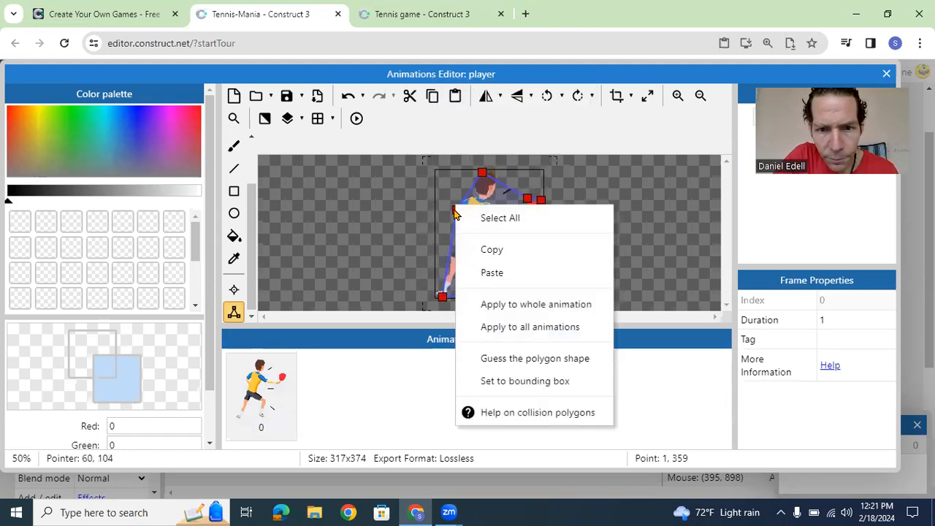
pyautogui.click(455, 211)
pyautogui.click(455, 211)
pyautogui.rightClick(456, 211)
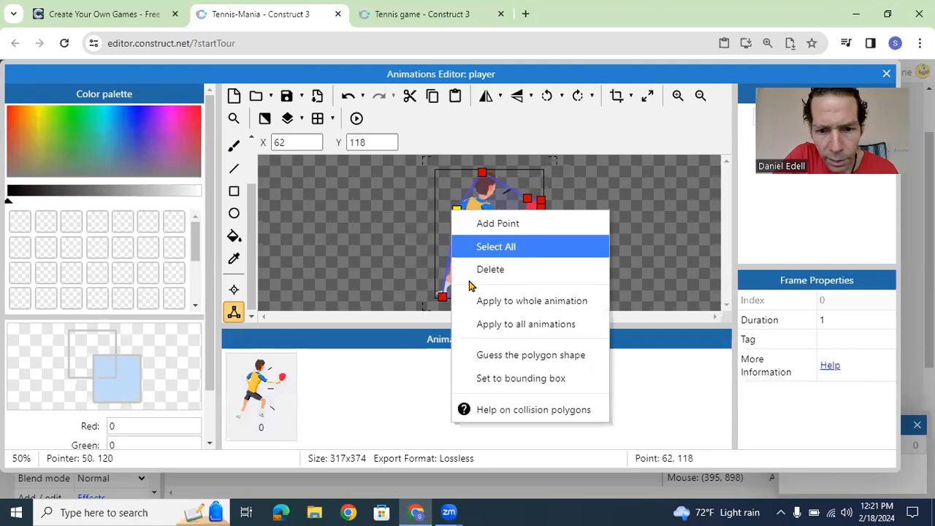
pyautogui.click(485, 268)
# Step: Move the remaining foot and head collision points to the racket, including about 218, 141 and 232, 107, so the polygon surrounds only the racket
pyautogui.moveTo(447, 296); pyautogui.dragTo(519, 214)
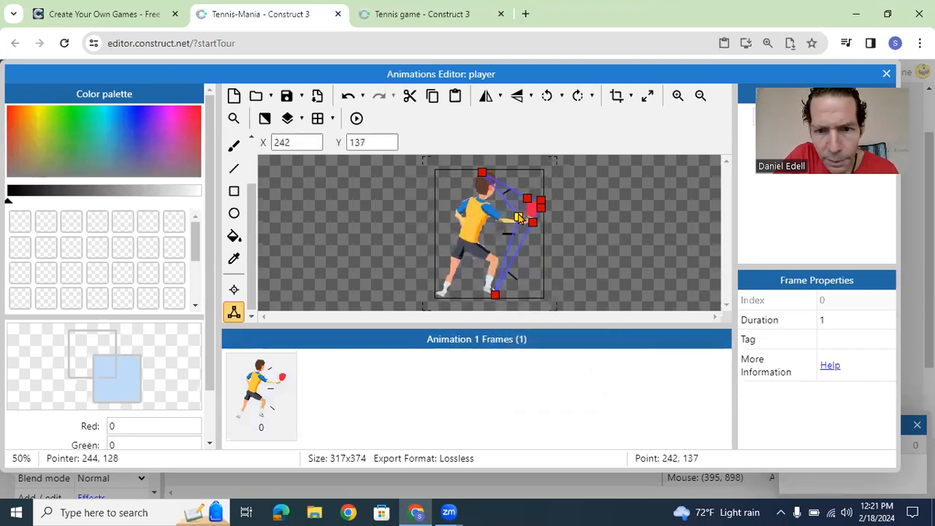
pyautogui.moveTo(496, 294); pyautogui.dragTo(507, 218)
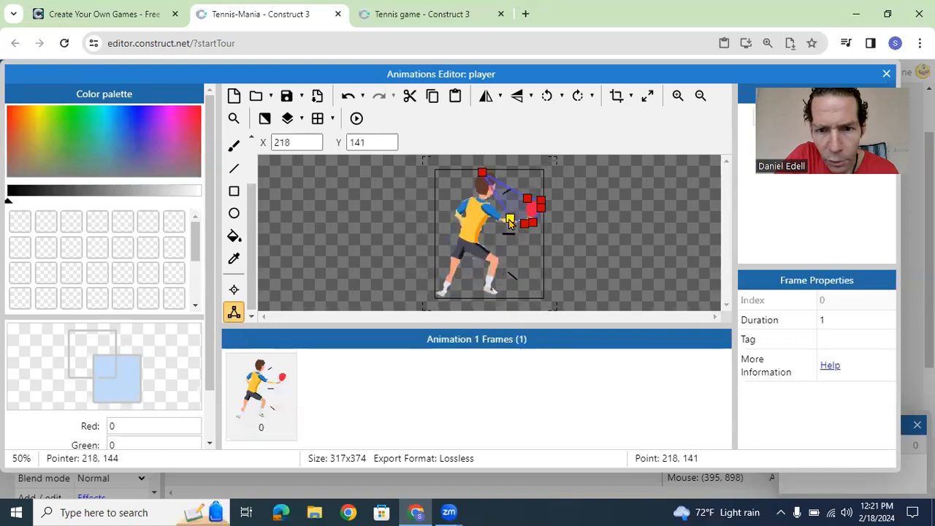
pyautogui.moveTo(482, 174); pyautogui.dragTo(516, 208)
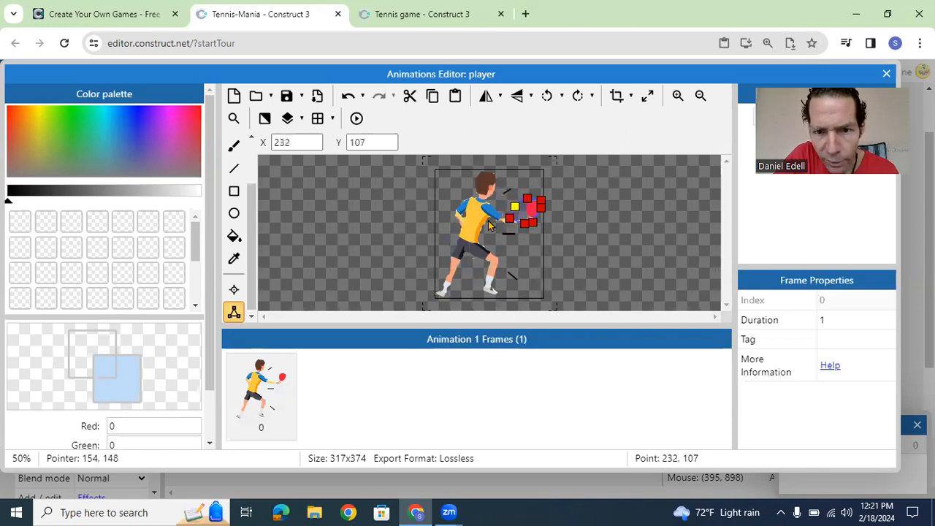
pyautogui.click(515, 202)
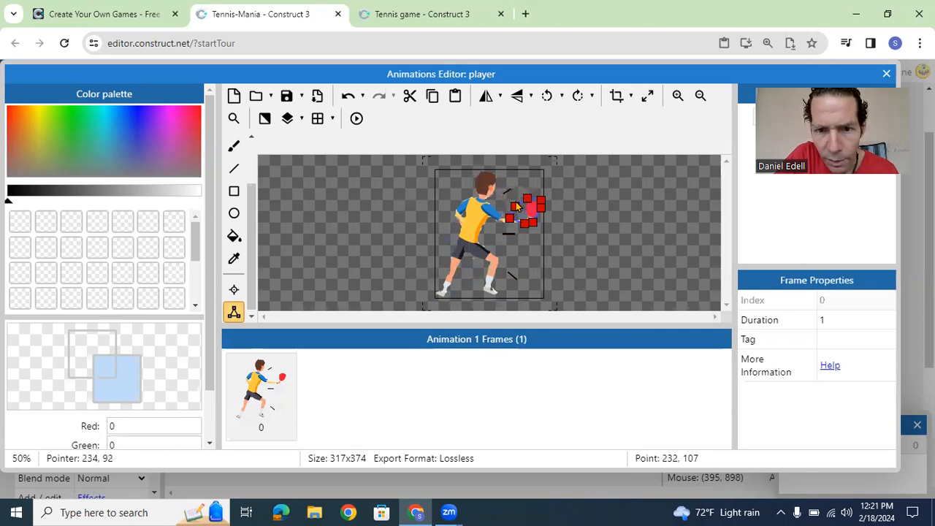
pyautogui.moveTo(540, 207)
pyautogui.mouseDown()
pyautogui.moveTo(545, 212)
pyautogui.moveTo(541, 194)
pyautogui.moveTo(526, 197)
pyautogui.mouseUp()
pyautogui.click(527, 197)
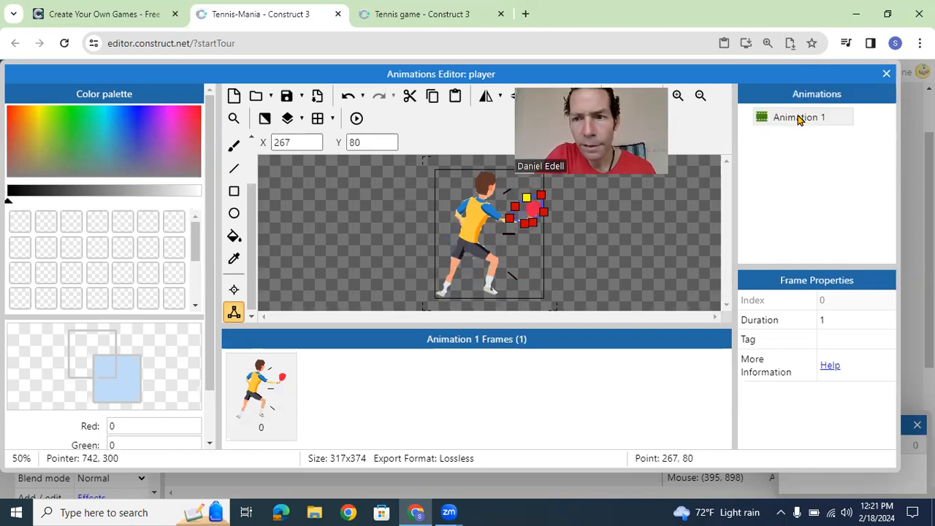
# Step: Add a second animation to the player sprite and load the player2cropped picture as its image
pyautogui.click(798, 119)
pyautogui.click(808, 96)
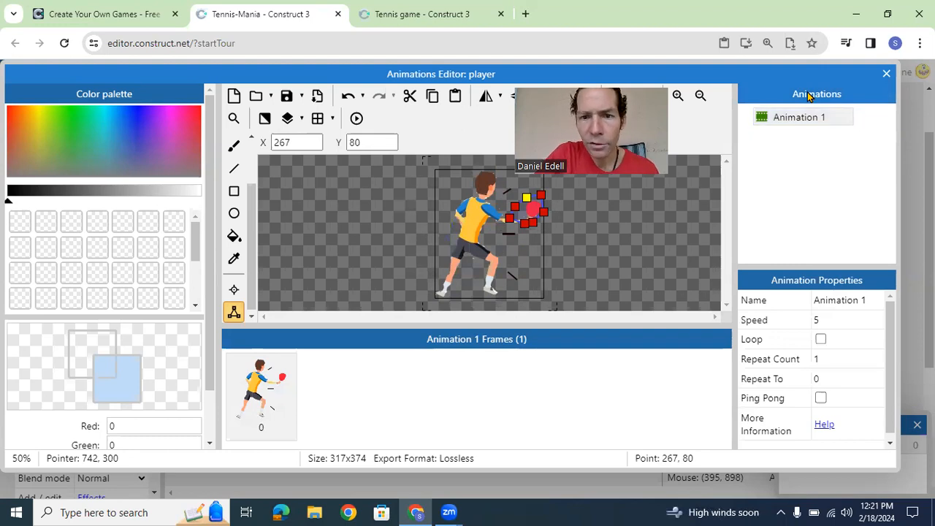
pyautogui.rightClick(808, 96)
pyautogui.click(779, 100)
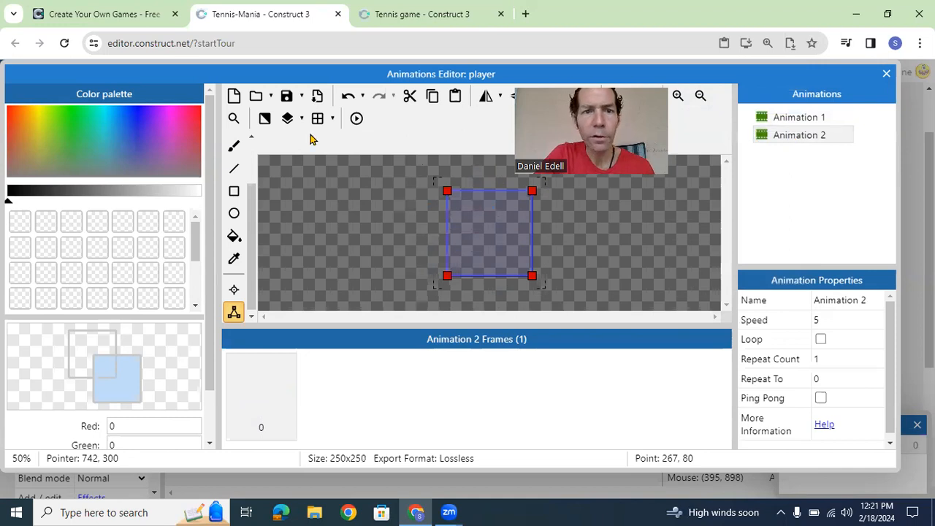
pyautogui.click(255, 96)
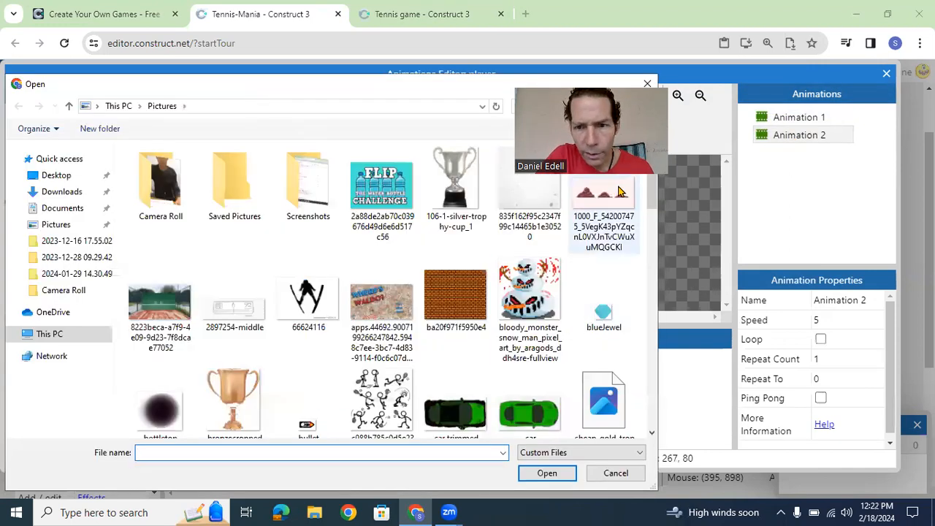
pyautogui.scroll(-5, 654, 206)
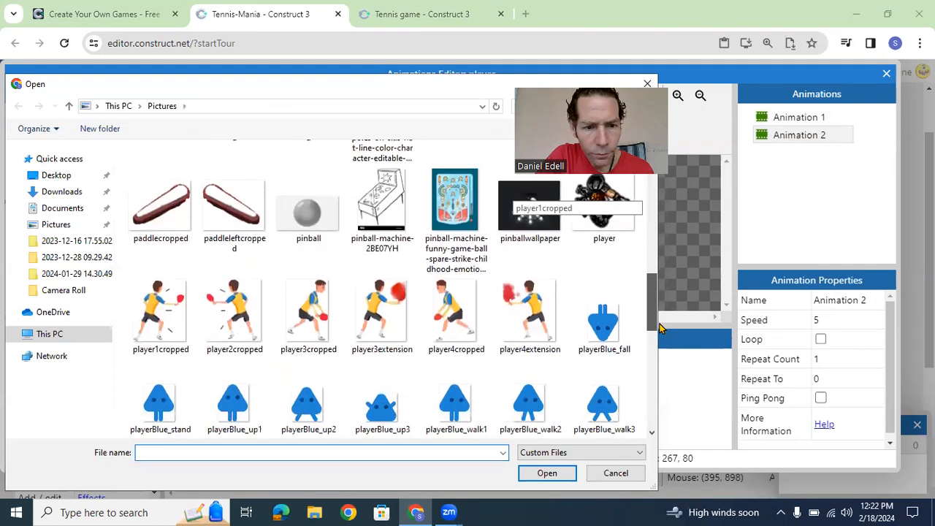
pyautogui.doubleClick(243, 302)
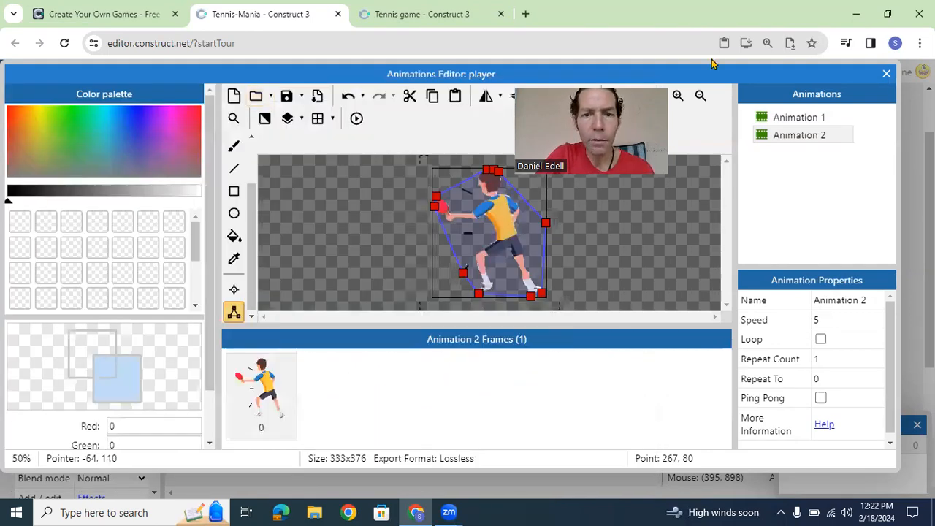
# Step: Move Animation 2's front collision points around the racket, bringing the front-foot point to about 48, 163
pyautogui.moveTo(591, 81); pyautogui.dragTo(711, 59)
pyautogui.moveTo(437, 196)
pyautogui.mouseDown()
pyautogui.moveTo(470, 174)
pyautogui.moveTo(456, 199)
pyautogui.moveTo(425, 205)
pyautogui.moveTo(425, 191)
pyautogui.mouseUp()
pyautogui.click(461, 274)
pyautogui.moveTo(459, 277); pyautogui.dragTo(414, 217)
pyautogui.moveTo(484, 294); pyautogui.dragTo(451, 226)
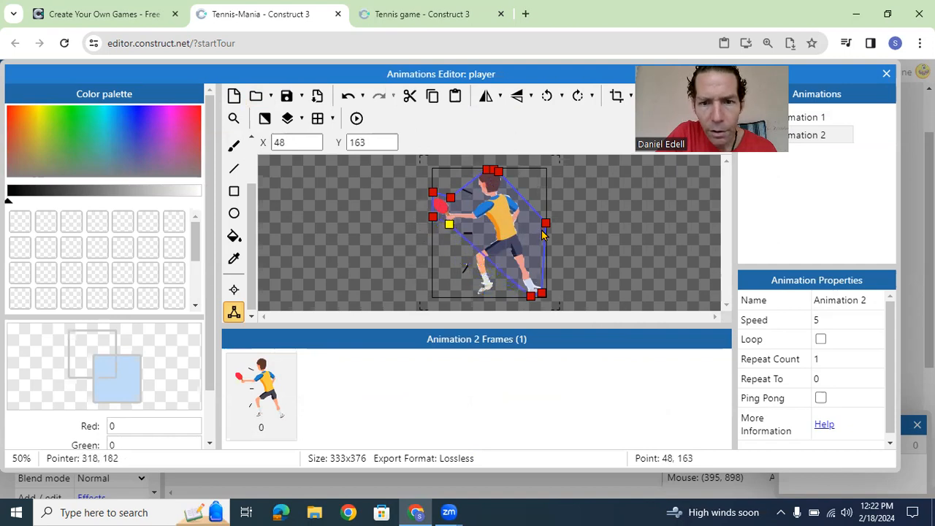
# Step: Delete the outer collision points clustered on top of the player's head in Animation 2
pyautogui.click(486, 170)
pyautogui.rightClick(486, 170)
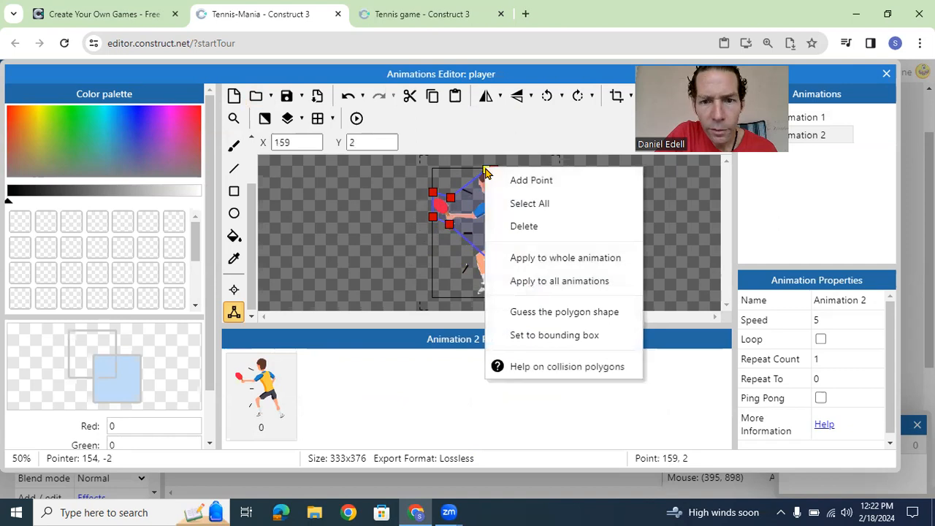
pyautogui.click(524, 227)
pyautogui.click(492, 173)
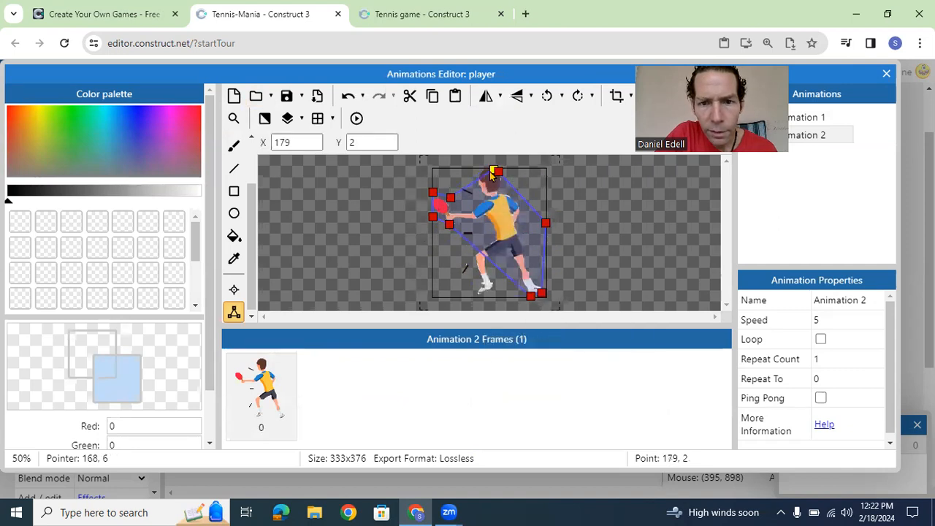
pyautogui.click(493, 173)
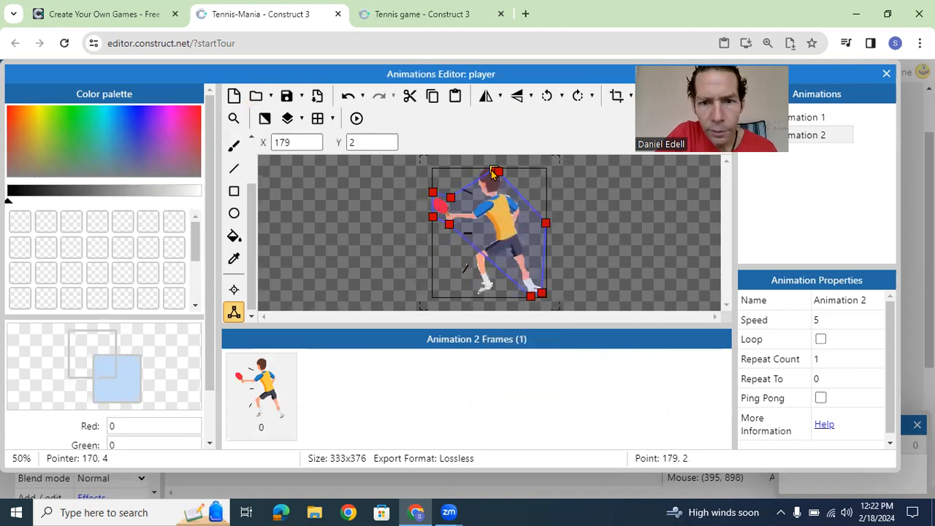
pyautogui.rightClick(493, 173)
pyautogui.click(516, 230)
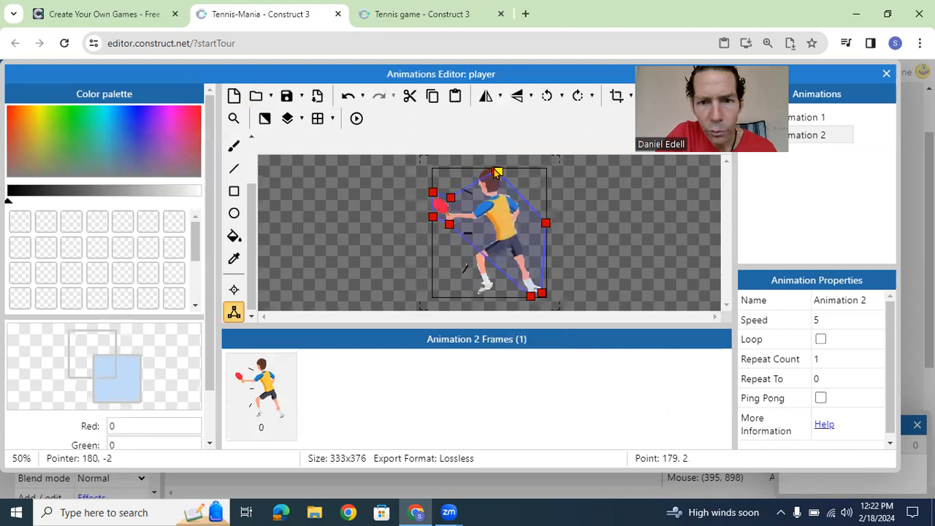
pyautogui.click(496, 173)
pyautogui.rightClick(497, 176)
pyautogui.click(523, 233)
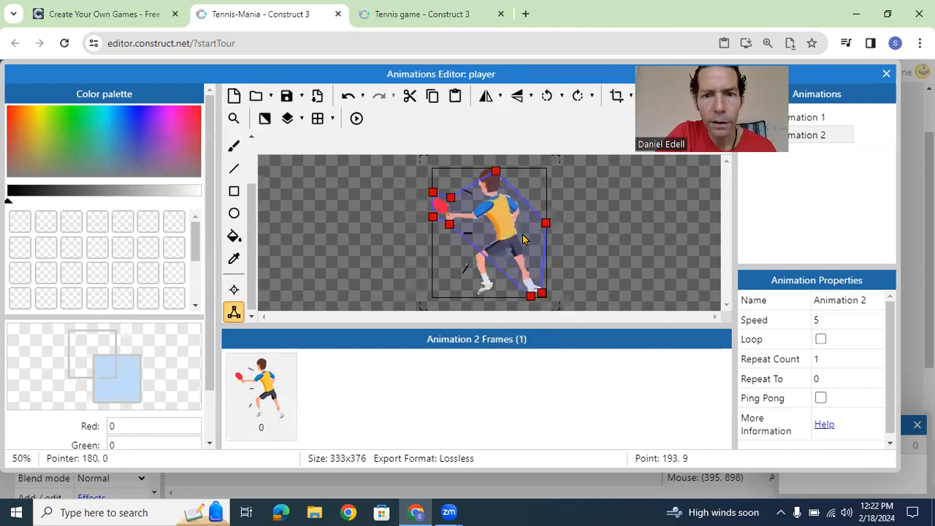
# Step: Remove the last collision point on top of the player's head in Animation 2
pyautogui.doubleClick(497, 173)
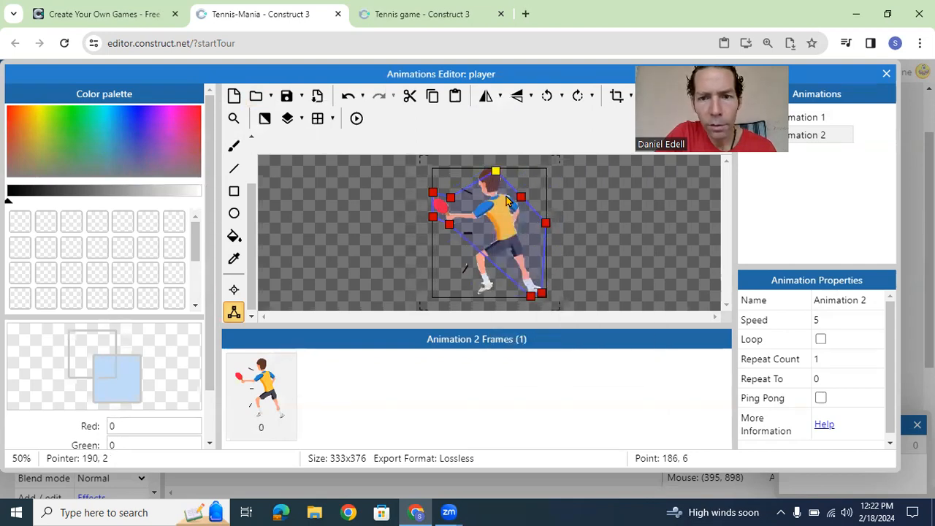
pyautogui.click(499, 175)
pyautogui.rightClick(497, 175)
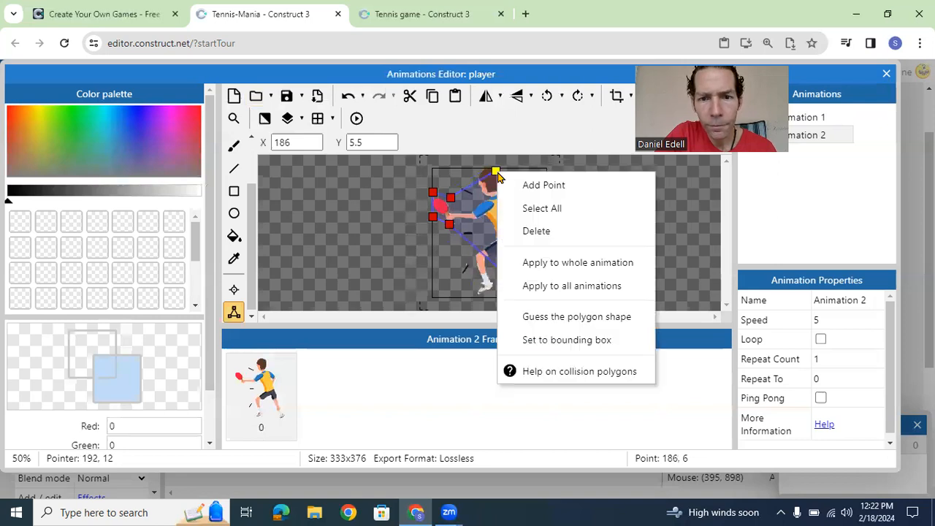
pyautogui.click(527, 230)
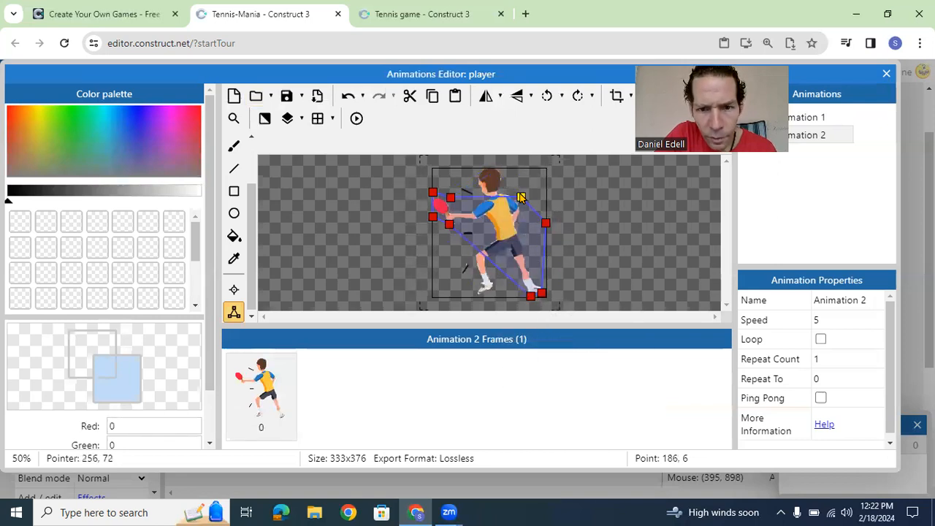
# Step: Delete the two collision points behind the player's shoulder and back in Animation 2
pyautogui.click(521, 197)
pyautogui.rightClick(521, 197)
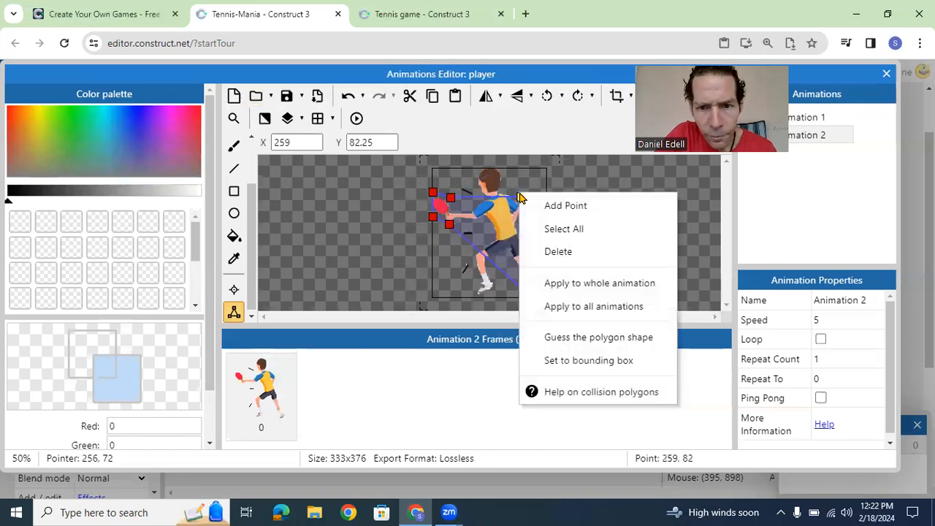
pyautogui.click(549, 252)
pyautogui.click(545, 224)
pyautogui.rightClick(548, 230)
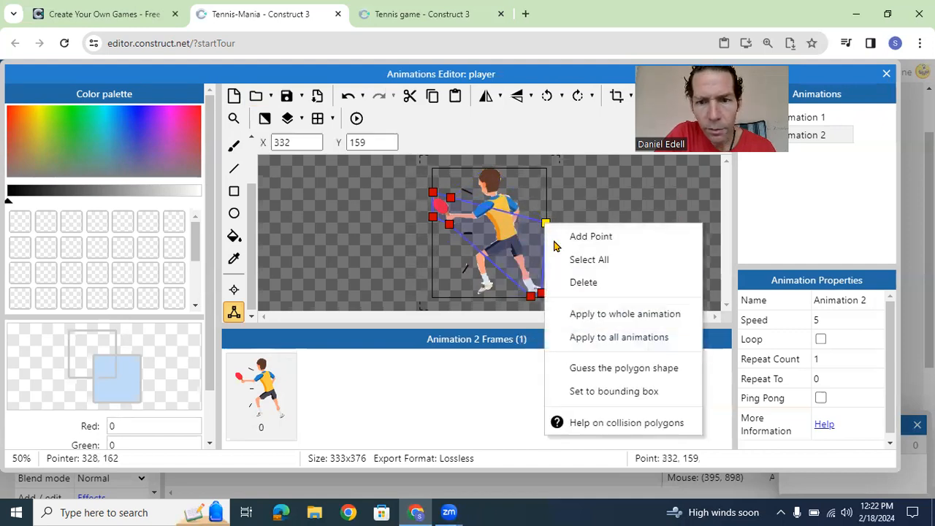
pyautogui.click(570, 282)
# Step: Move the two back-foot collision points to the racket, at about 81, 106 and 63, 163
pyautogui.moveTo(541, 293); pyautogui.dragTo(461, 205)
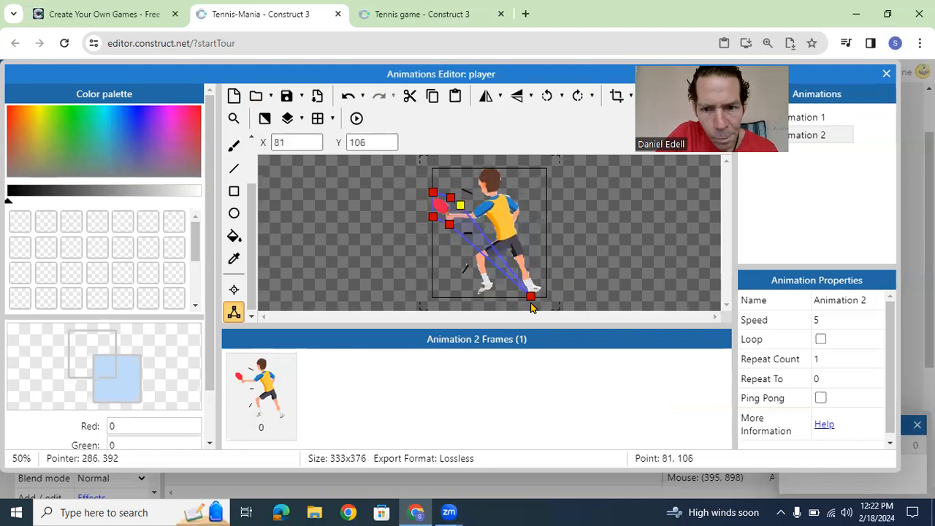
pyautogui.moveTo(530, 299); pyautogui.dragTo(453, 227)
pyautogui.click(459, 206)
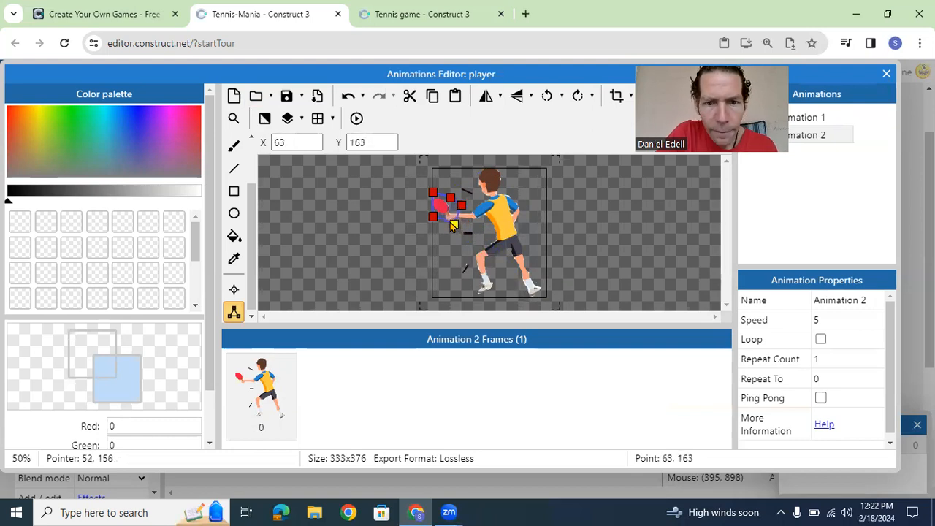
# Step: Place the origin on the racket in both animations, at 19, 109 in Animation 2 and 291, 117 in Animation 1
pyautogui.click(235, 290)
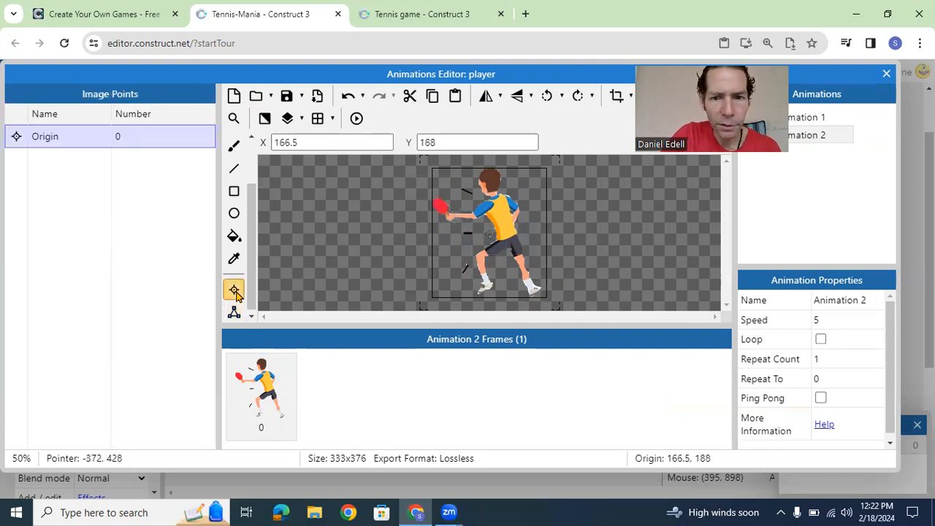
pyautogui.click(438, 206)
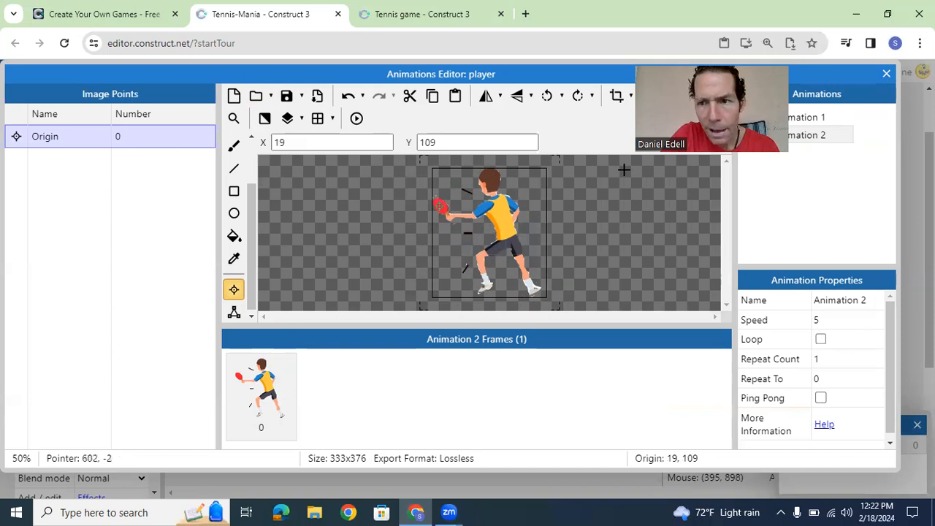
pyautogui.click(812, 118)
pyautogui.click(534, 209)
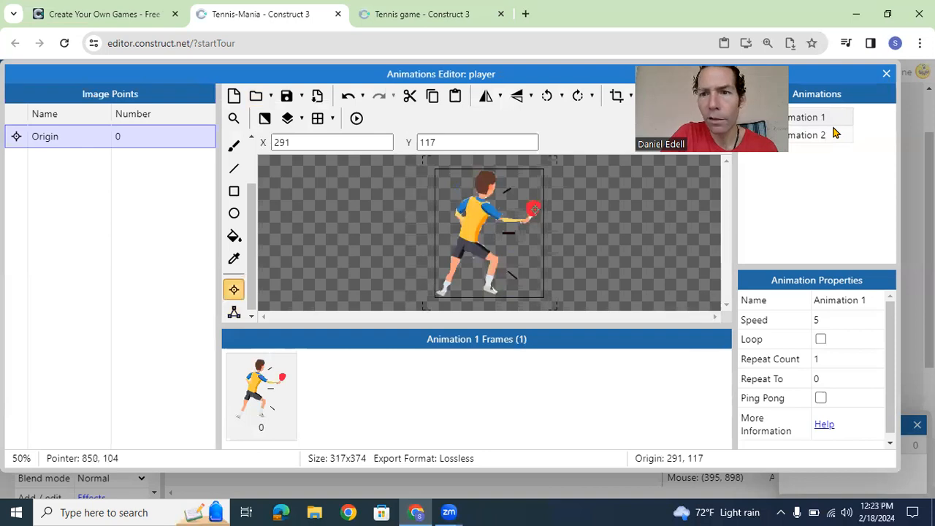
# Step: Add a third animation to the player sprite and load player3cropped and player3extension as its frames
pyautogui.rightClick(798, 100)
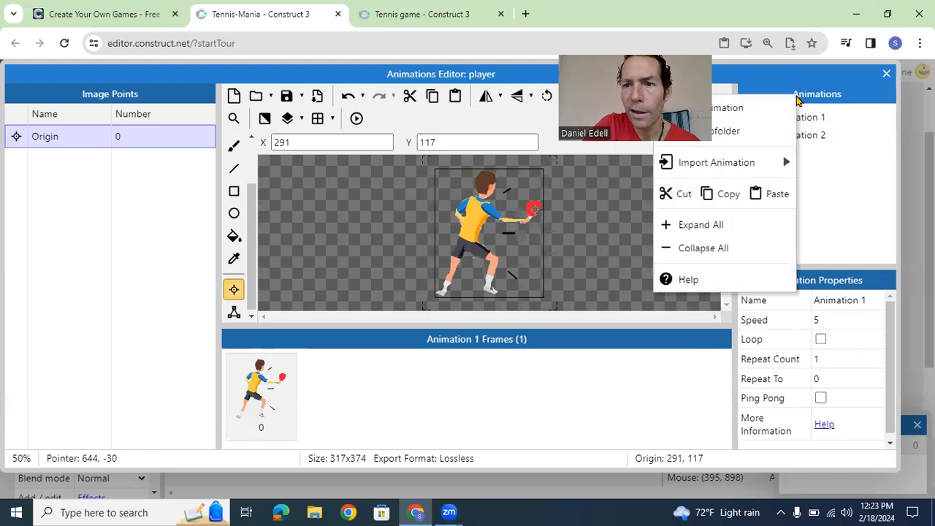
pyautogui.click(760, 107)
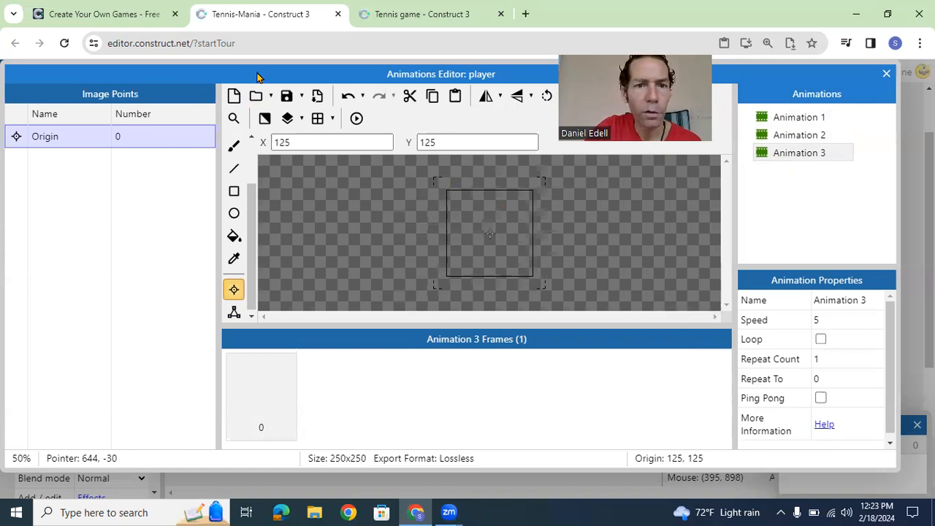
pyautogui.click(256, 98)
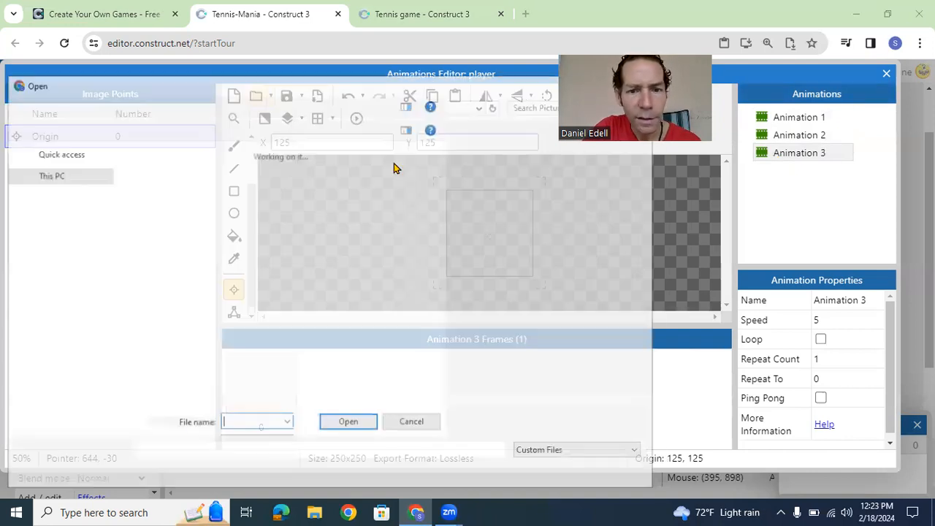
pyautogui.moveTo(651, 205); pyautogui.dragTo(661, 322)
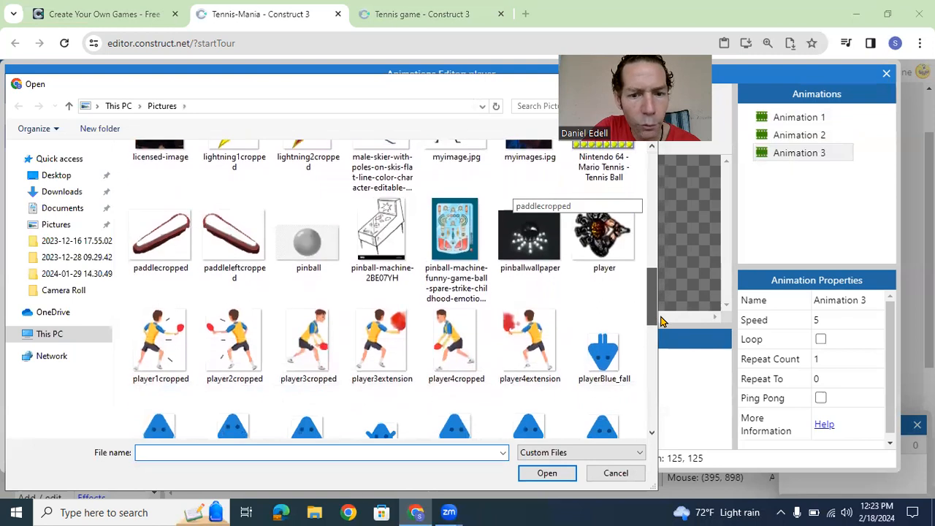
pyautogui.click(303, 341)
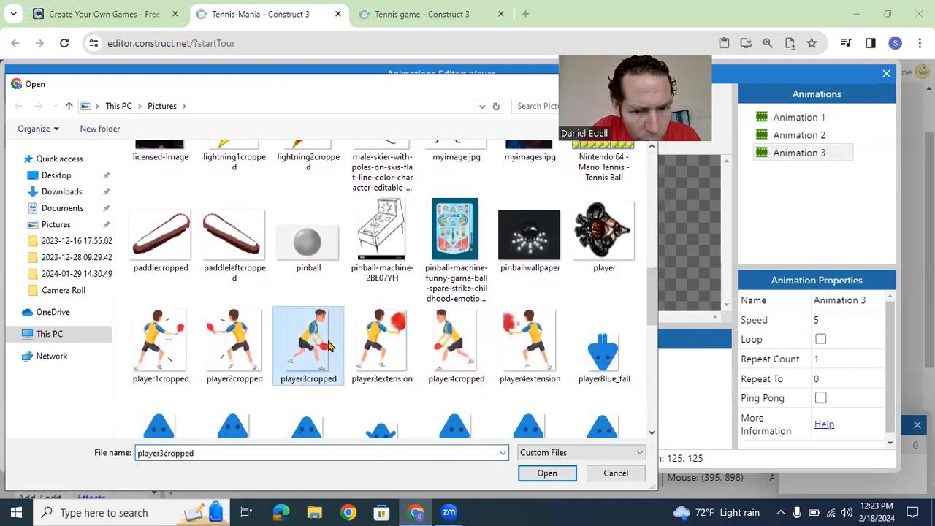
pyautogui.keyDown('ctrl'); pyautogui.click(381, 345); pyautogui.keyUp('ctrl')
pyautogui.click(547, 473)
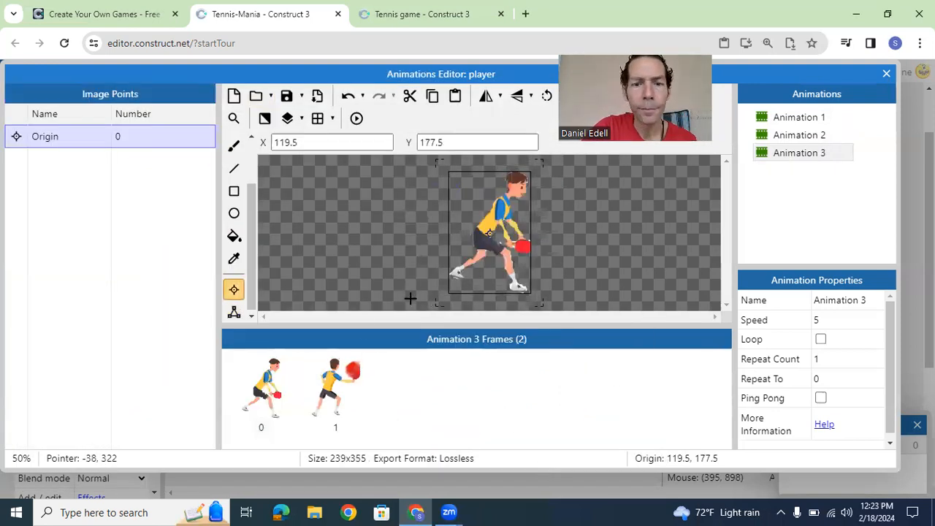
# Step: Place the origin on the racket in both Animation 3 frames, at 223, 219 in frame 0 and 271, 67 in frame 1
pyautogui.click(327, 380)
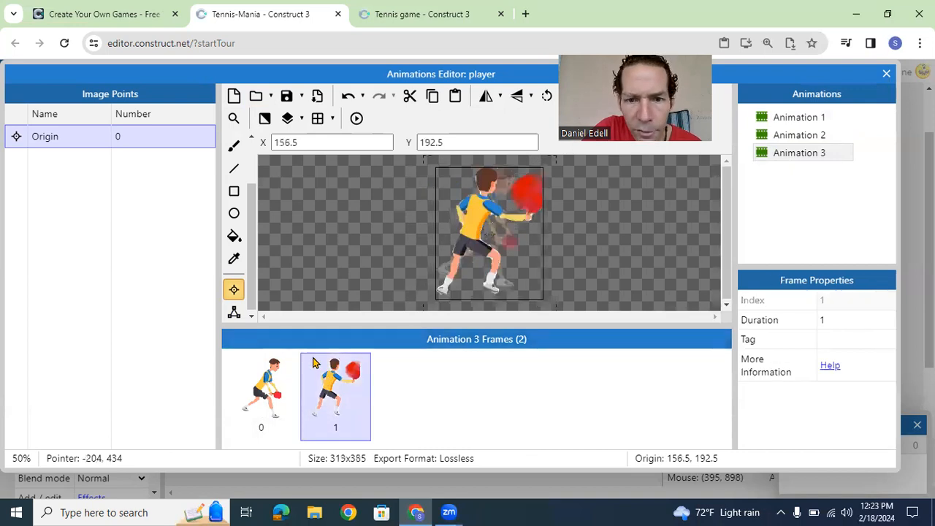
pyautogui.click(267, 378)
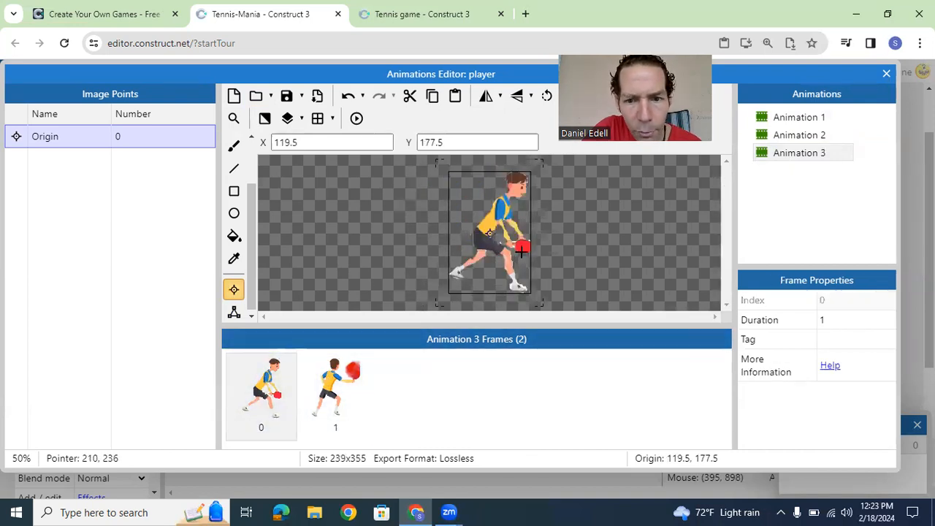
pyautogui.click(326, 392)
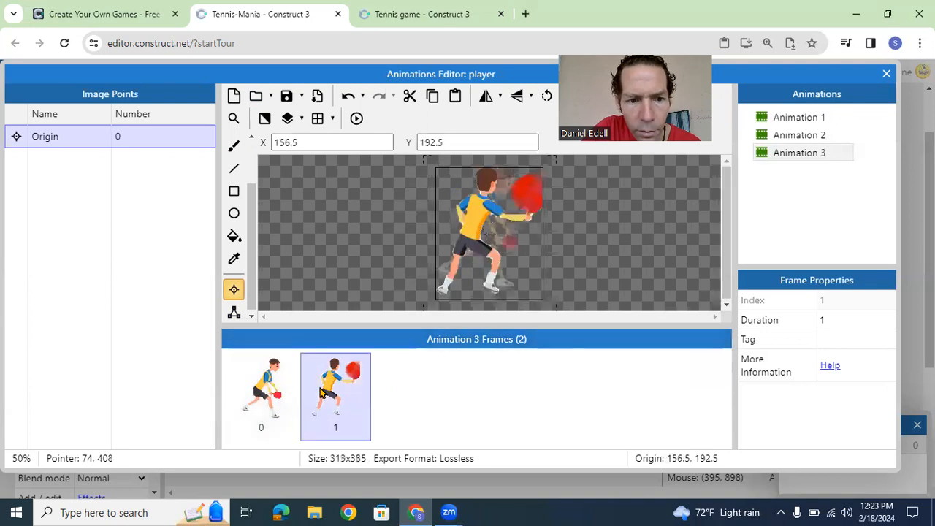
pyautogui.click(529, 192)
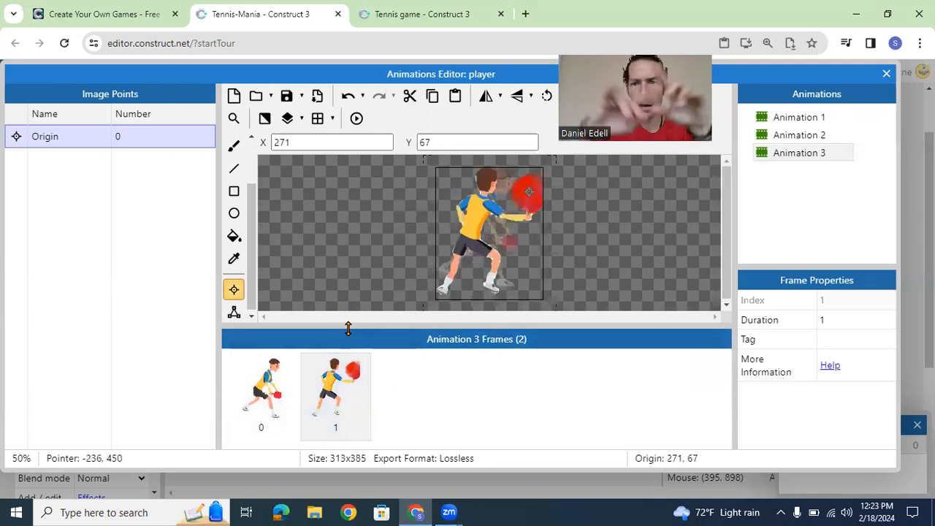
# Step: Pull the collision polygon points in from the head and feet so they surround only the racket area in frame 0 of Animation 3
pyautogui.click(262, 377)
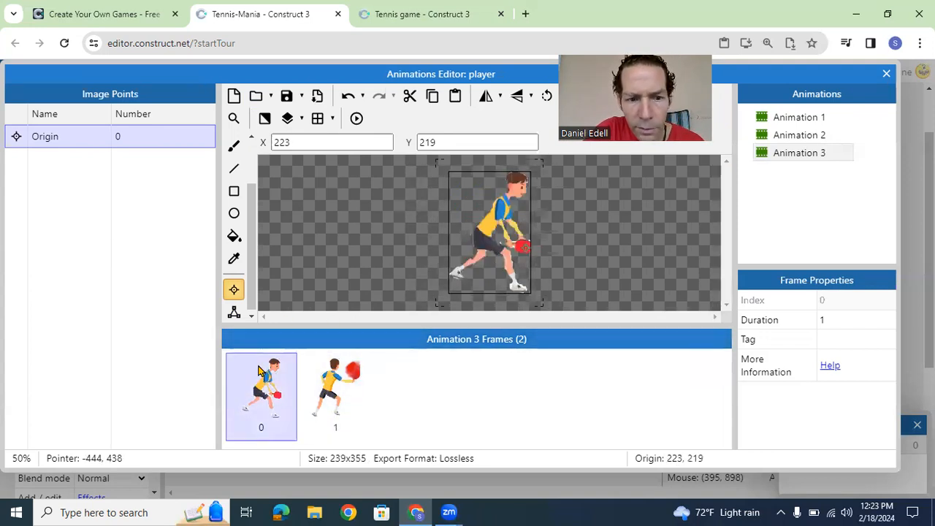
pyautogui.click(234, 312)
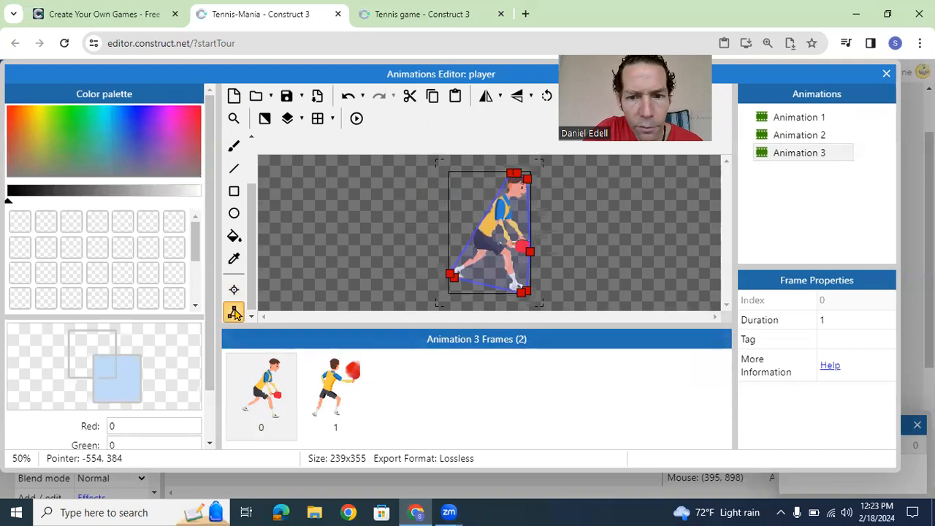
pyautogui.moveTo(455, 276); pyautogui.dragTo(502, 259)
pyautogui.moveTo(451, 273); pyautogui.dragTo(499, 238)
pyautogui.moveTo(509, 174); pyautogui.dragTo(501, 221)
pyautogui.moveTo(518, 176); pyautogui.dragTo(516, 224)
pyautogui.moveTo(528, 177); pyautogui.dragTo(530, 257)
pyautogui.moveTo(527, 292); pyautogui.dragTo(521, 260)
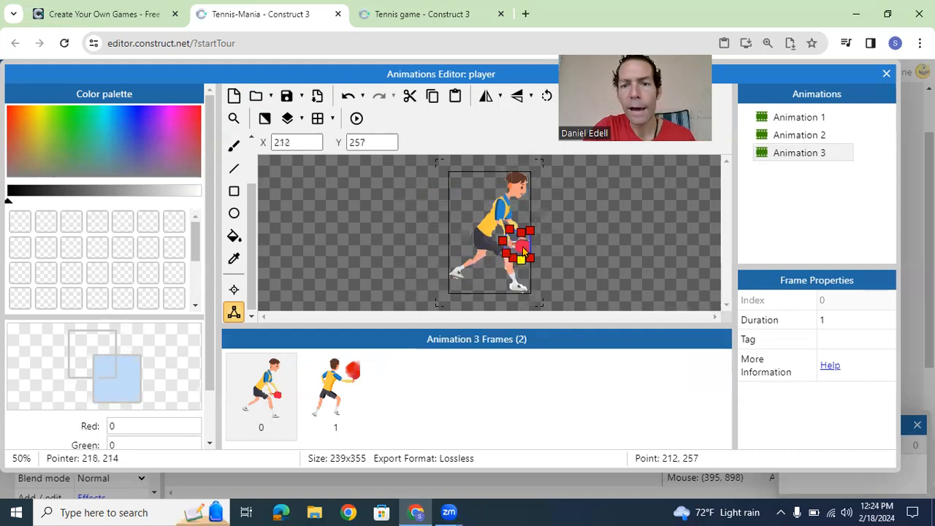
pyautogui.click(234, 289)
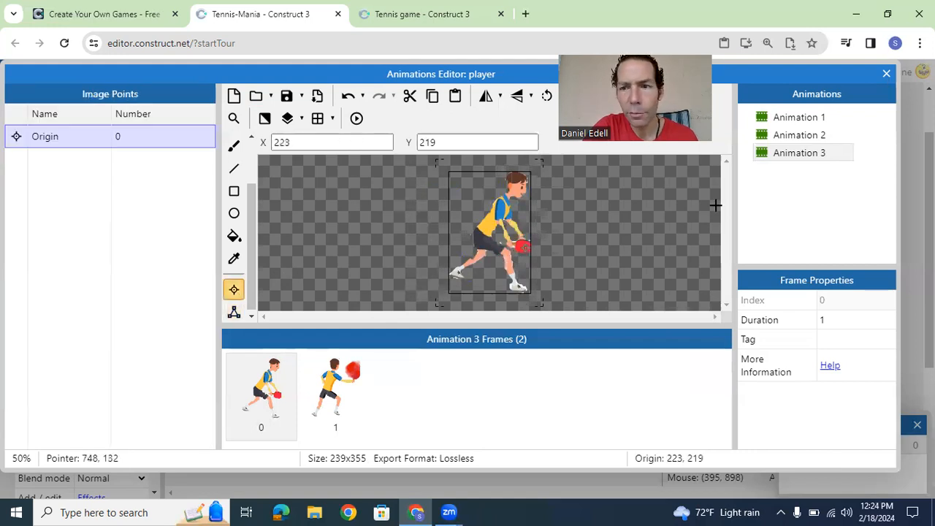
# Step: Reshape the collision polygon in frame 1 of Animation 3 so its points surround only the large racket, with one corner at 313, 2
pyautogui.click(348, 387)
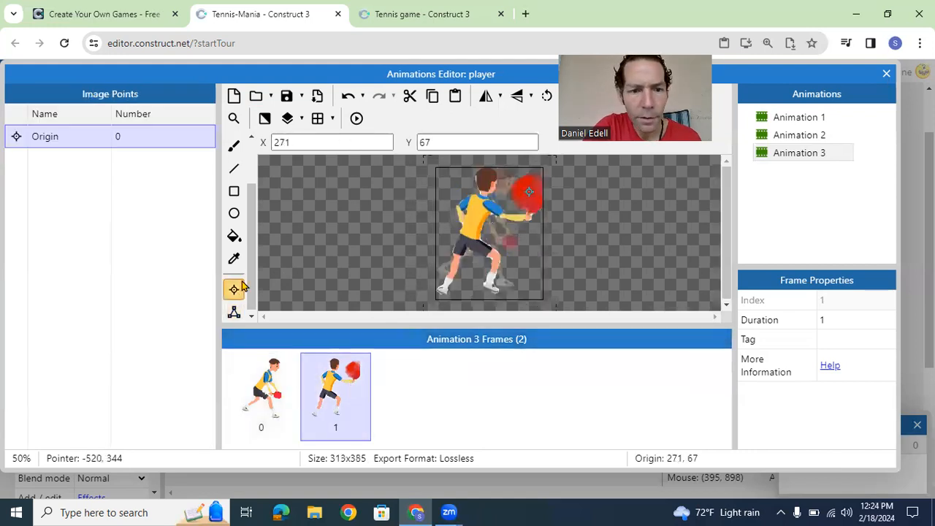
pyautogui.click(234, 312)
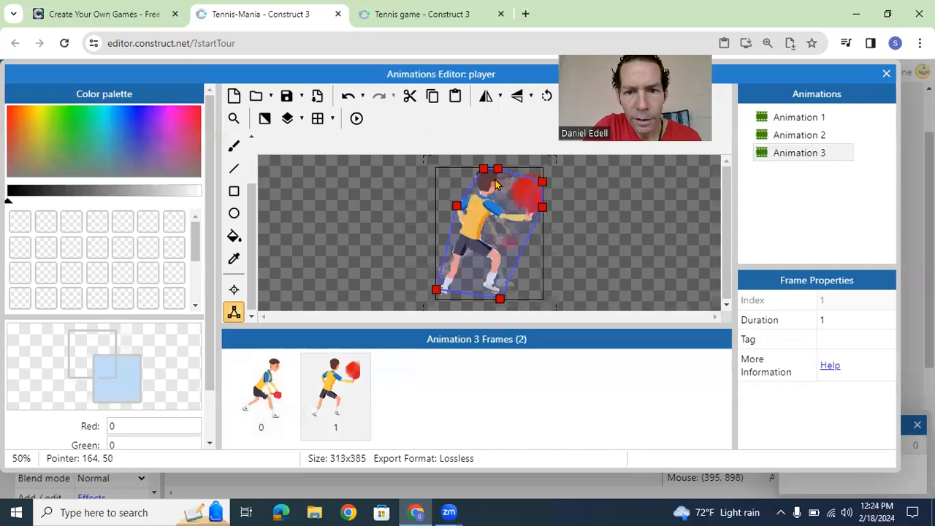
pyautogui.moveTo(497, 171); pyautogui.dragTo(543, 172)
pyautogui.click(552, 176)
pyautogui.moveTo(500, 299); pyautogui.dragTo(530, 223)
pyautogui.moveTo(436, 292); pyautogui.dragTo(519, 219)
pyautogui.moveTo(458, 206); pyautogui.dragTo(544, 168)
pyautogui.click(483, 170)
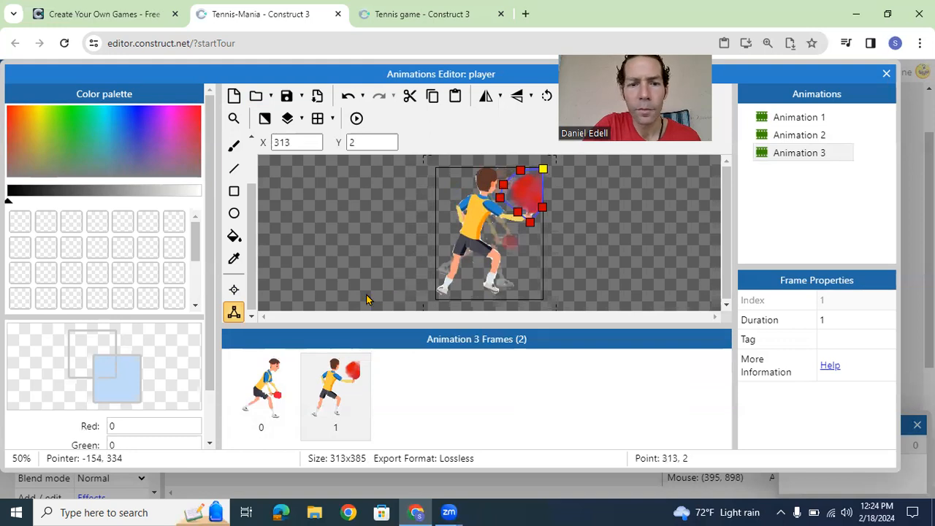
# Step: Add a fourth animation to the player sprite and load player4cropped and player4extension as its frames
pyautogui.rightClick(810, 98)
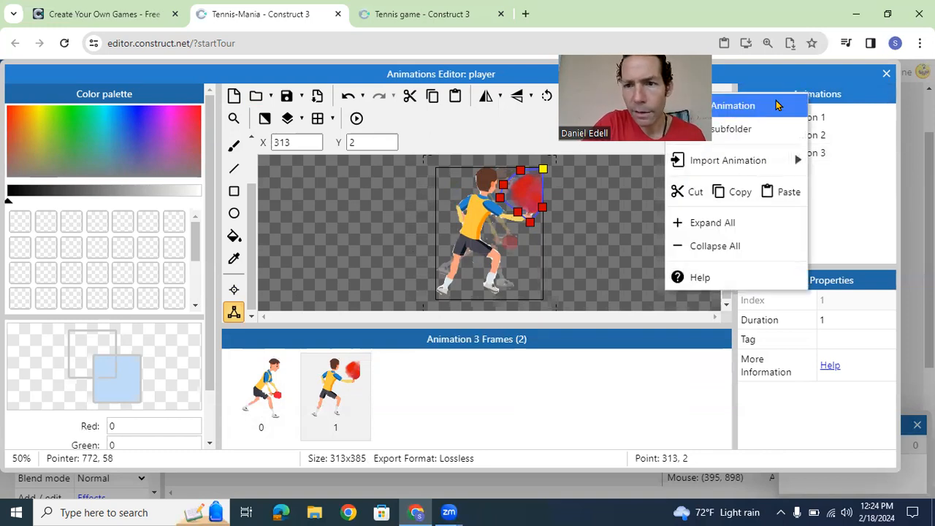
pyautogui.click(778, 105)
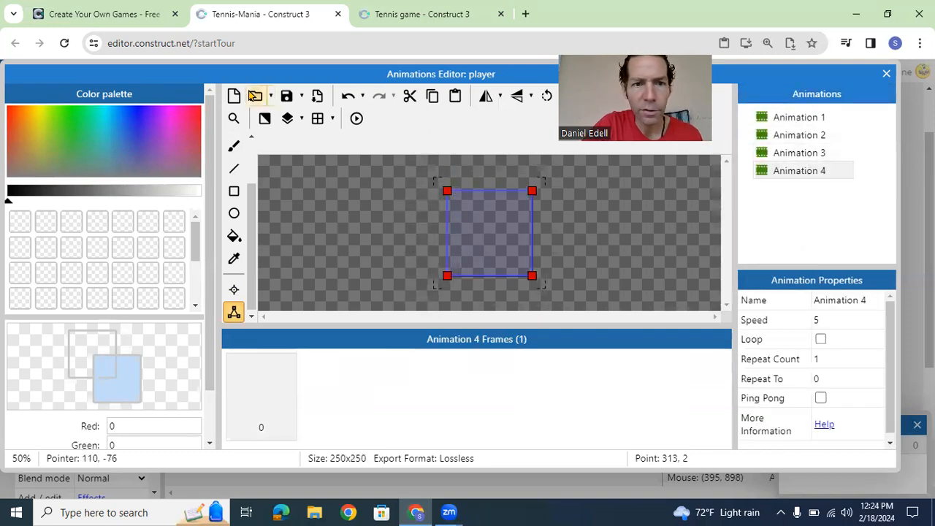
pyautogui.click(256, 96)
pyautogui.moveTo(652, 186); pyautogui.dragTo(669, 315)
pyautogui.click(452, 273)
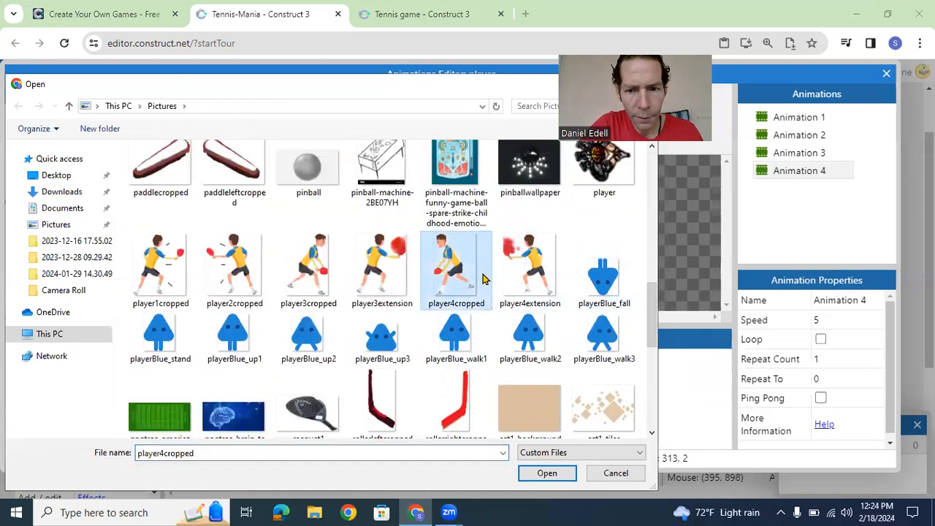
pyautogui.keyDown('ctrl'); pyautogui.click(523, 274); pyautogui.keyUp('ctrl')
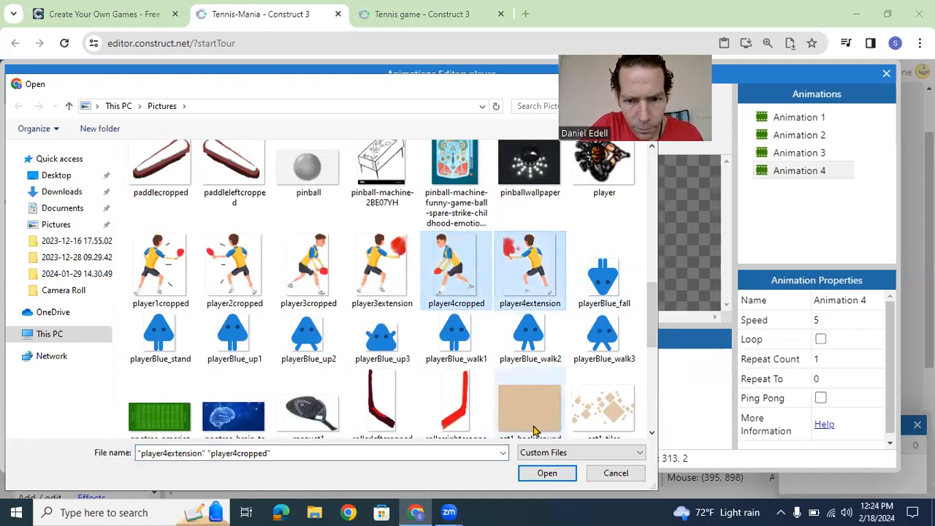
pyautogui.click(544, 473)
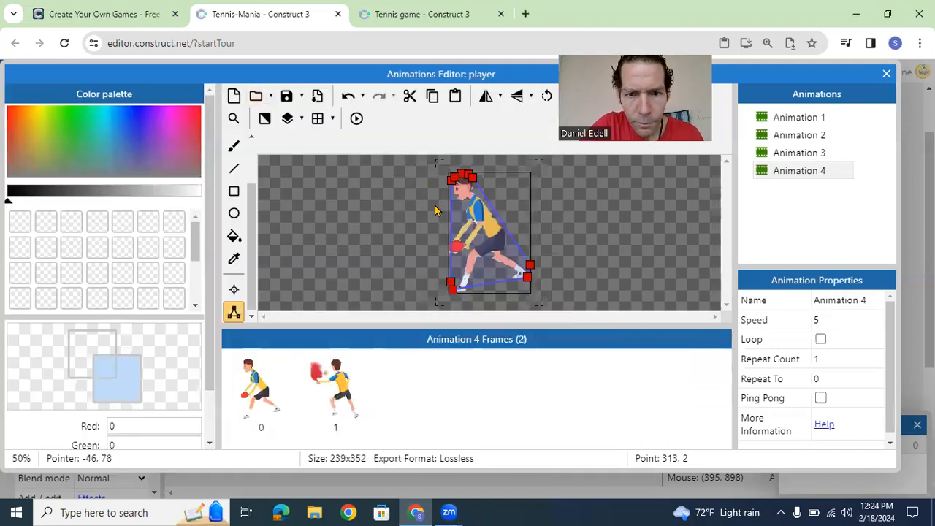
# Step: Place the origin on the racket in both Animation 4 frames, at 23, 217 in frame 0 and 27, 81 in frame 1
pyautogui.click(234, 290)
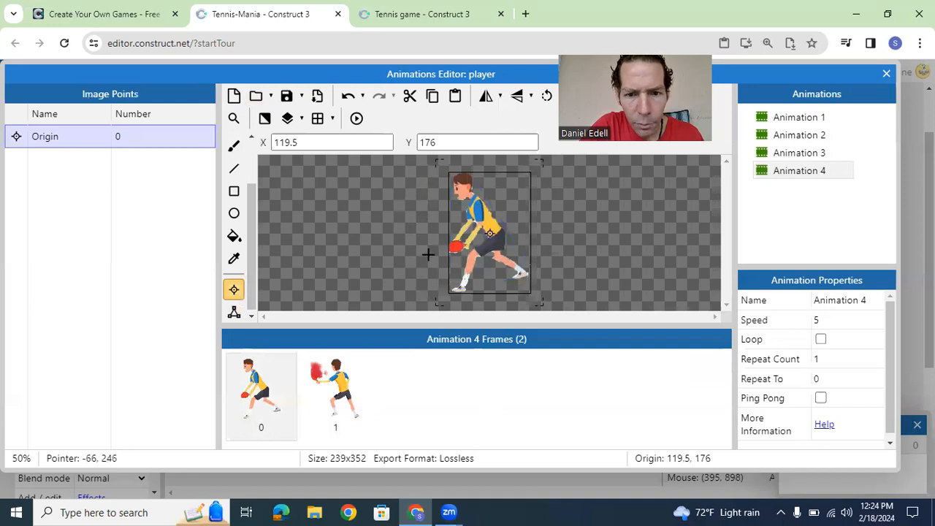
pyautogui.click(454, 245)
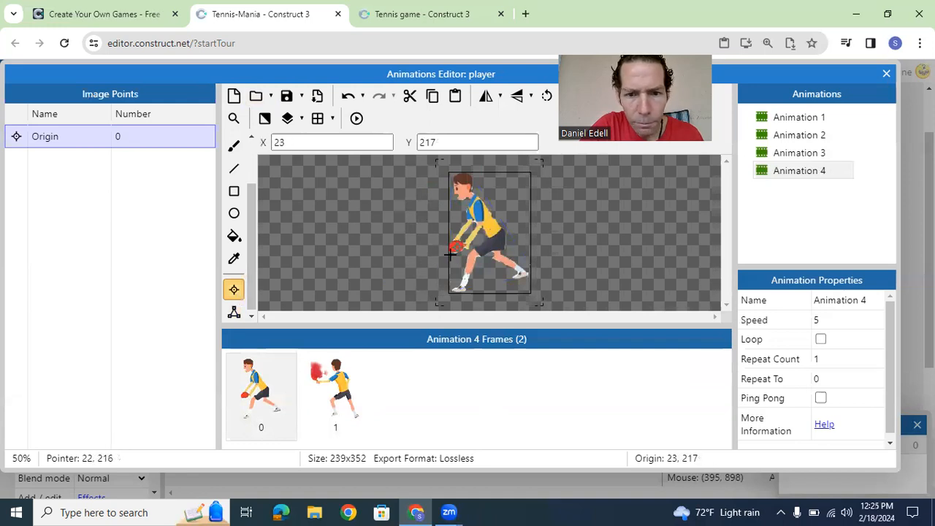
pyautogui.click(335, 394)
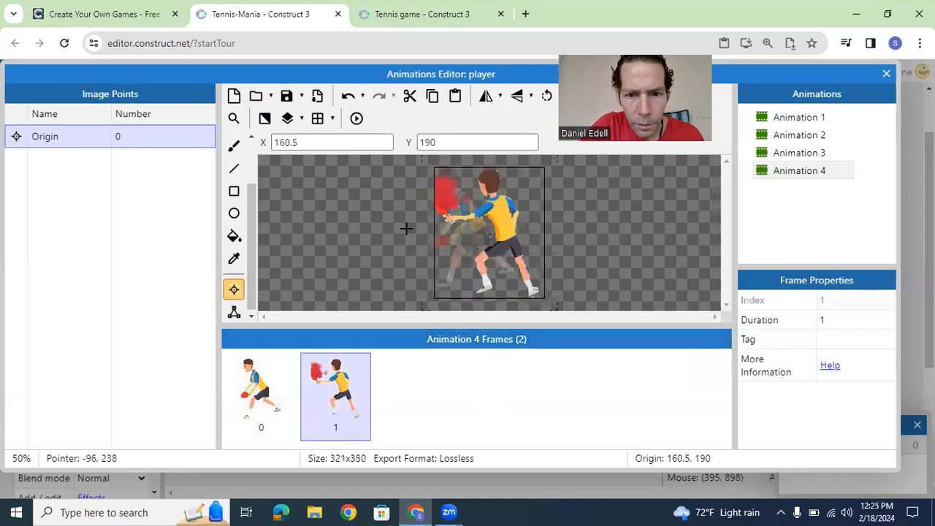
pyautogui.click(443, 194)
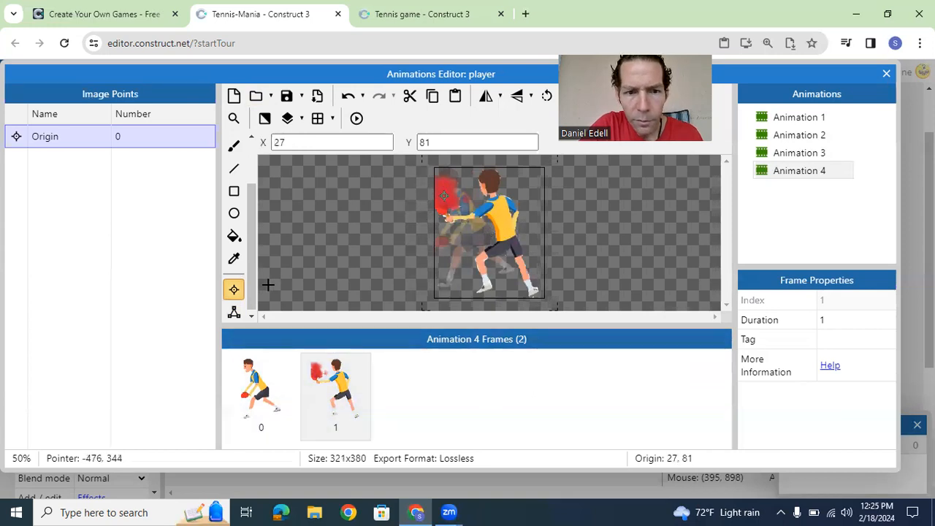
# Step: Move the front-foot collision point up beside the racket hand in frame 1 of Animation 4, and nudge the point below the racket
pyautogui.click(234, 312)
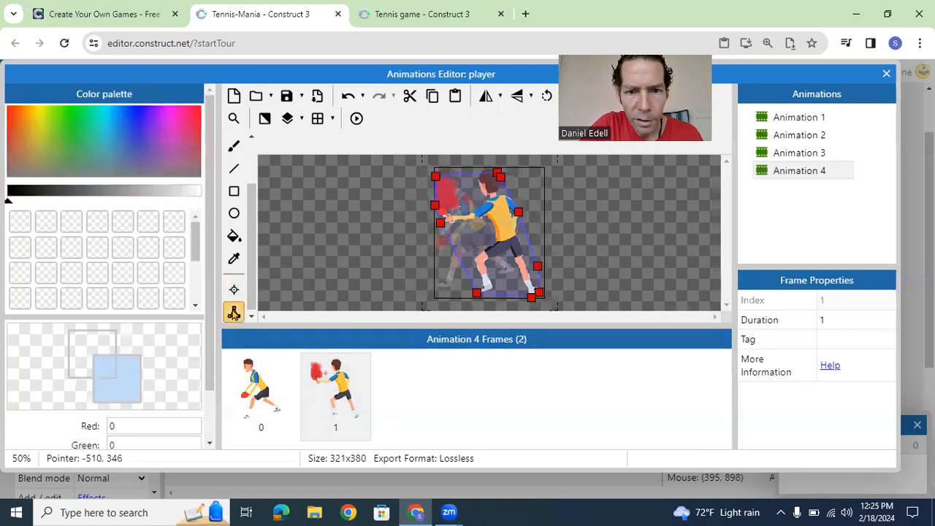
pyautogui.click(434, 206)
pyautogui.moveTo(440, 222); pyautogui.dragTo(441, 220)
pyautogui.moveTo(479, 296); pyautogui.dragTo(459, 226)
# Step: Delete the two back-foot collision points in frame 1 of Animation 4, adding one point on the polygon's lower edge
pyautogui.click(531, 297)
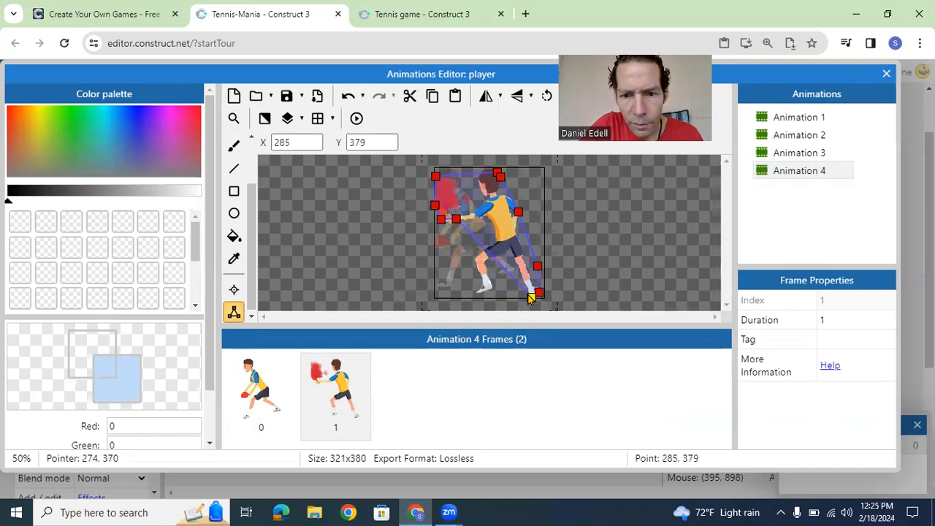
pyautogui.rightClick(531, 297)
pyautogui.click(555, 144)
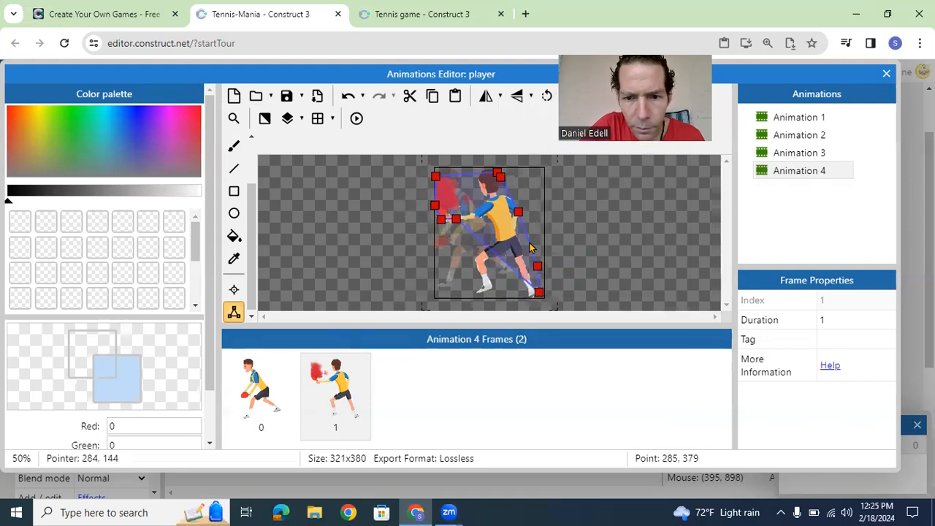
pyautogui.doubleClick(539, 296)
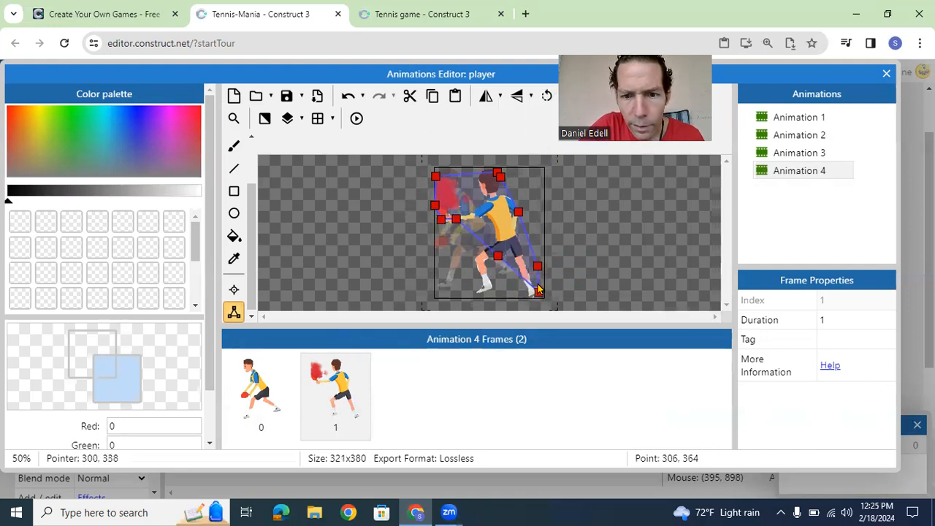
pyautogui.click(538, 293)
pyautogui.rightClick(537, 292)
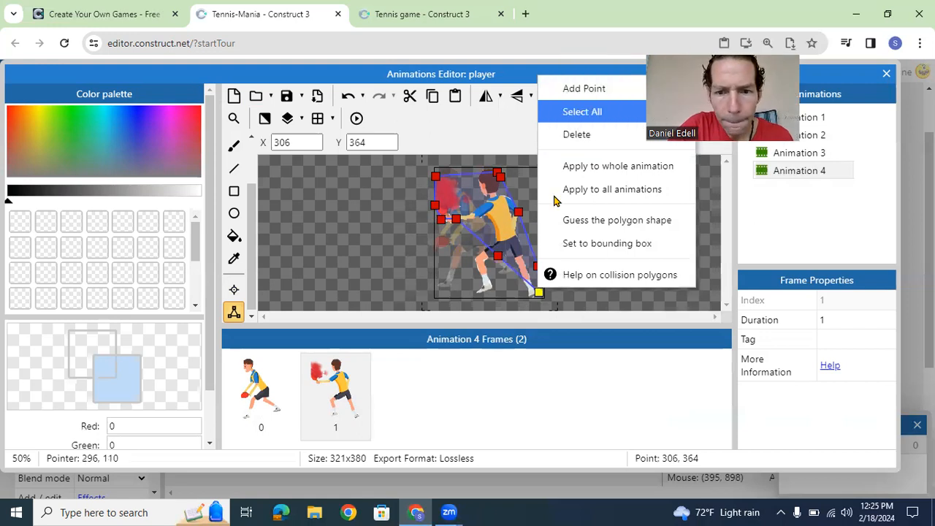
pyautogui.moveTo(538, 292); pyautogui.dragTo(536, 268)
# Step: Add another point on the polygon's lower edge and delete the collision point behind the back leg in frame 1 of Animation 4
pyautogui.doubleClick(536, 267)
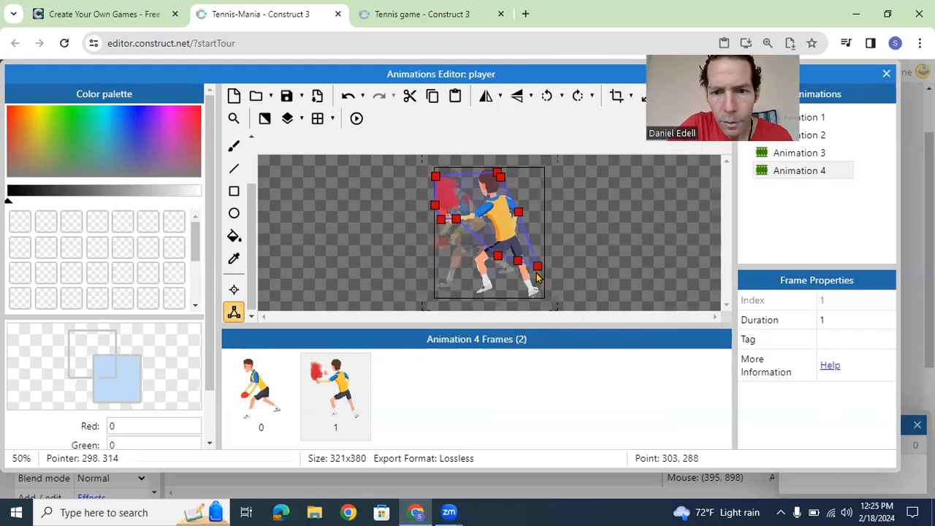
pyautogui.click(536, 269)
pyautogui.rightClick(537, 269)
pyautogui.click(588, 328)
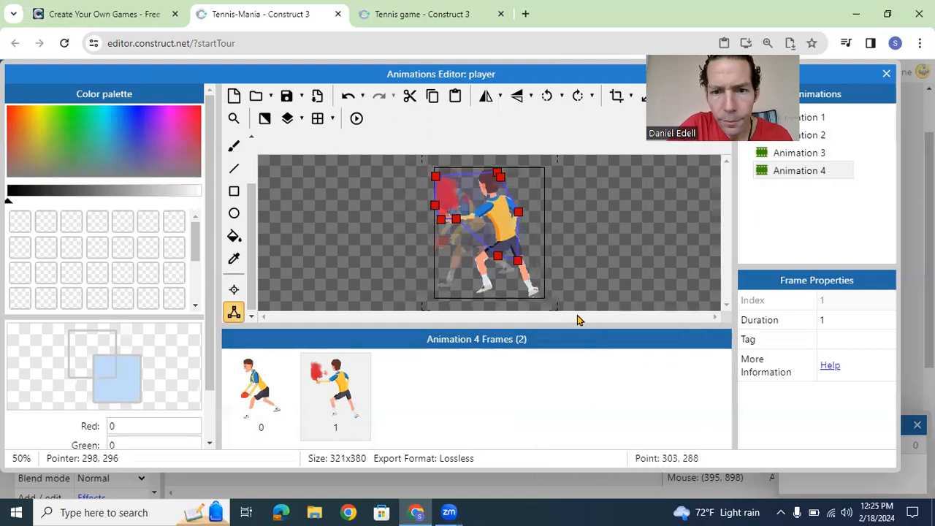
# Step: Move the two hip-level collision points up beside the racket arm in frame 1 of Animation 4, and delete the points behind the shoulder and head
pyautogui.moveTo(497, 256); pyautogui.dragTo(467, 218)
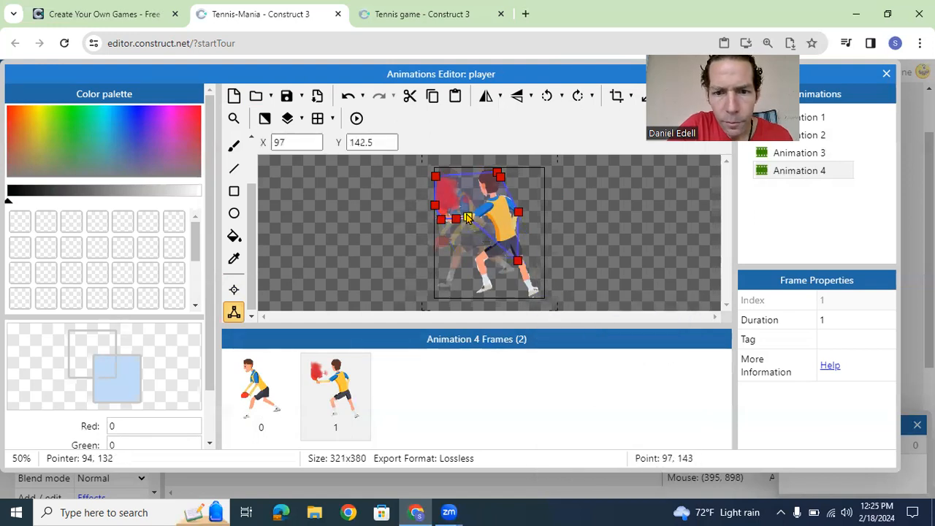
pyautogui.moveTo(518, 261); pyautogui.dragTo(467, 204)
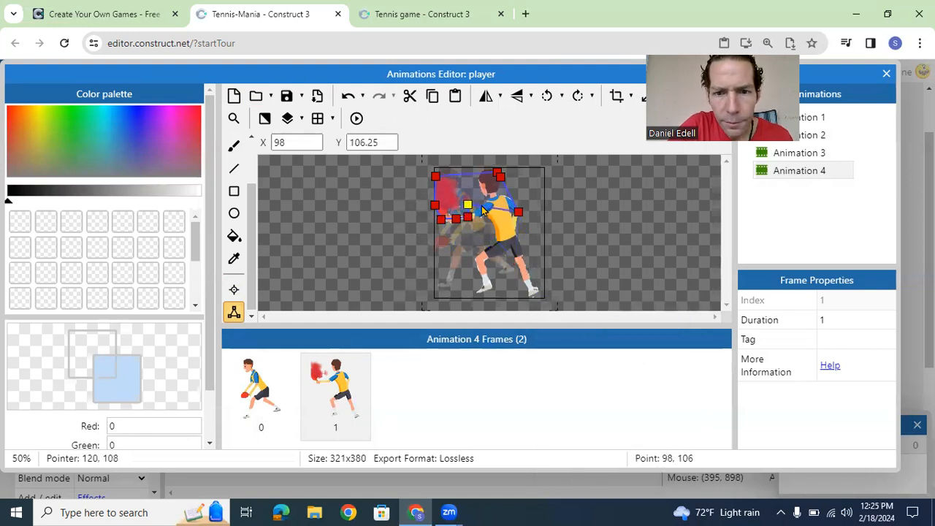
pyautogui.click(519, 217)
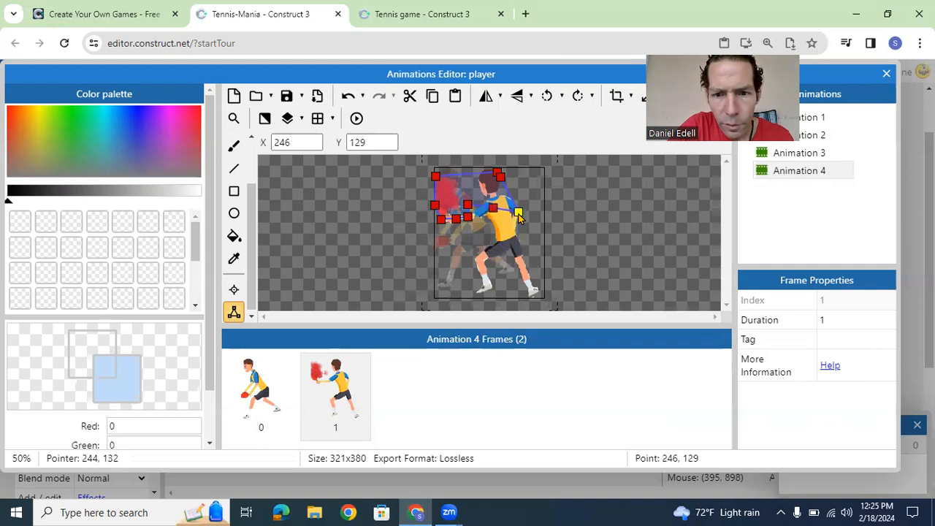
pyautogui.rightClick(518, 212)
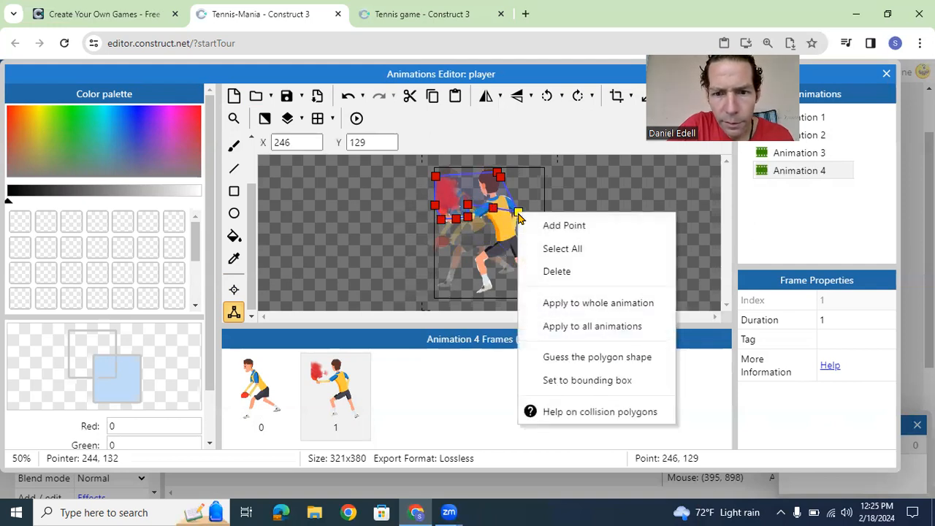
pyautogui.click(560, 270)
pyautogui.click(499, 175)
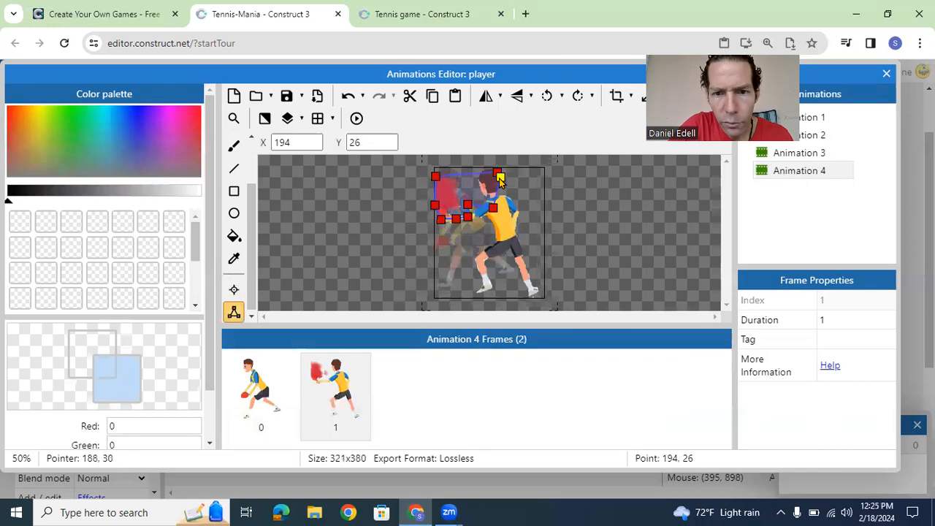
pyautogui.rightClick(499, 176)
pyautogui.click(535, 238)
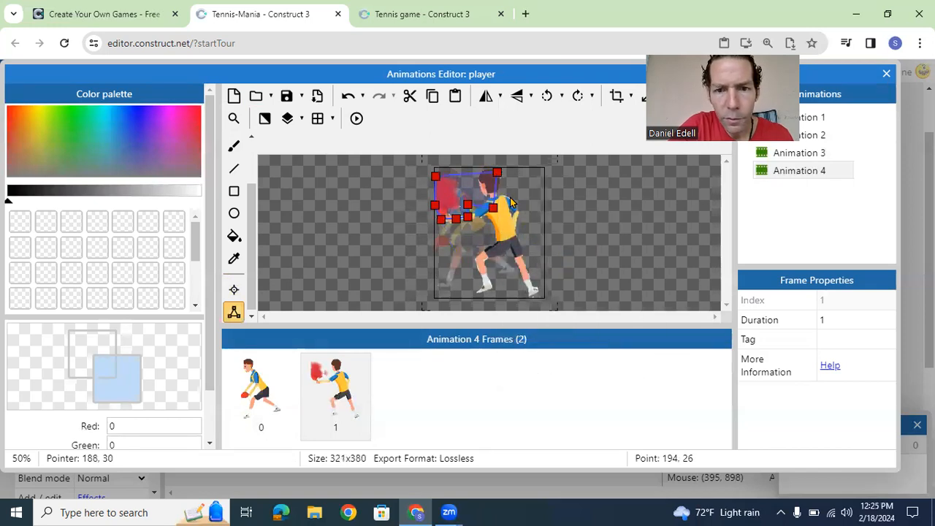
# Step: Pull the remaining upper and arm-side collision points in tightly around the racket in frame 1 of Animation 4
pyautogui.moveTo(497, 173); pyautogui.dragTo(461, 173)
pyautogui.click(494, 209)
pyautogui.moveTo(495, 209)
pyautogui.mouseDown()
pyautogui.moveTo(471, 189)
pyautogui.moveTo(478, 205)
pyautogui.mouseUp()
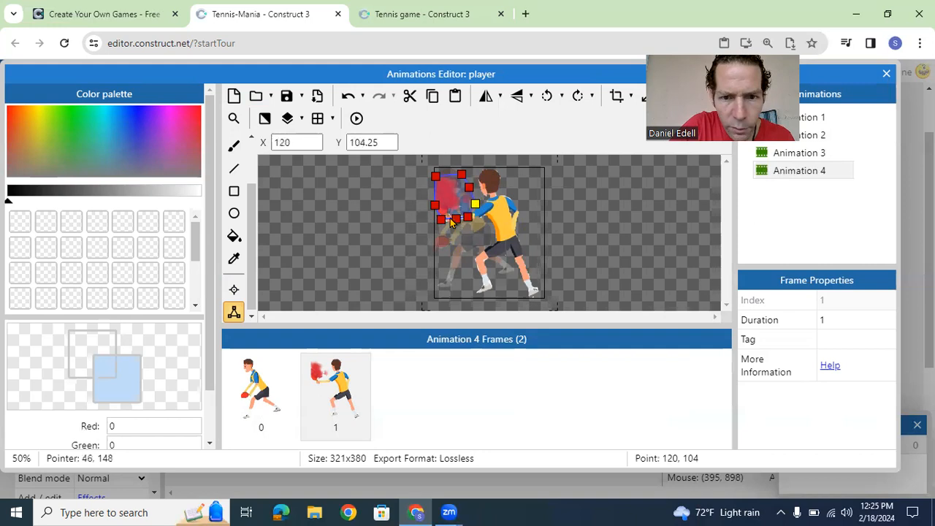
pyautogui.moveTo(435, 178); pyautogui.dragTo(449, 171)
pyautogui.click(463, 175)
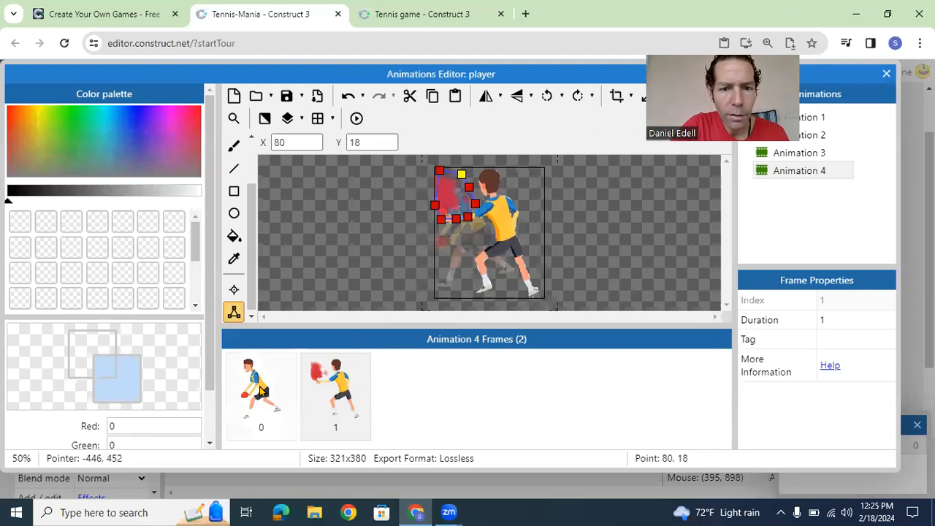
# Step: In frame 0 of Animation 4, raise the front-foot collision point below the racket hand and delete two of the points around the head
pyautogui.click(263, 389)
pyautogui.moveTo(450, 280); pyautogui.dragTo(468, 263)
pyautogui.click(454, 179)
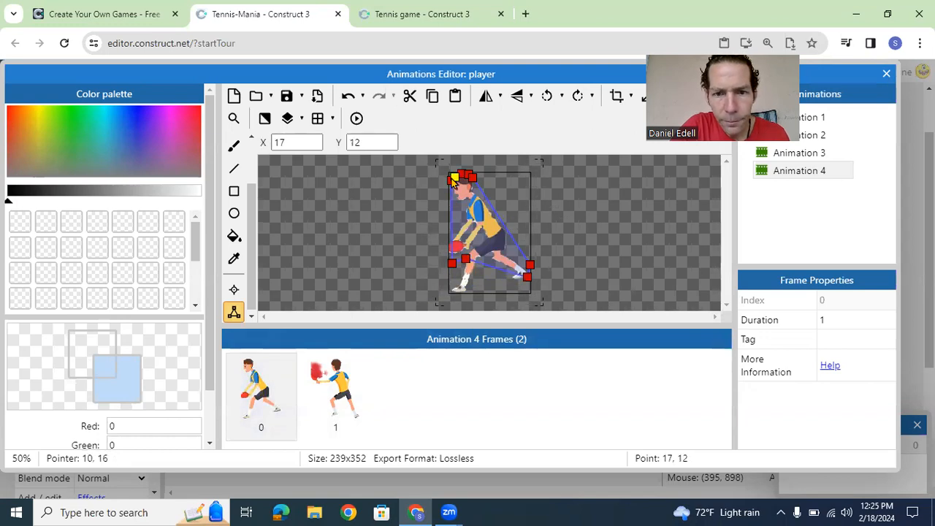
pyautogui.rightClick(454, 179)
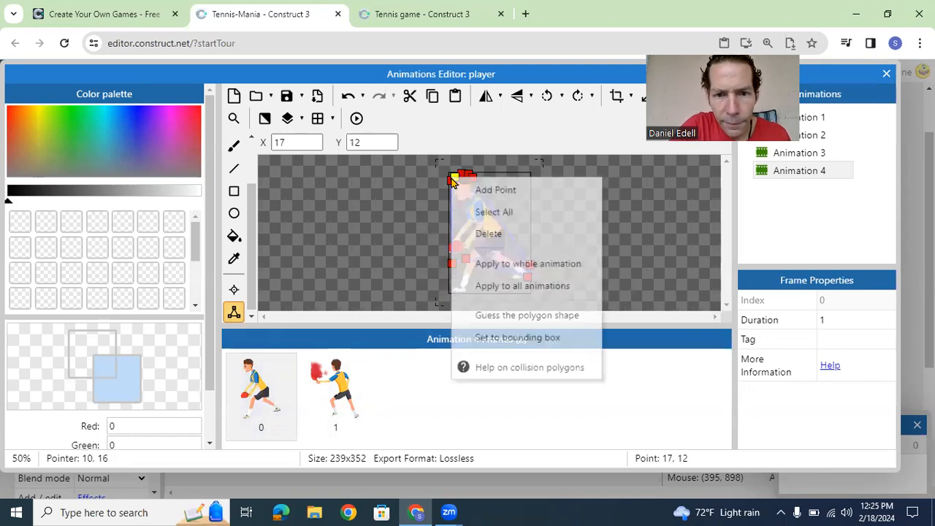
pyautogui.click(479, 235)
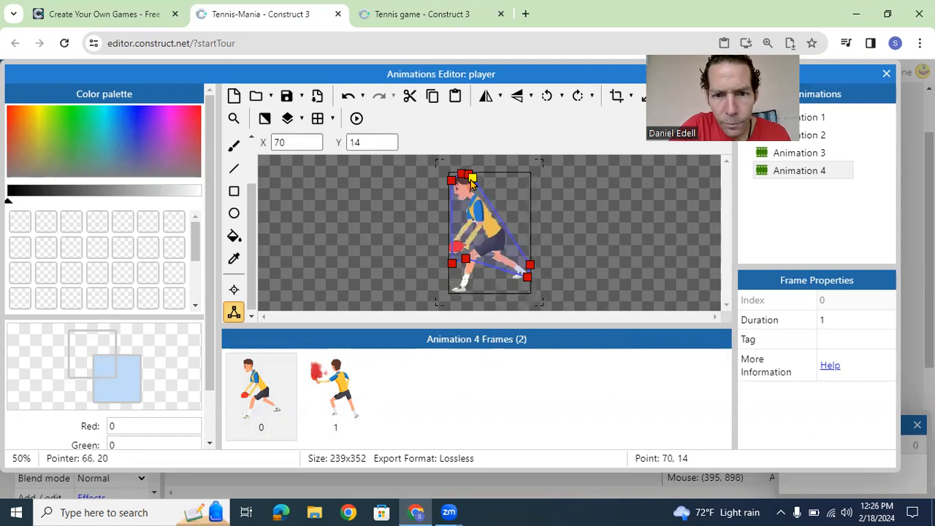
pyautogui.rightClick(472, 179)
pyautogui.click(497, 237)
# Step: Gather the remaining head and back-foot collision points around the racket in frame 0 of Animation 4, check the origin, and close the editor
pyautogui.moveTo(461, 174); pyautogui.dragTo(473, 234)
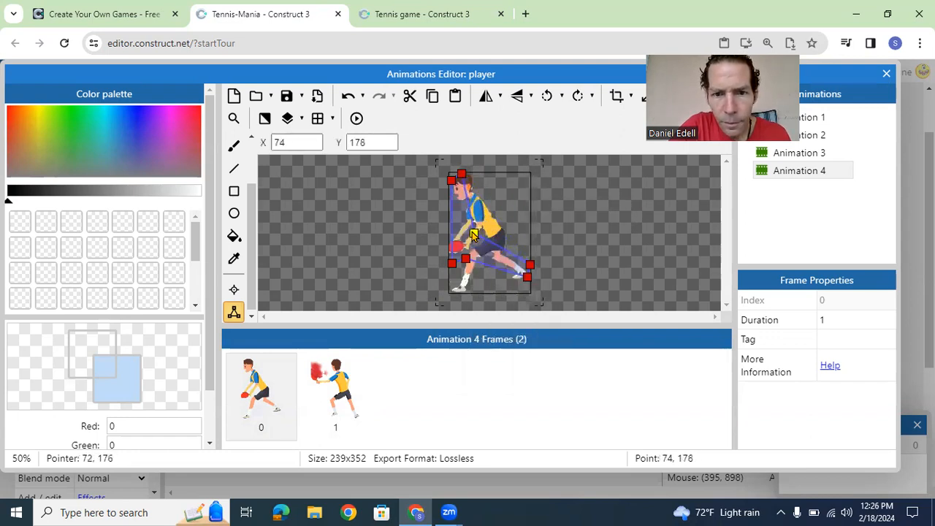
pyautogui.moveTo(461, 174); pyautogui.dragTo(466, 232)
pyautogui.moveTo(453, 180); pyautogui.dragTo(449, 239)
pyautogui.moveTo(530, 266); pyautogui.dragTo(479, 241)
pyautogui.moveTo(527, 278); pyautogui.dragTo(449, 261)
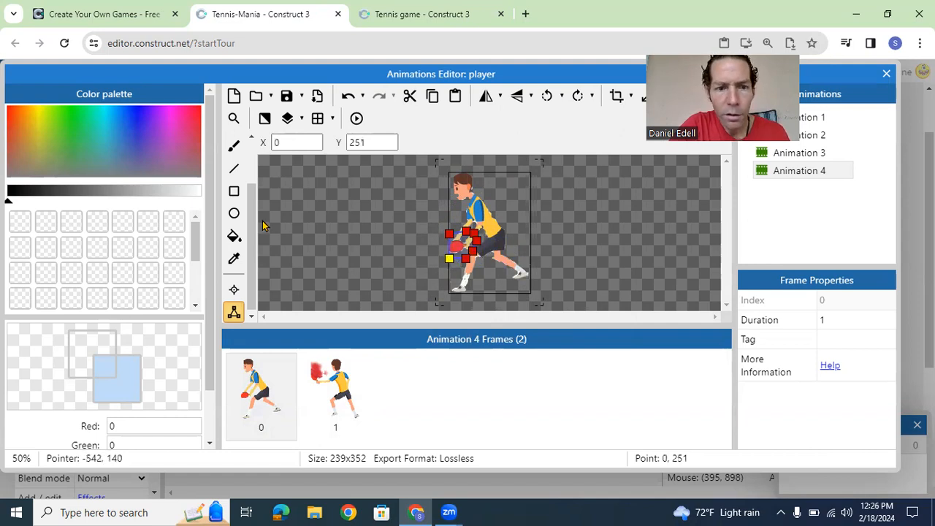
pyautogui.click(234, 286)
pyautogui.click(233, 312)
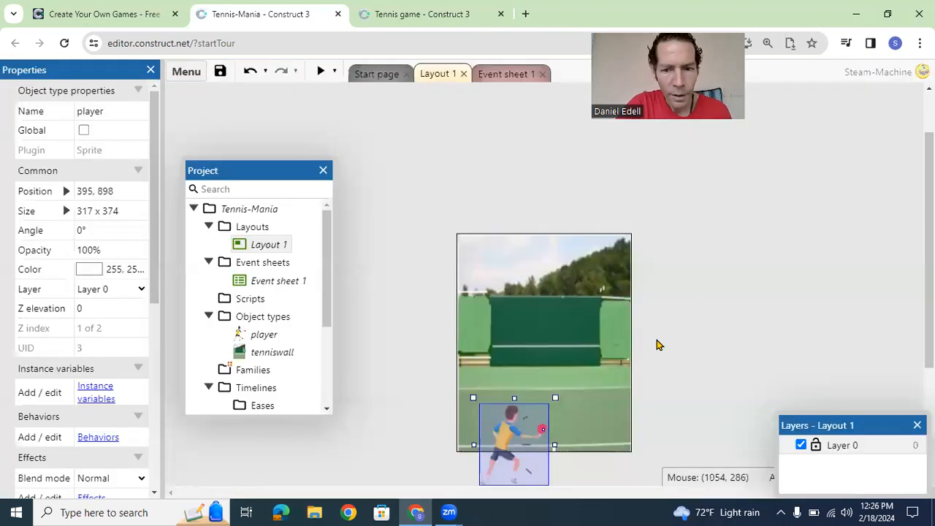
# Step: Shrink the player sprite to 195 x 264 and place it on the court near the layout's lower centre
pyautogui.moveTo(518, 433); pyautogui.dragTo(556, 398)
pyautogui.moveTo(589, 363); pyautogui.dragTo(559, 394)
pyautogui.moveTo(532, 439); pyautogui.dragTo(545, 443)
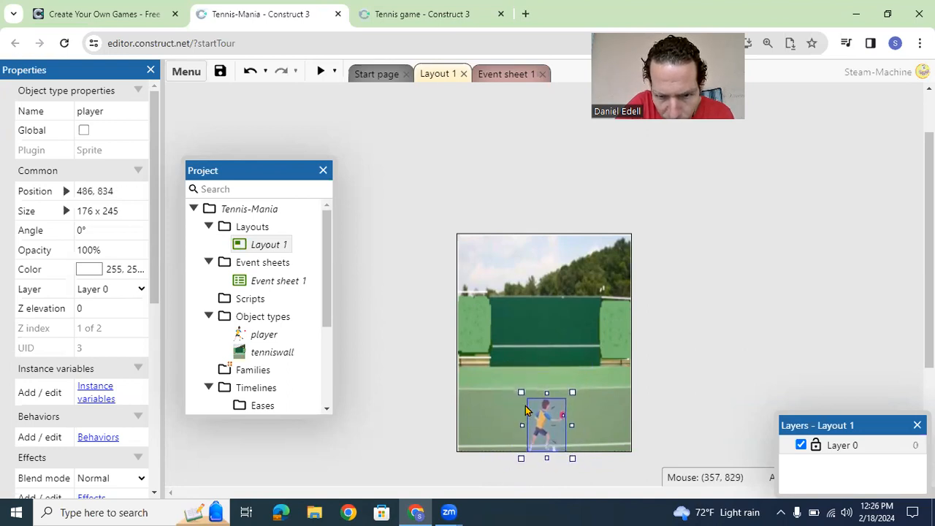
pyautogui.moveTo(519, 391); pyautogui.dragTo(516, 388)
pyautogui.click(700, 401)
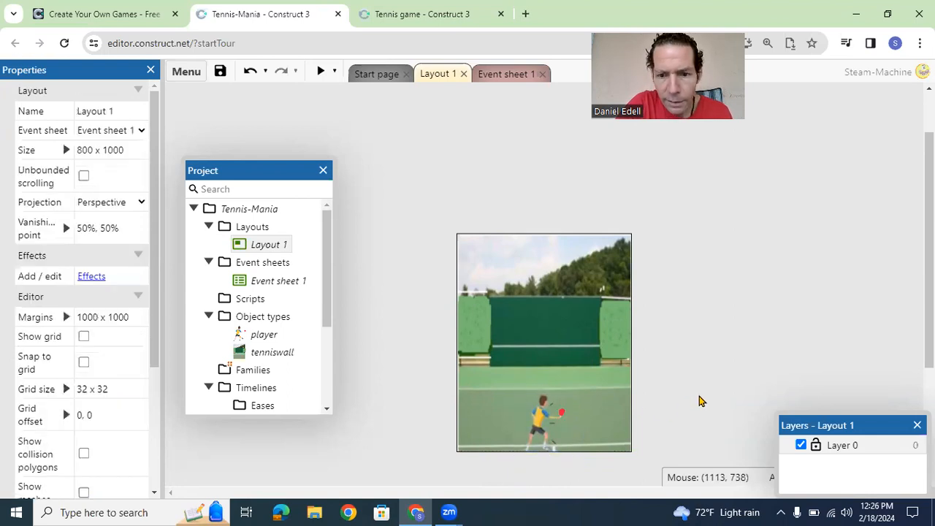
# Step: Insert a new Sprite object named tennisball on the player's racket, at 489, 807
pyautogui.rightClick(555, 415)
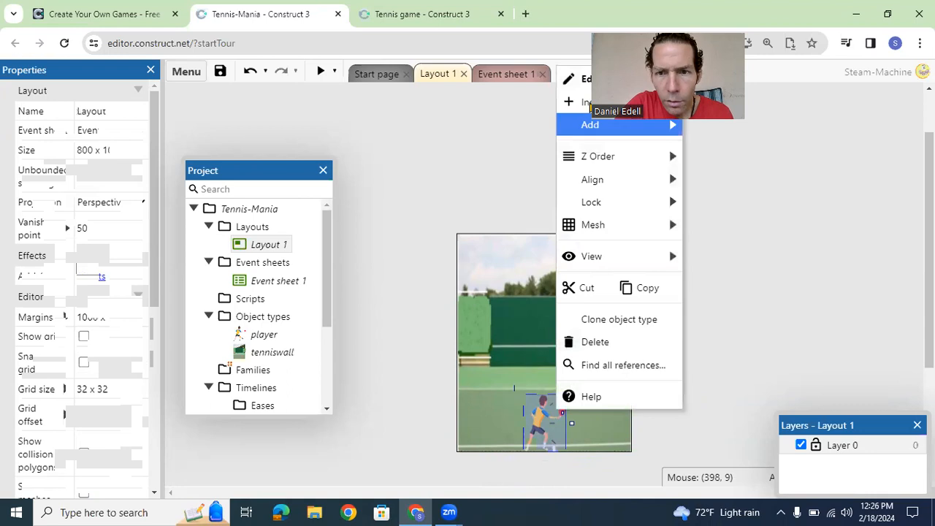
pyautogui.click(583, 101)
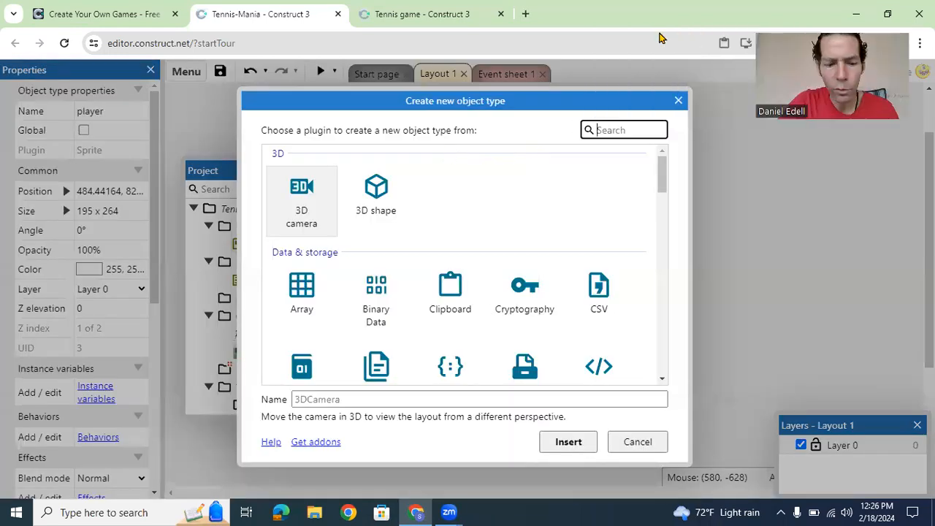
pyautogui.write('sprite')
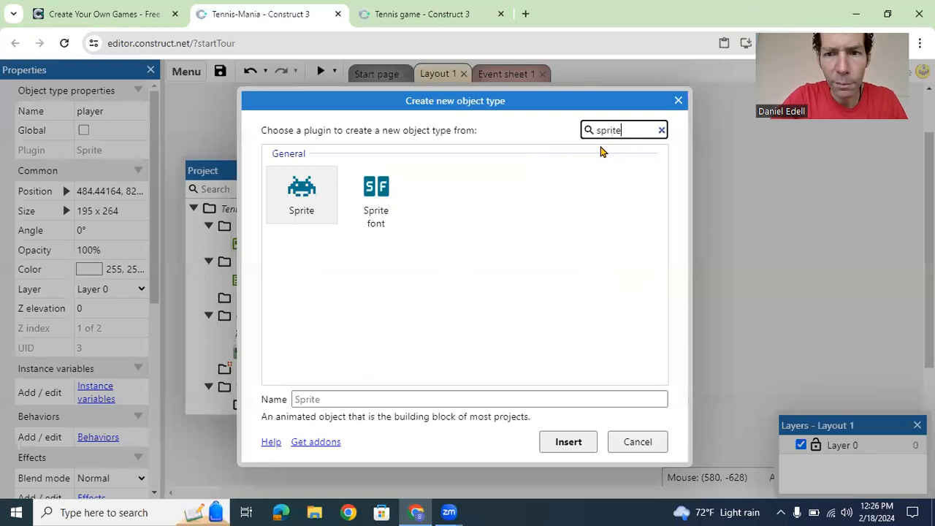
pyautogui.click(322, 189)
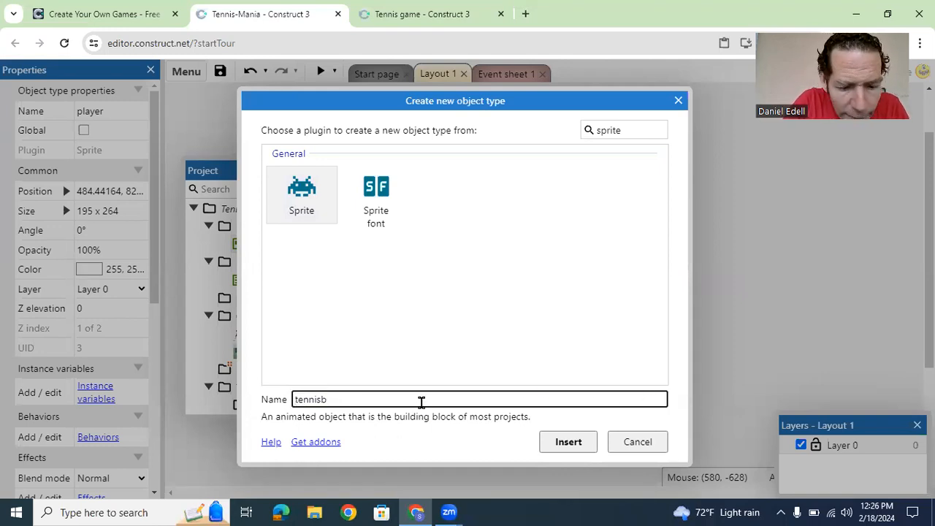
pyautogui.click(572, 442)
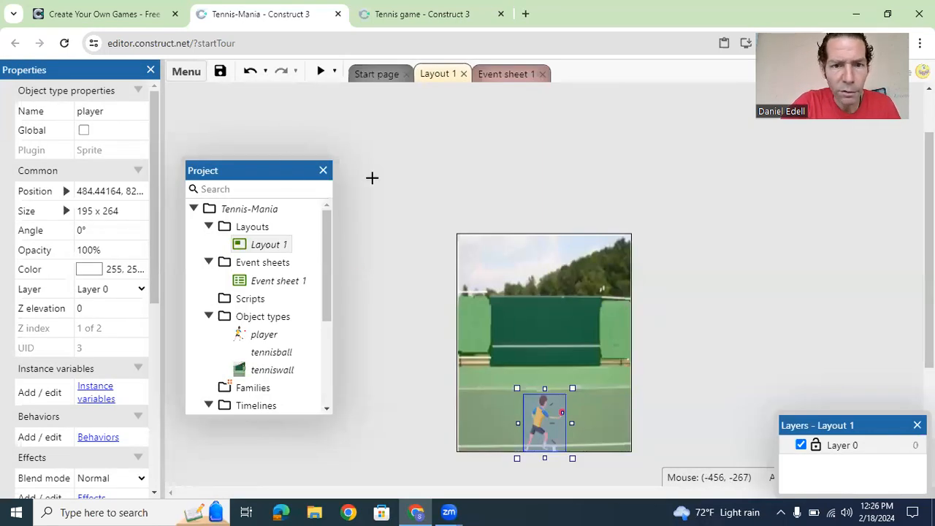
pyautogui.click(563, 409)
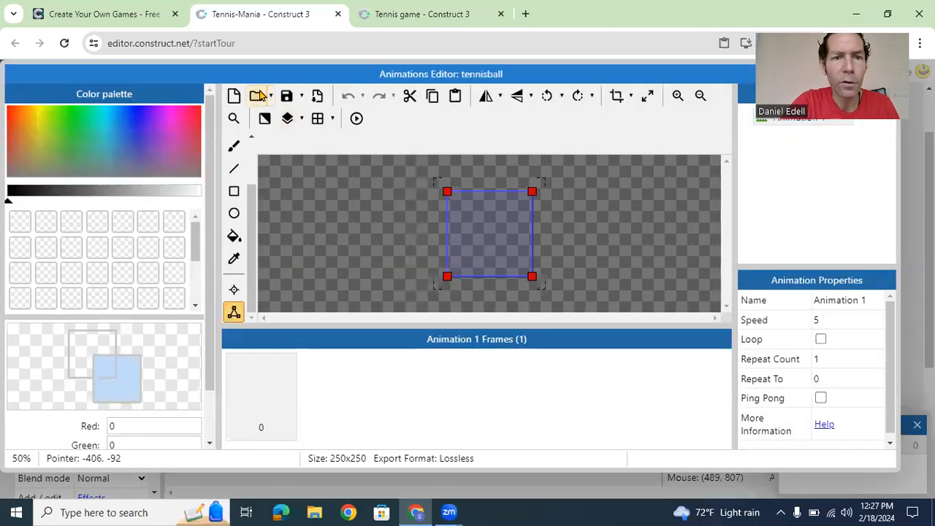
# Step: Load the small round blue ball image from file into frame 0 of the tennisball sprite
pyautogui.click(257, 96)
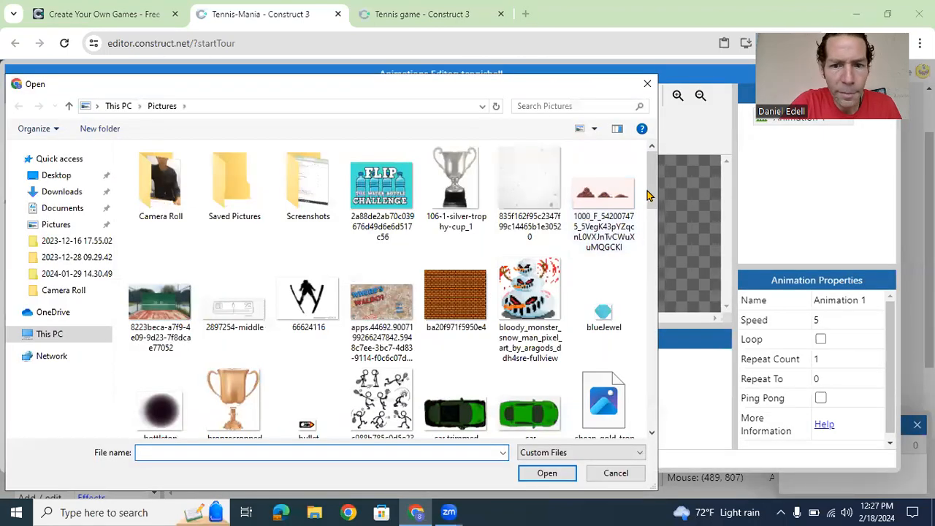
pyautogui.moveTo(648, 195); pyautogui.dragTo(669, 409)
pyautogui.doubleClick(595, 212)
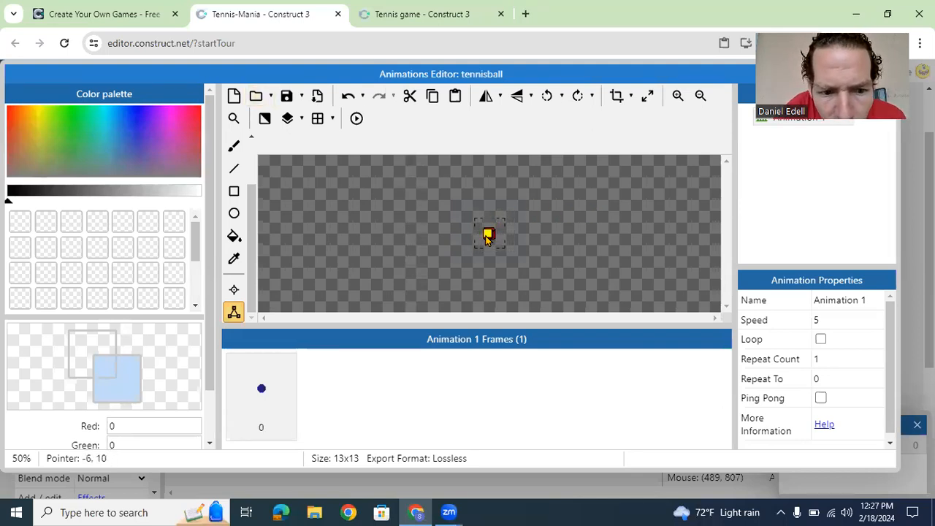
# Step: Examine the tennisball image's collision polygon and origin up close, and close the animations editor
pyautogui.click(253, 416)
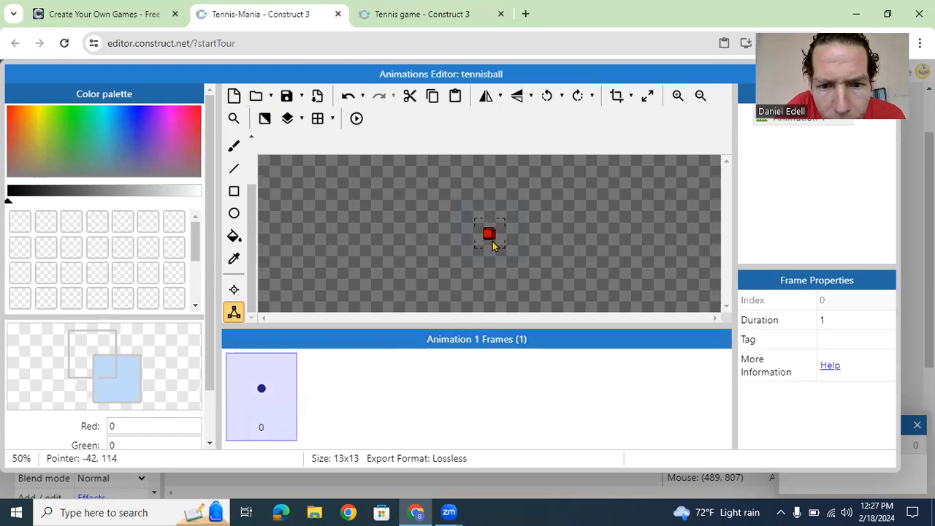
pyautogui.click(678, 96)
pyautogui.click(679, 95)
pyautogui.click(679, 96)
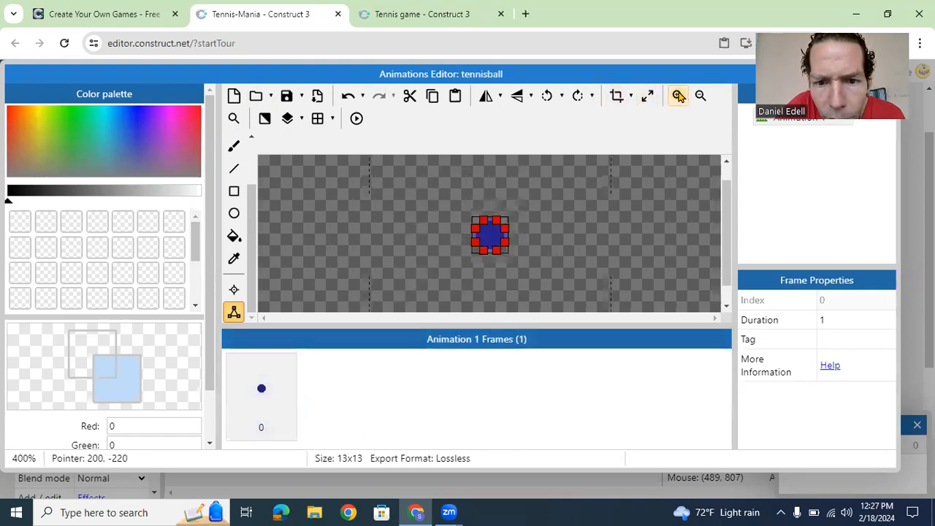
pyautogui.click(679, 96)
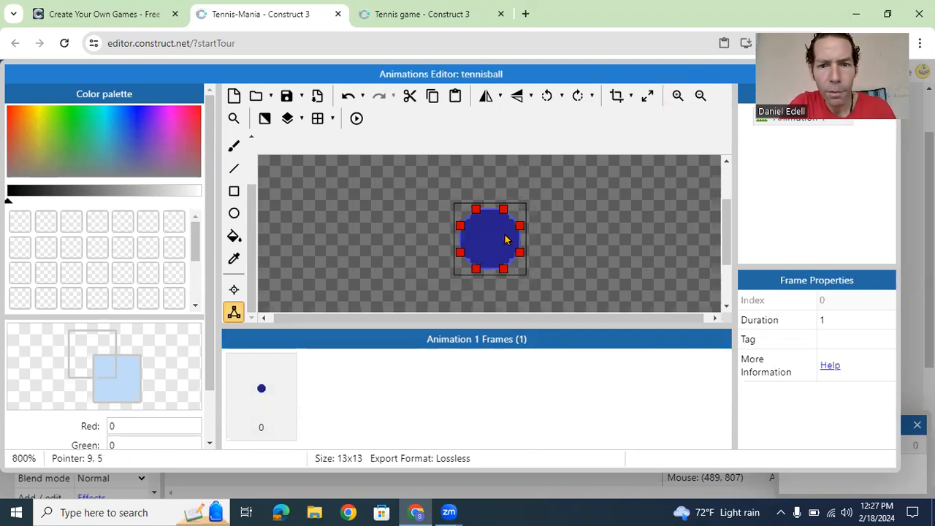
pyautogui.click(234, 290)
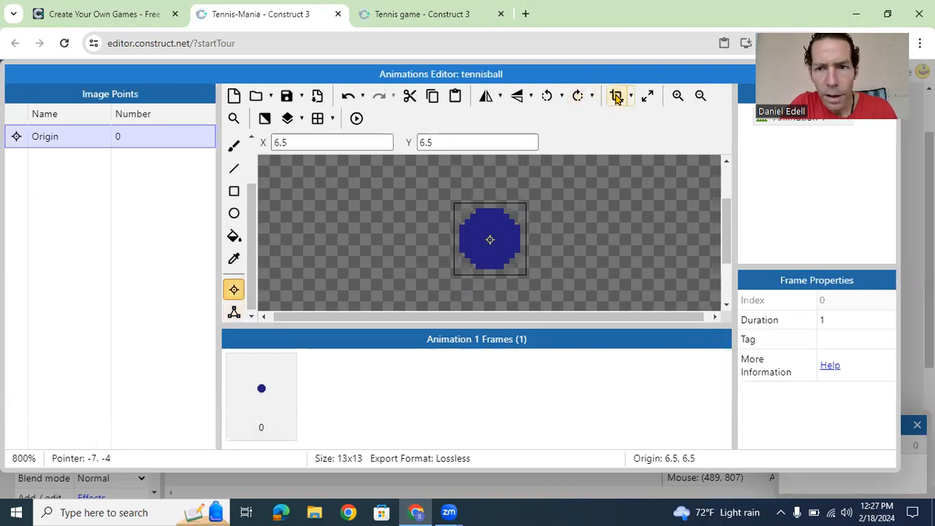
pyautogui.moveTo(678, 73); pyautogui.dragTo(524, 111)
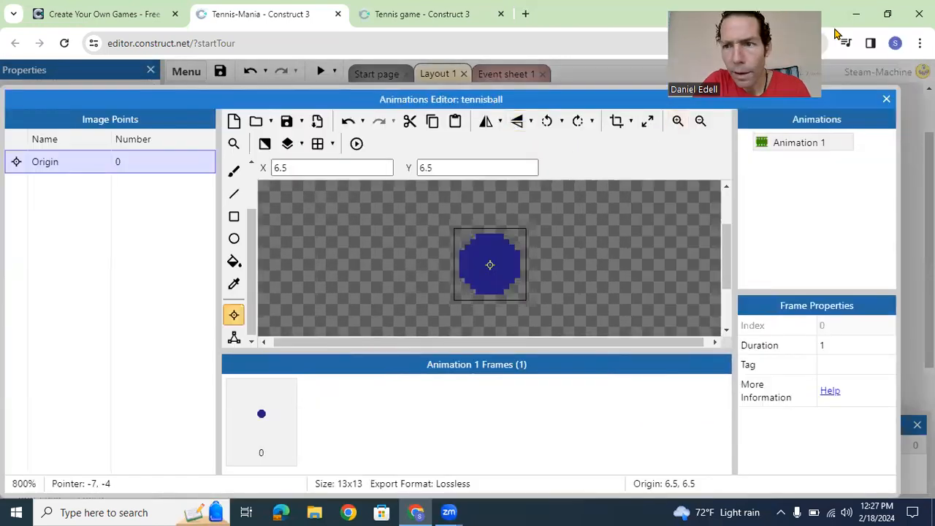
pyautogui.click(886, 99)
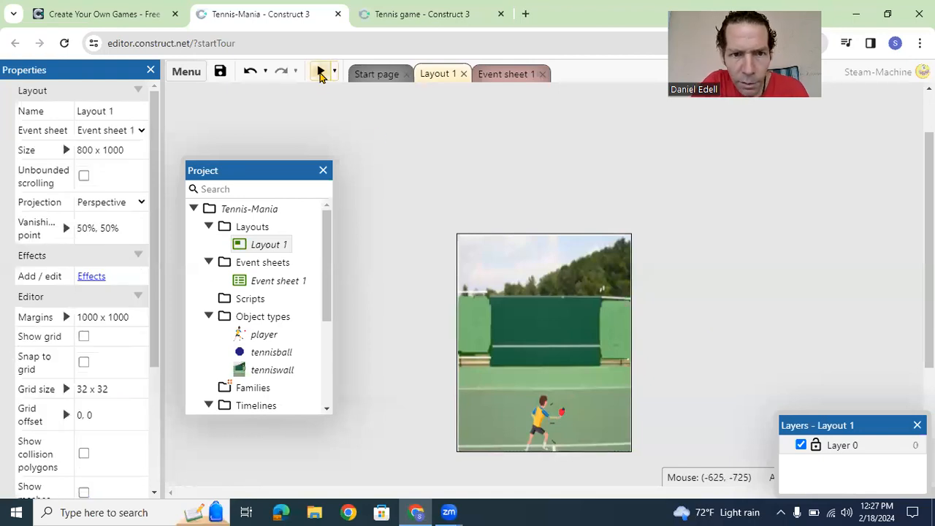
# Step: Preview the game to check the player and ball on the court, and close the preview
pyautogui.click(320, 71)
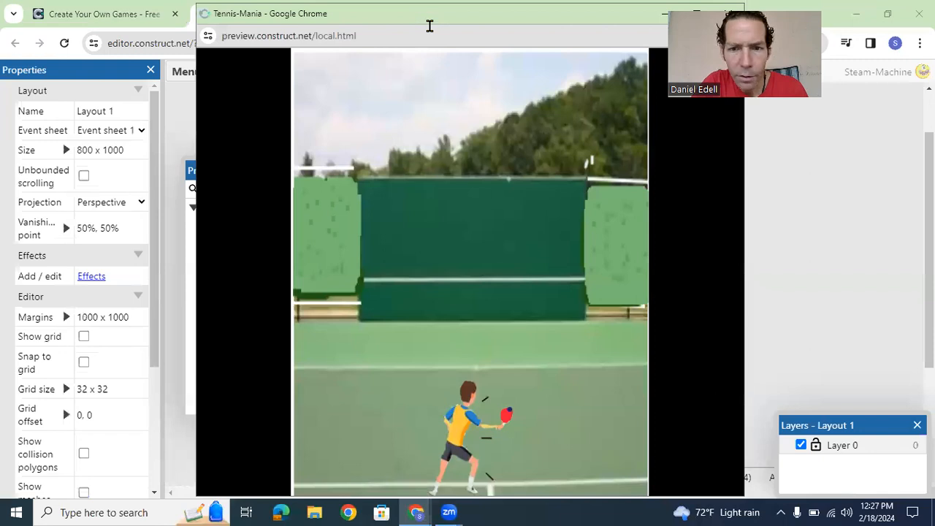
pyautogui.moveTo(429, 26); pyautogui.dragTo(265, 68)
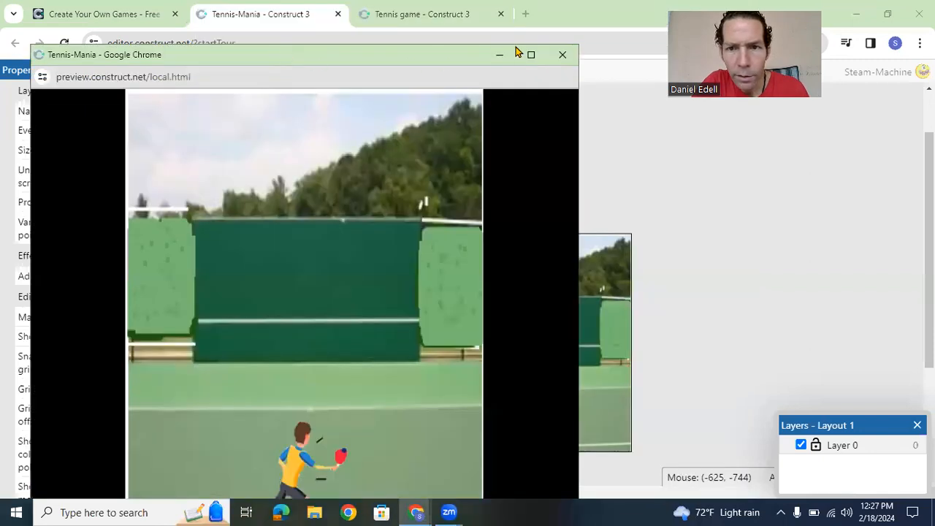
pyautogui.click(574, 57)
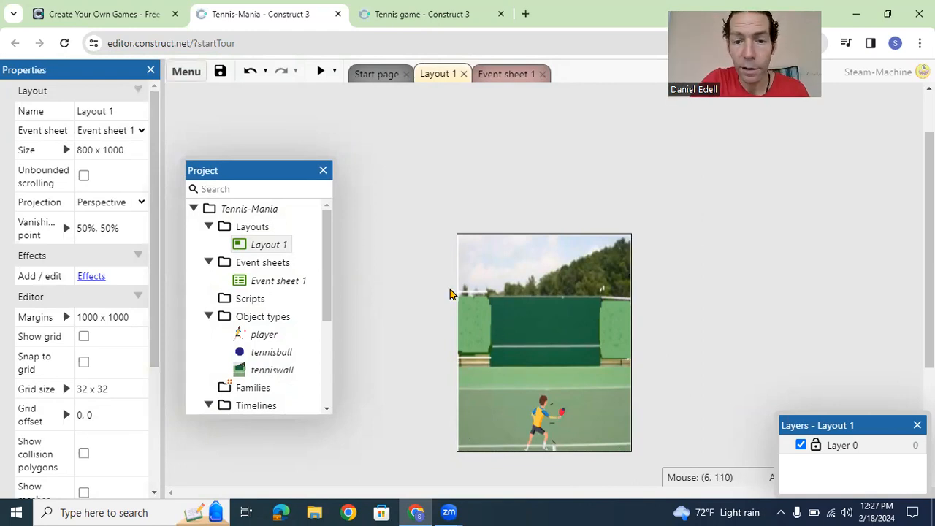
# Step: Insert a new Sprite object named walls on the layout's left edge, at -4, 389
pyautogui.click(487, 334)
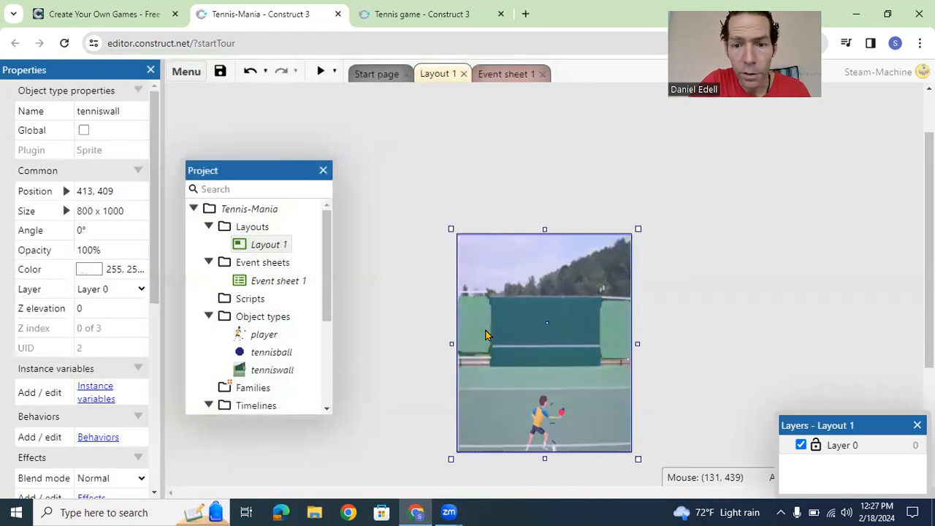
pyautogui.rightClick(487, 333)
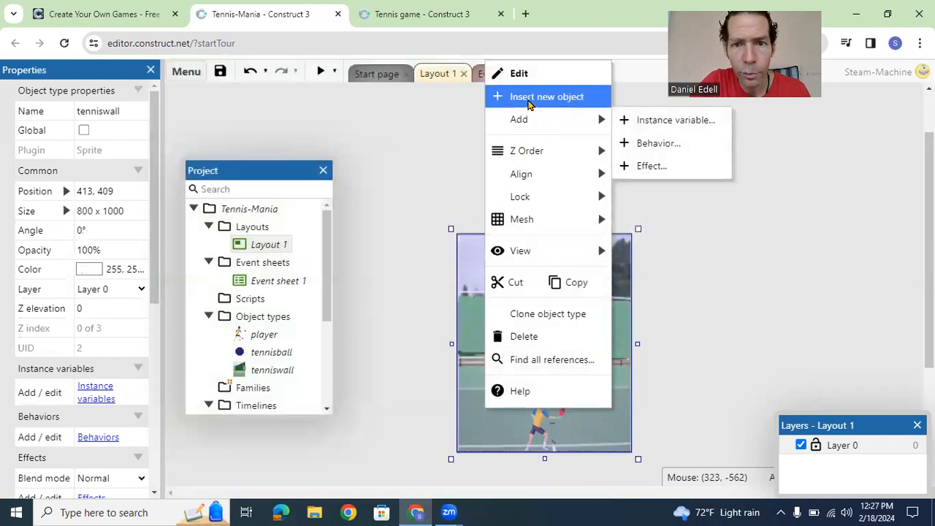
pyautogui.click(532, 99)
pyautogui.write('sprti')
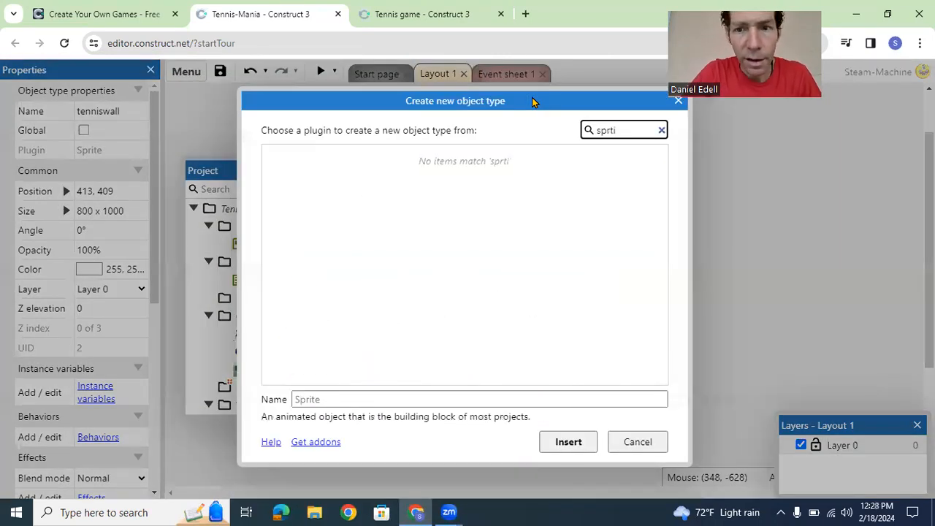
pyautogui.press('BackSpace')
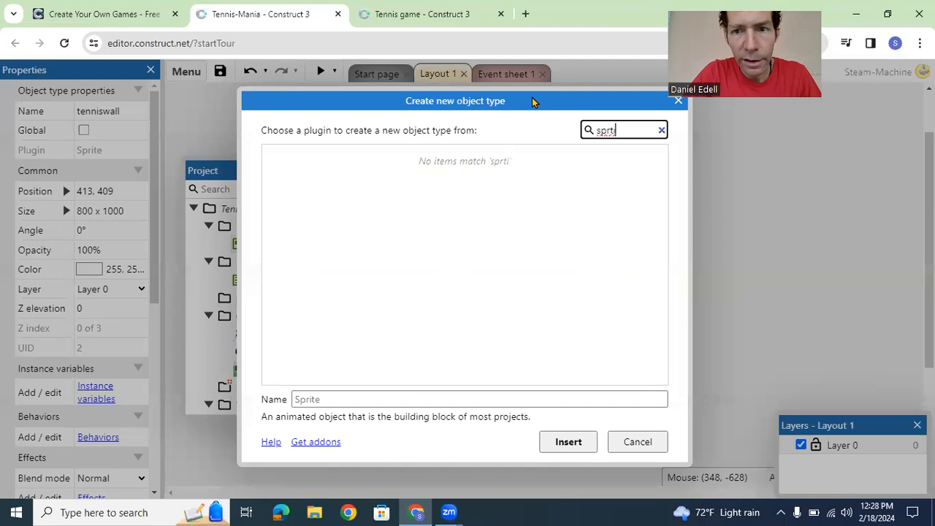
pyautogui.press('BackSpace')
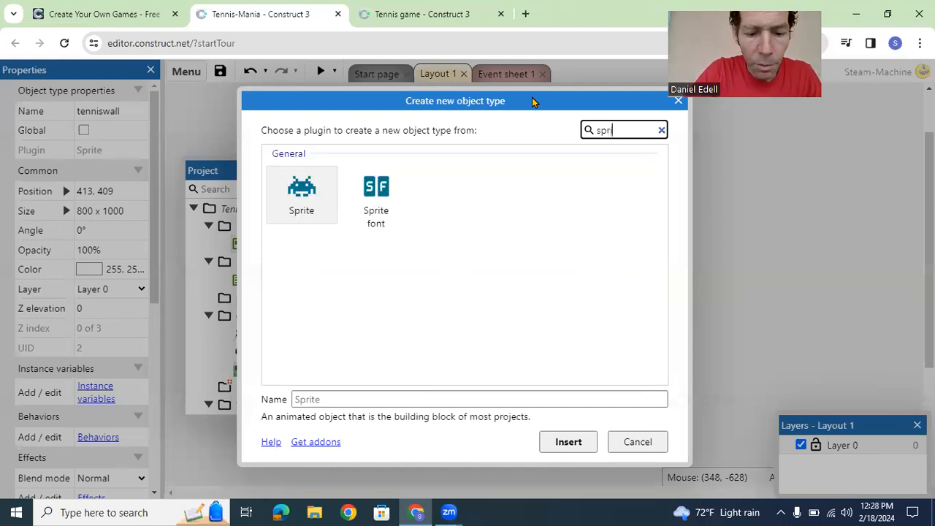
pyautogui.click(323, 192)
pyautogui.click(370, 400)
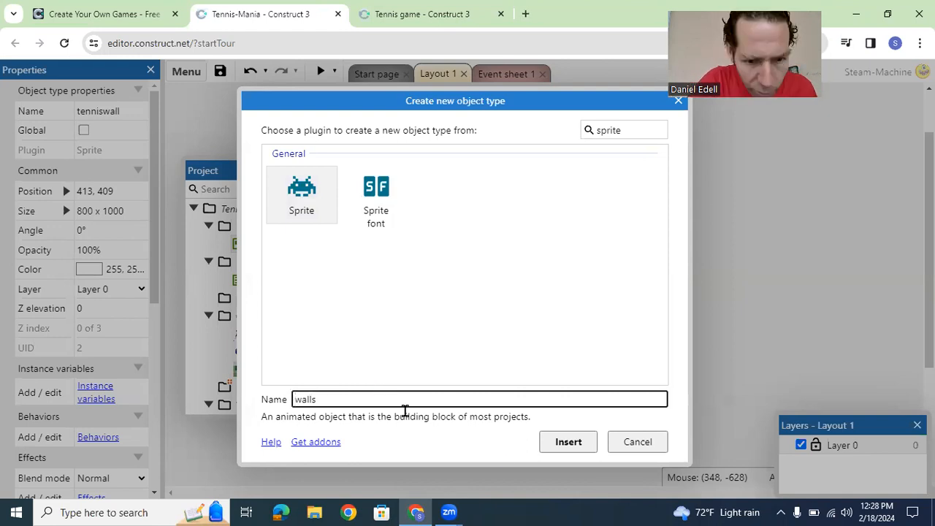
pyautogui.click(557, 443)
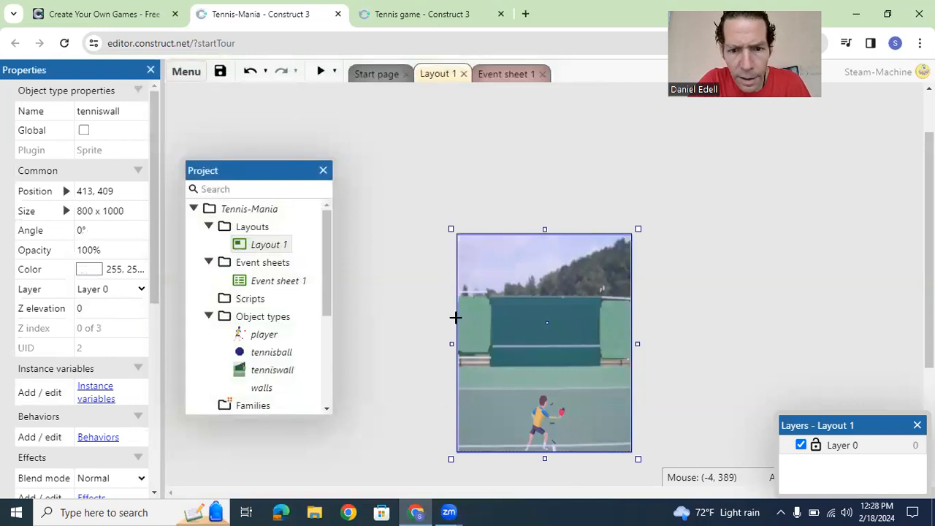
pyautogui.click(456, 325)
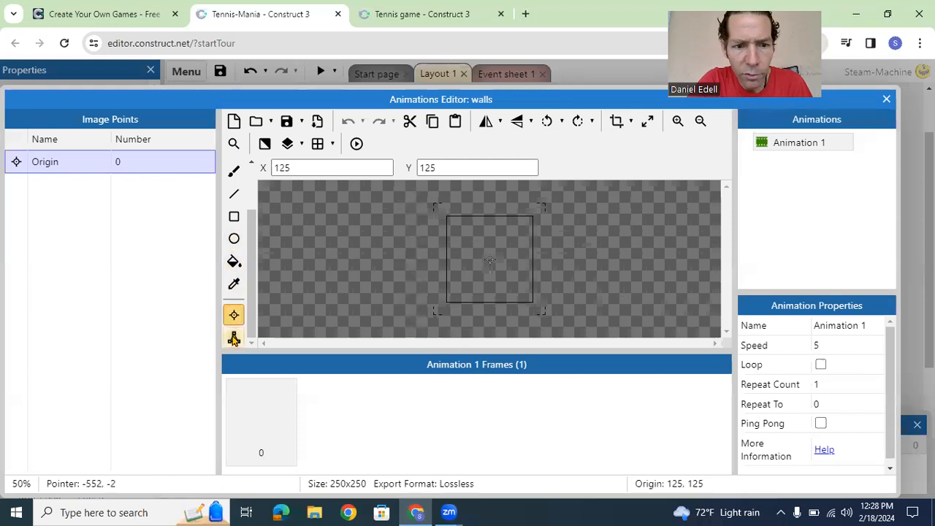
# Step: Flood-fill the walls sprite's 250 x 250 image with near-black at tolerance 210
pyautogui.click(235, 219)
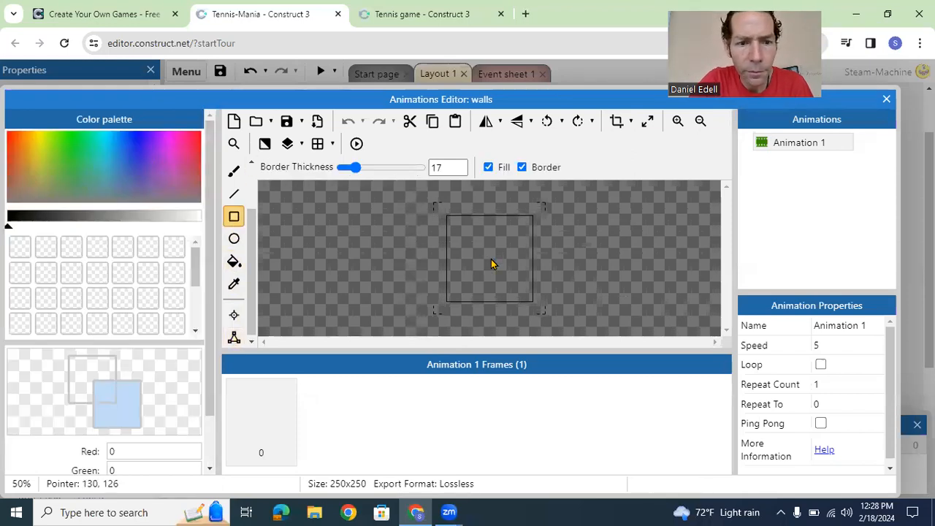
pyautogui.click(233, 262)
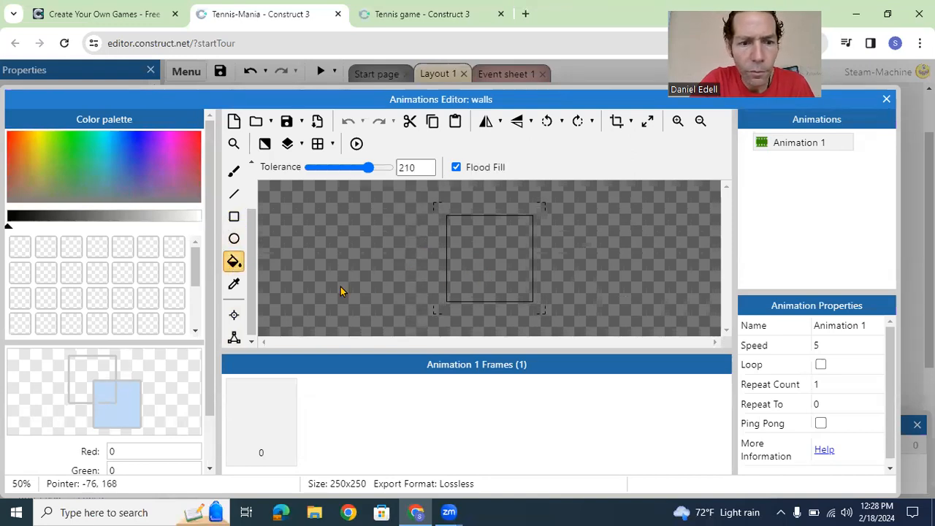
pyautogui.click(82, 373)
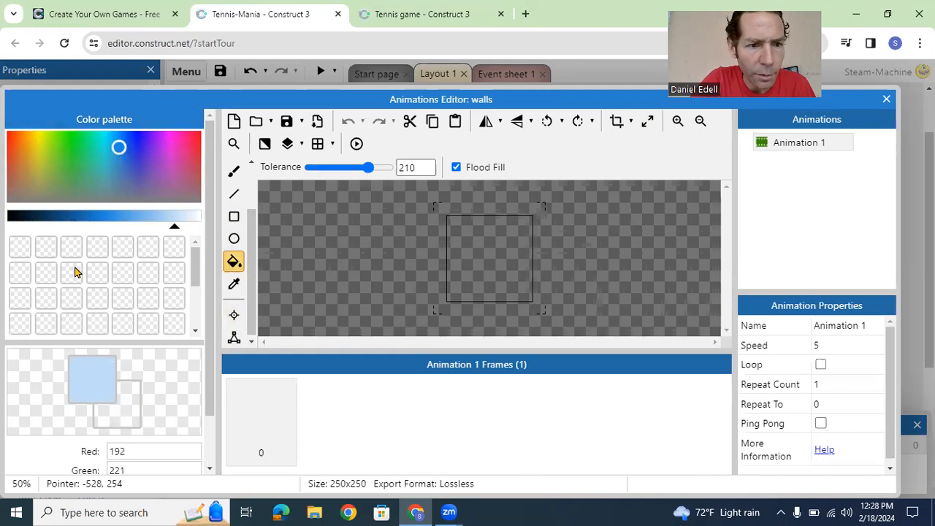
pyautogui.click(173, 227)
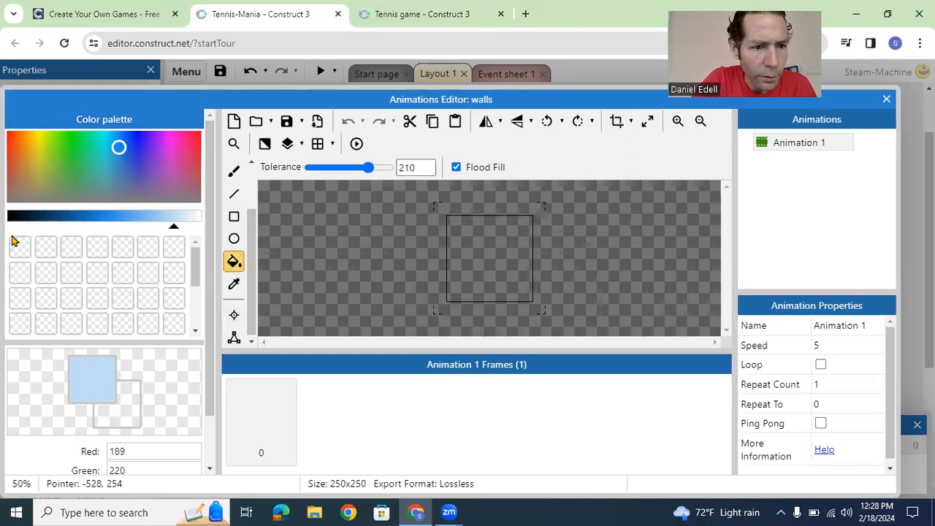
pyautogui.click(13, 224)
pyautogui.click(511, 274)
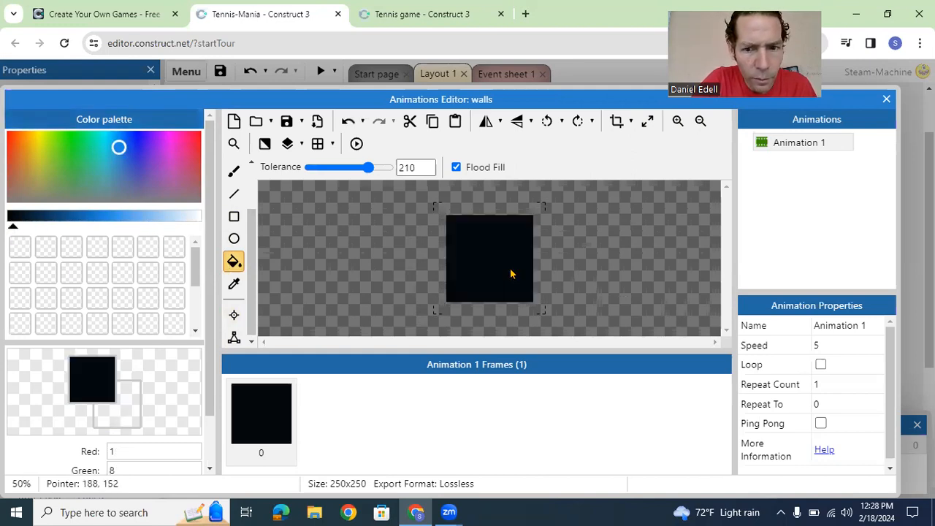
# Step: Examine the walls image's origin and collision polygon, and close the animations editor
pyautogui.click(234, 314)
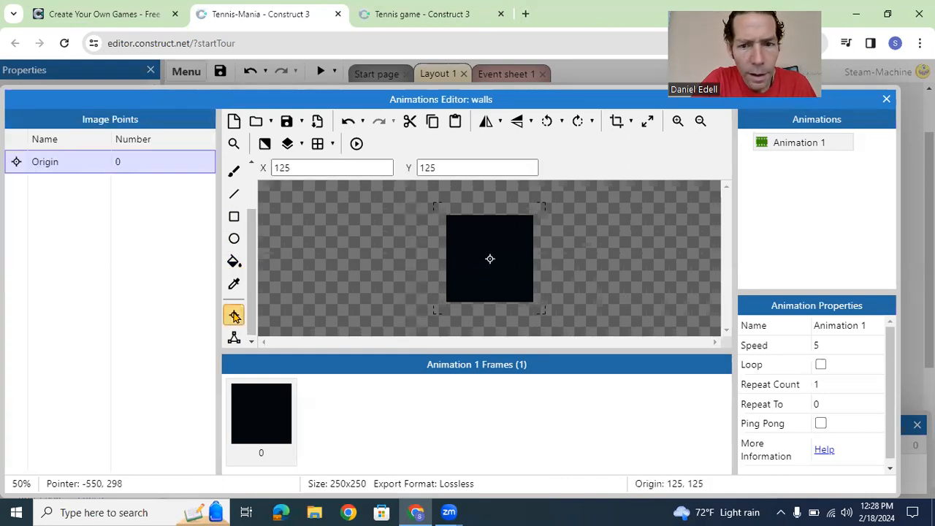
pyautogui.click(233, 336)
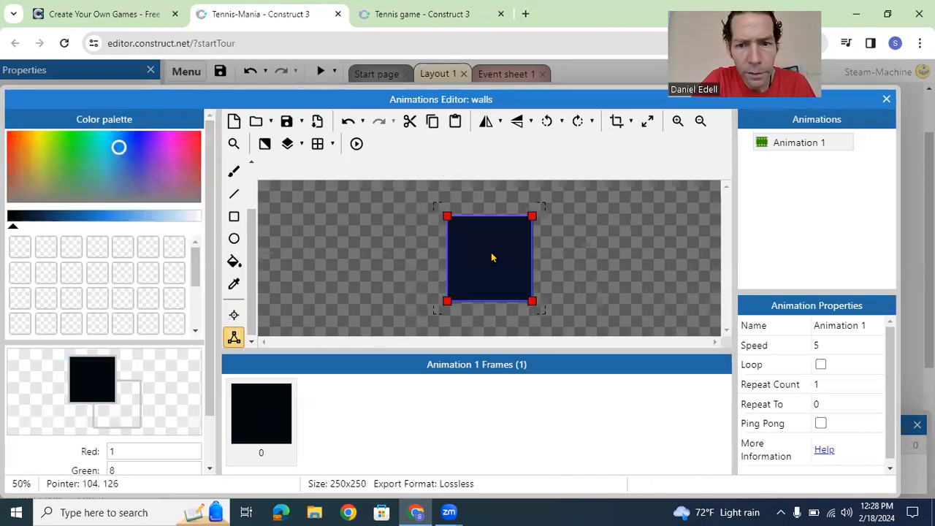
pyautogui.click(888, 99)
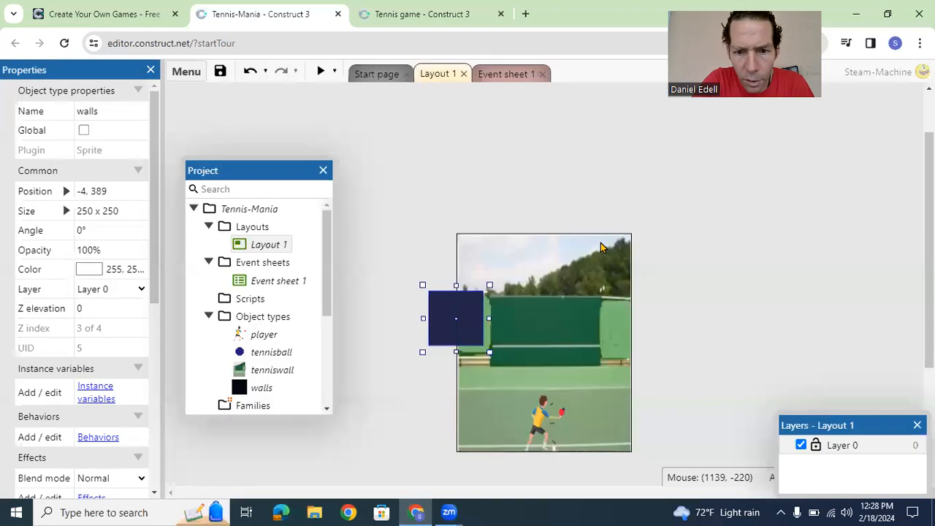
# Step: Resize the walls sprite to 36 x 1012 along the court's left edge and place a copy on its right edge at 803, 501
pyautogui.moveTo(457, 285); pyautogui.dragTo(456, 228)
pyautogui.moveTo(488, 292); pyautogui.dragTo(442, 290)
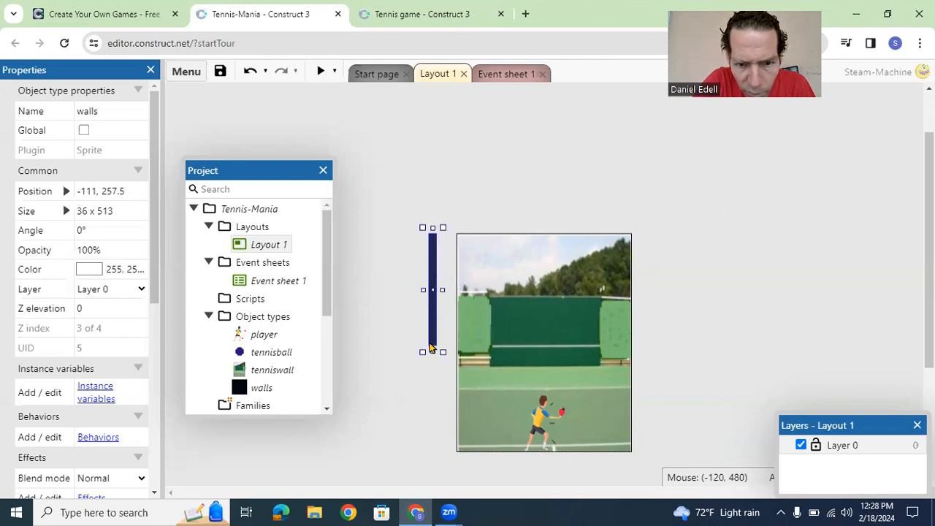
pyautogui.moveTo(433, 375); pyautogui.dragTo(438, 462)
pyautogui.moveTo(431, 299); pyautogui.dragTo(632, 318)
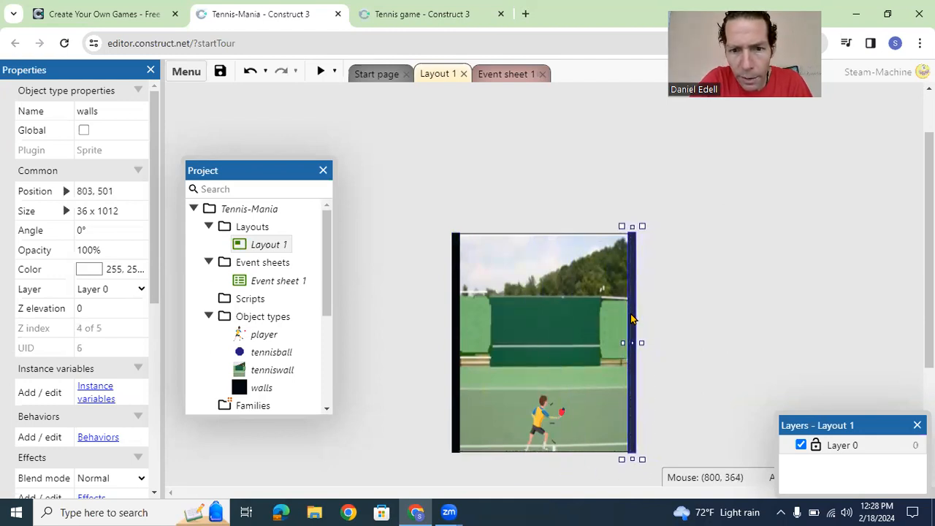
pyautogui.click(675, 334)
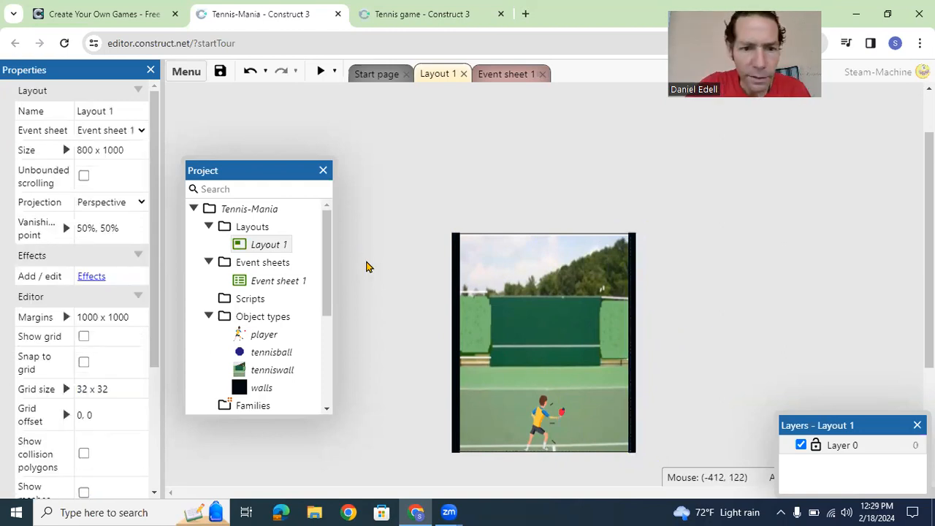
# Step: Insert a Text object named score on the green tennis wall, sized 200 x 78 at 332, 335
pyautogui.rightClick(268, 315)
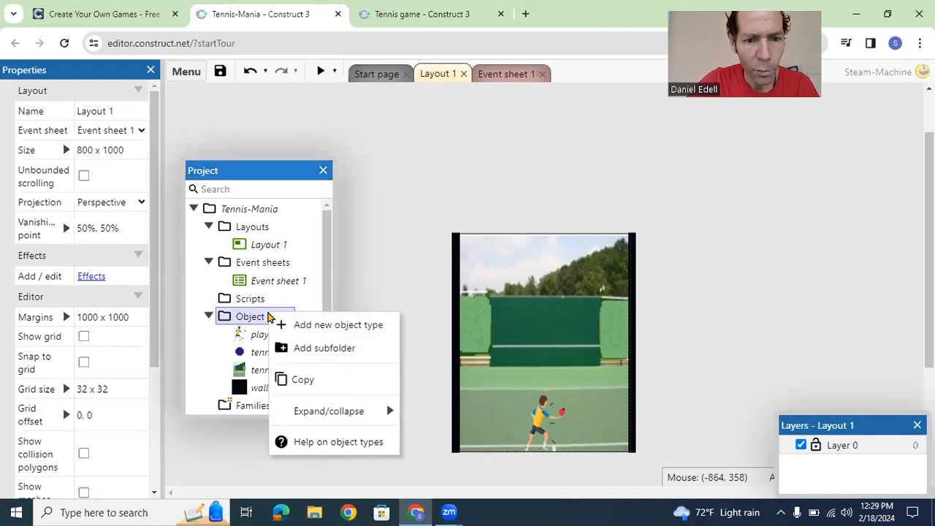
pyautogui.click(299, 325)
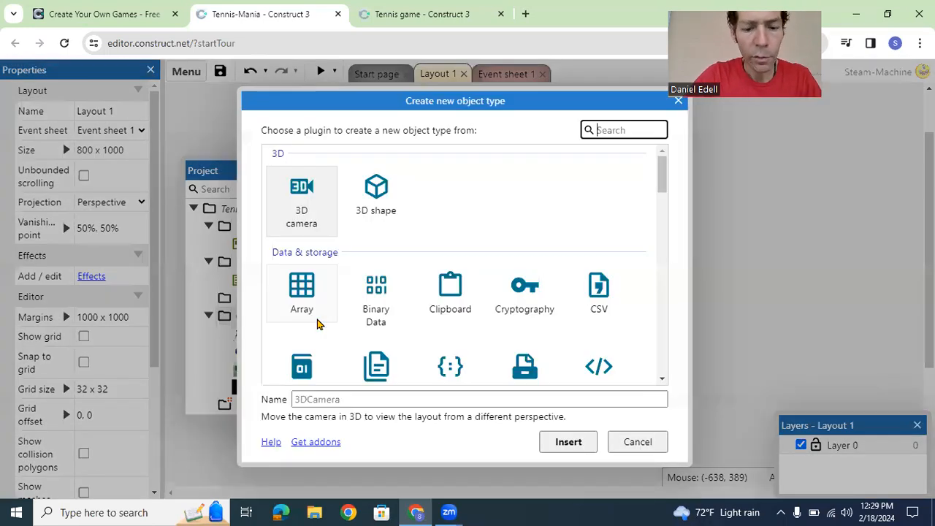
pyautogui.write('text')
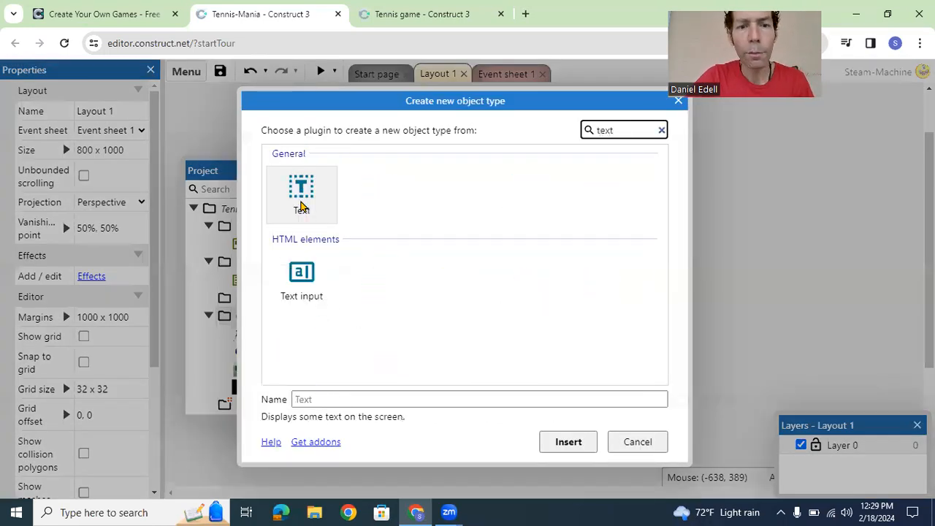
pyautogui.click(301, 207)
pyautogui.click(331, 399)
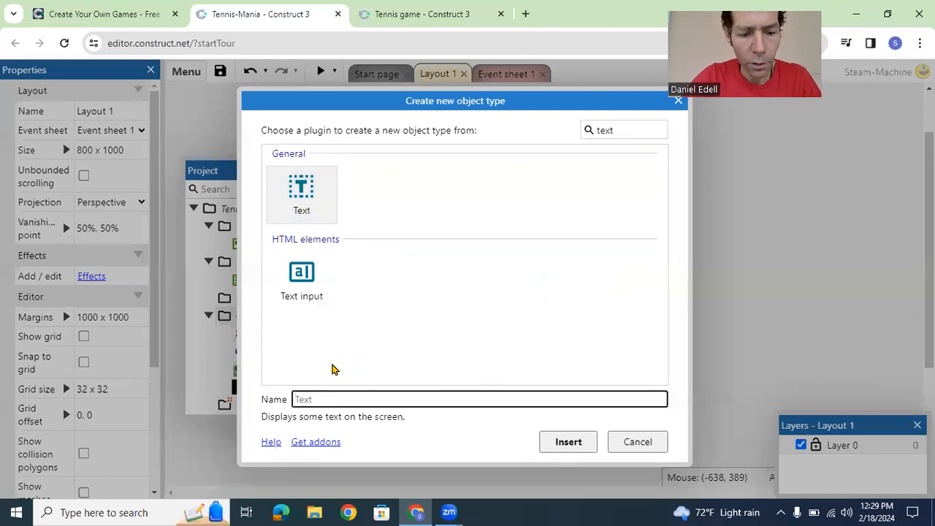
pyautogui.write('score')
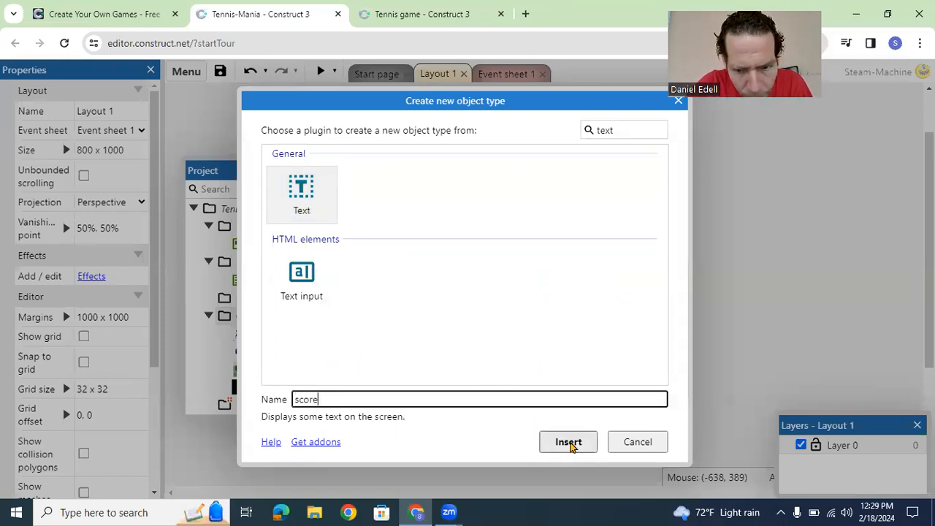
pyautogui.click(570, 442)
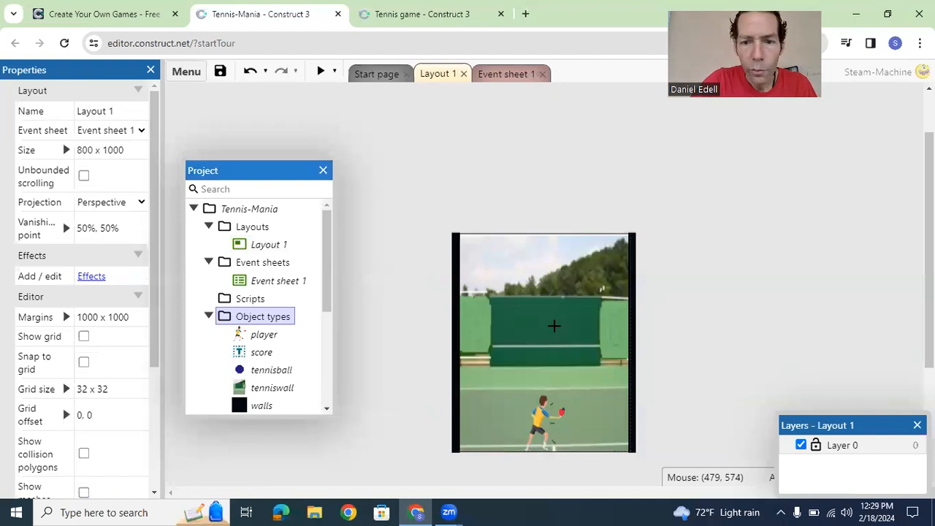
pyautogui.click(548, 318)
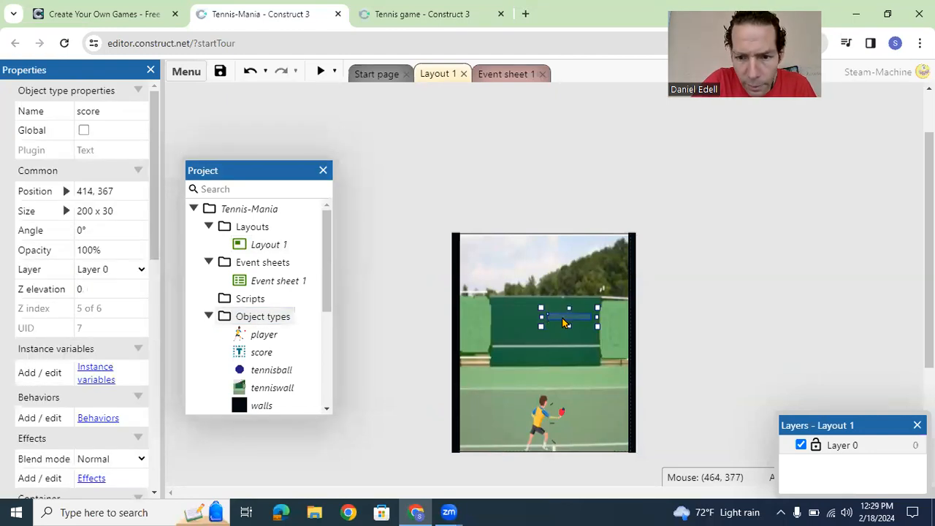
pyautogui.moveTo(556, 322)
pyautogui.mouseDown()
pyautogui.moveTo(549, 301)
pyautogui.moveTo(550, 329)
pyautogui.mouseUp()
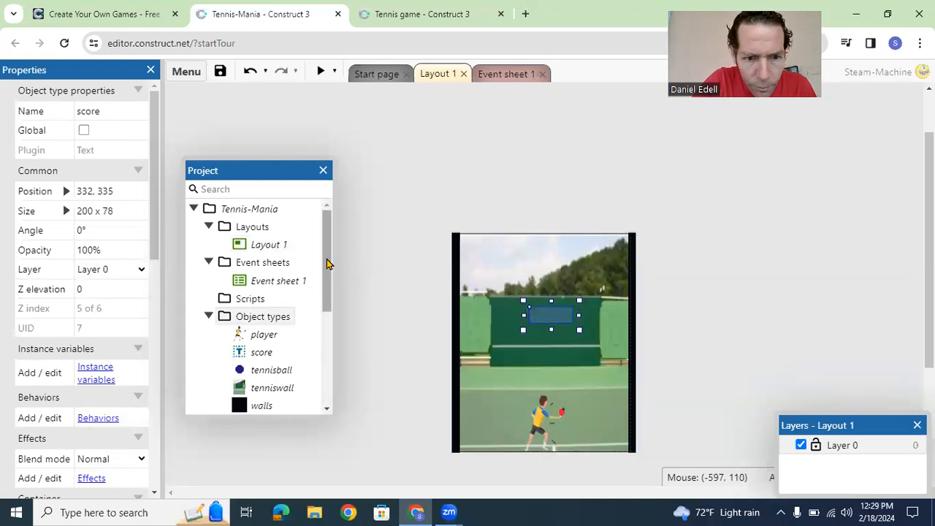
# Step: Set the score text's font size to 32 and its horizontal and vertical alignment to Center
pyautogui.click(257, 354)
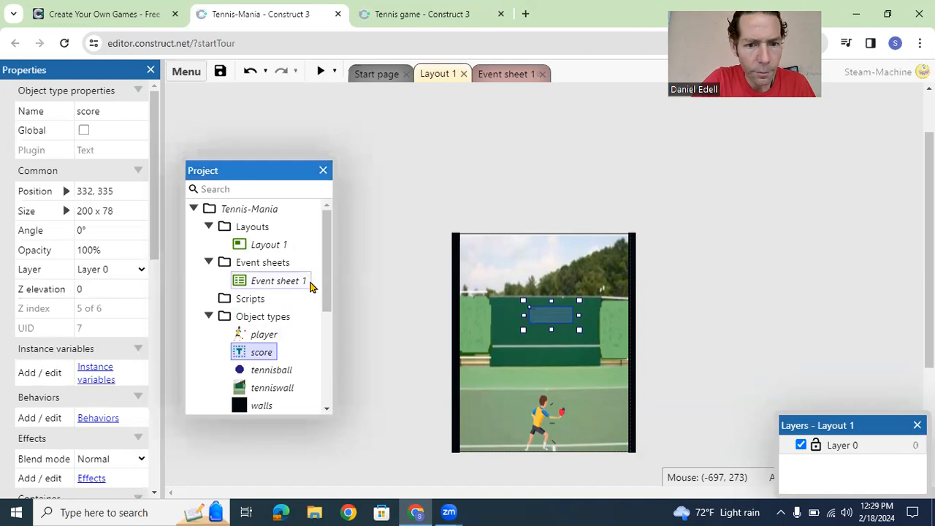
pyautogui.moveTo(157, 232); pyautogui.dragTo(156, 392)
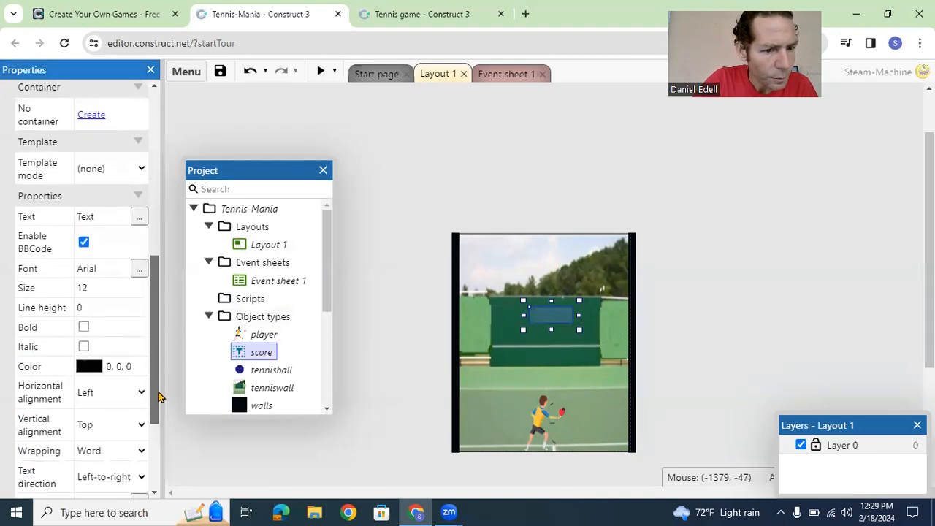
pyautogui.click(141, 280)
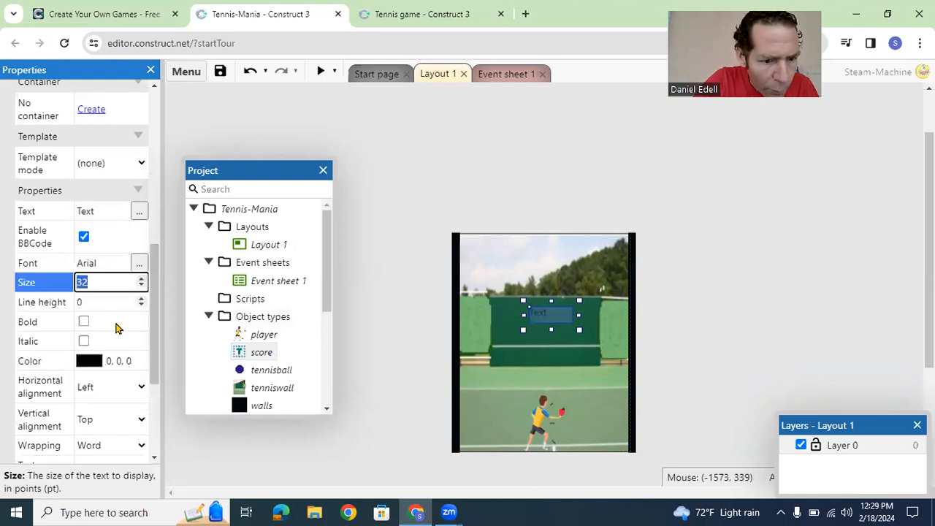
pyautogui.click(139, 388)
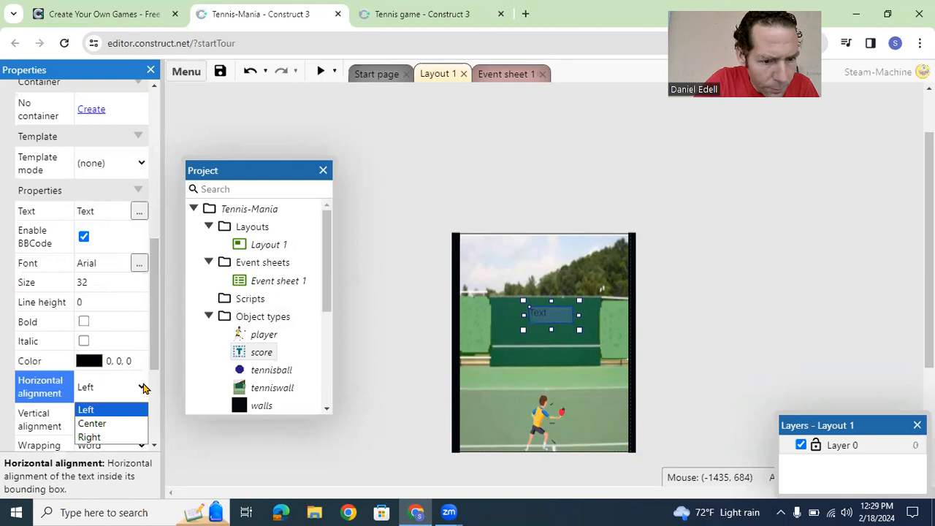
pyautogui.click(119, 421)
pyautogui.click(121, 423)
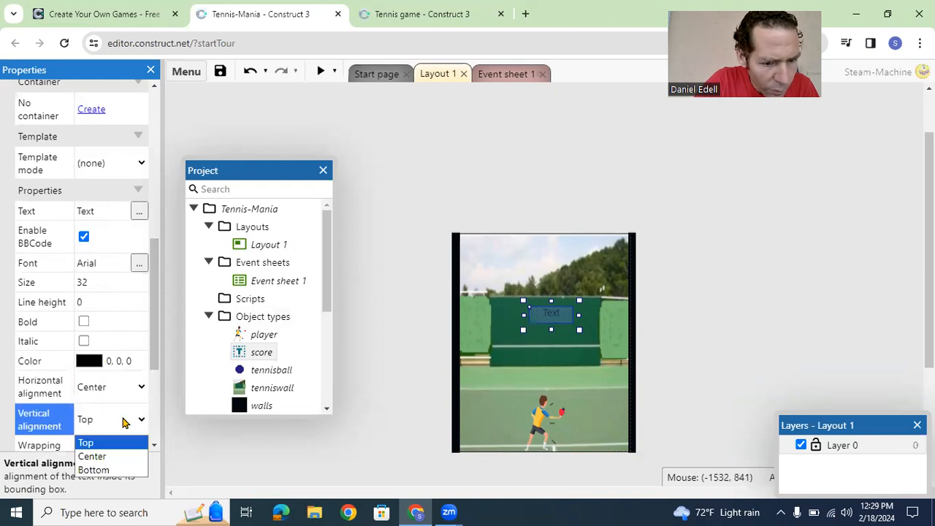
pyautogui.click(123, 453)
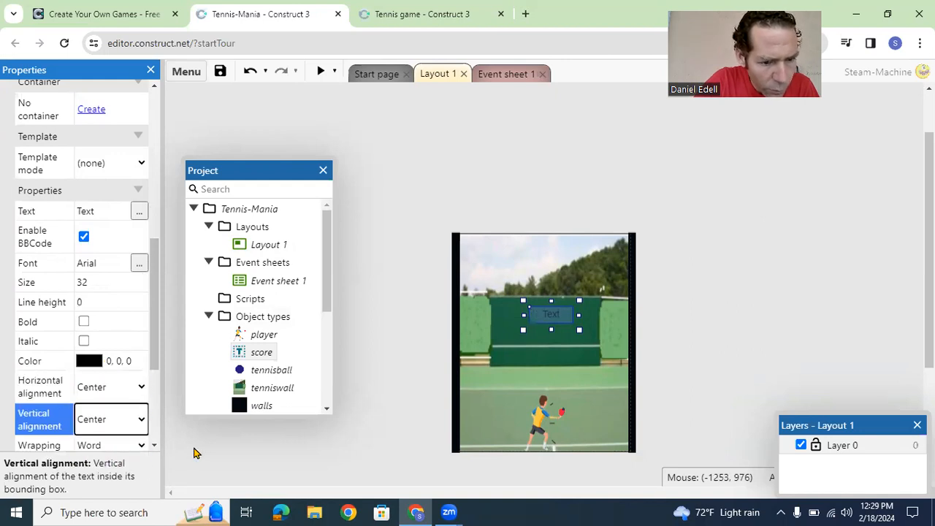
pyautogui.click(282, 455)
# Step: Change the score object's text to 0
pyautogui.click(553, 316)
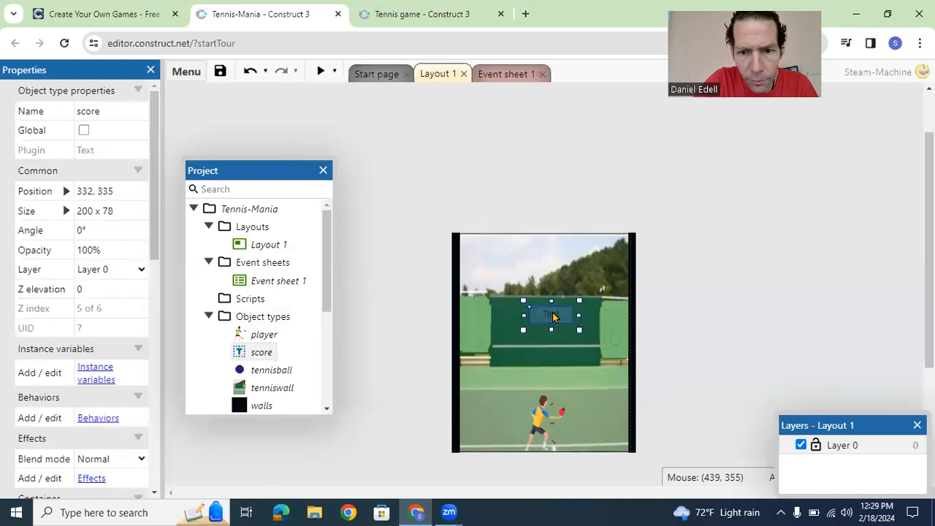
pyautogui.doubleClick(553, 316)
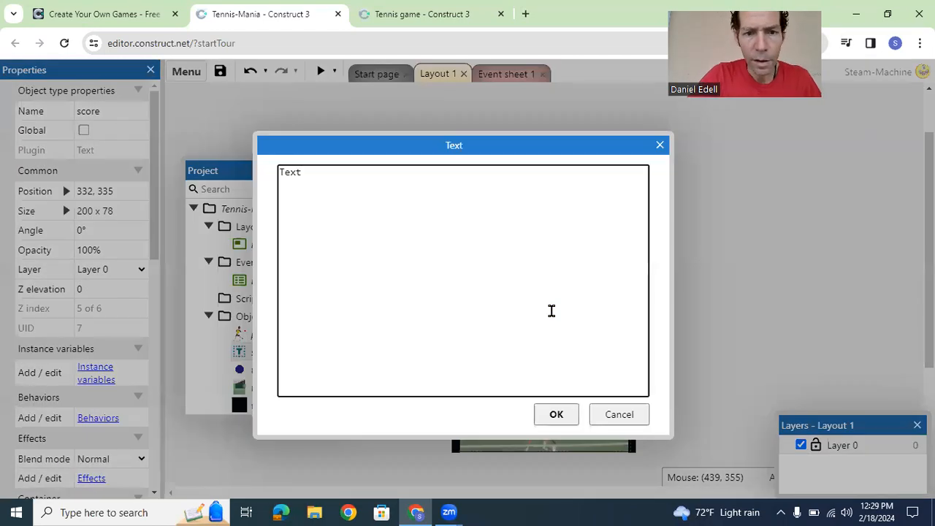
pyautogui.write('0')
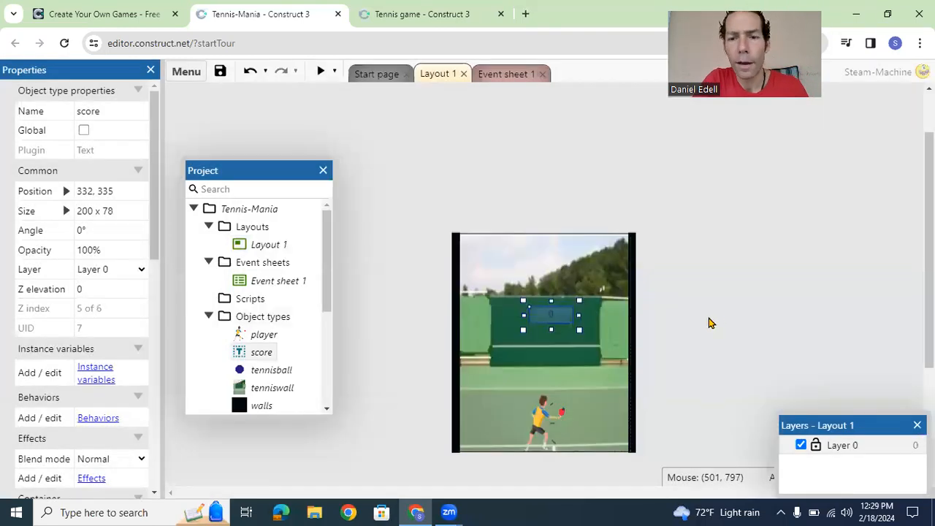
pyautogui.click(716, 317)
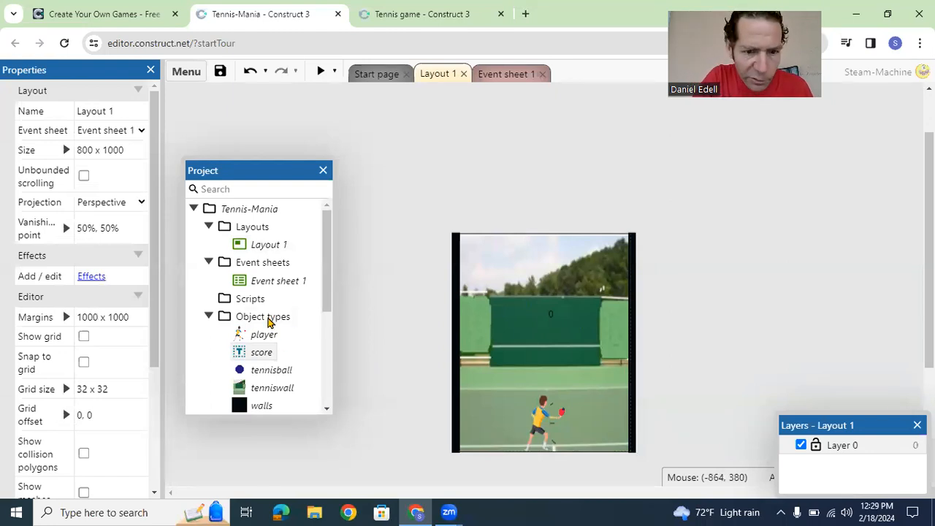
# Step: Add a Keyboard object to the project's object types
pyautogui.rightClick(268, 318)
pyautogui.click(318, 329)
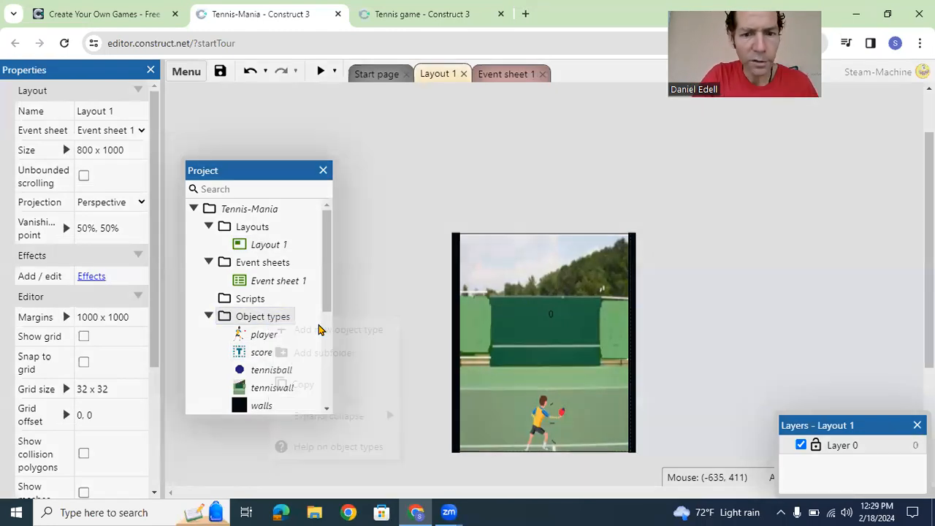
pyautogui.write('keyb')
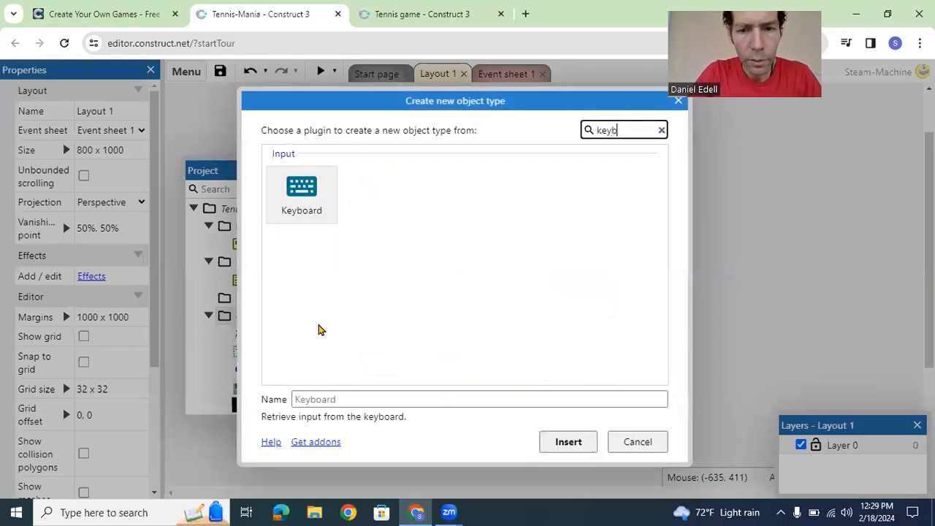
pyautogui.click(564, 441)
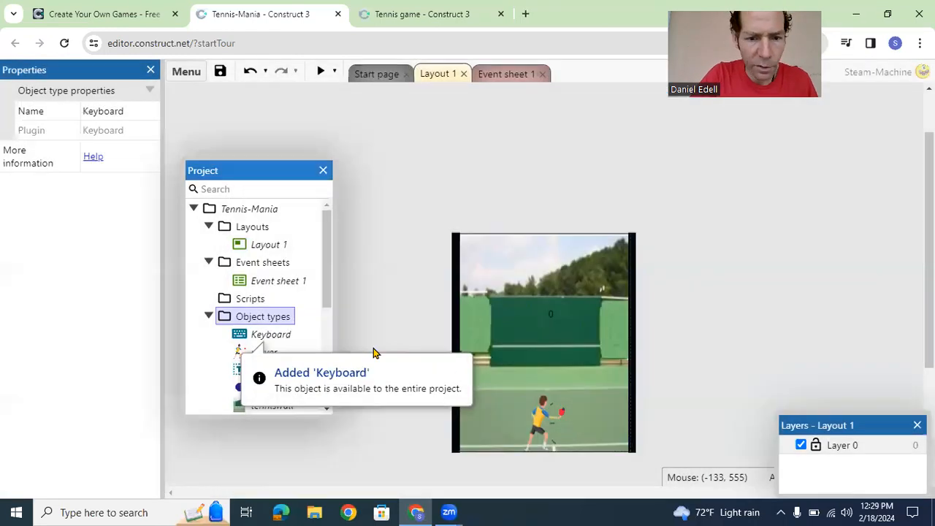
# Step: Add an Audio object to the project's object types
pyautogui.rightClick(263, 319)
pyautogui.click(285, 328)
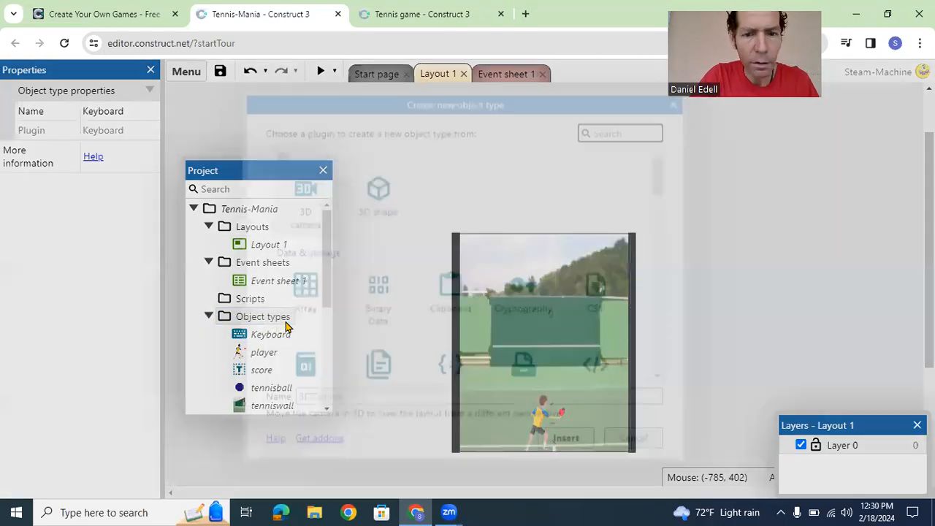
pyautogui.write('audio')
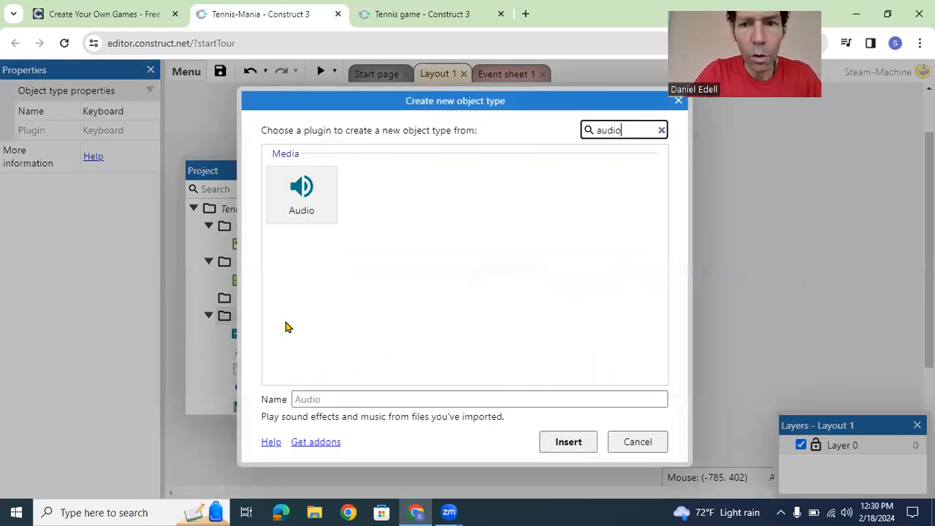
pyautogui.click(299, 200)
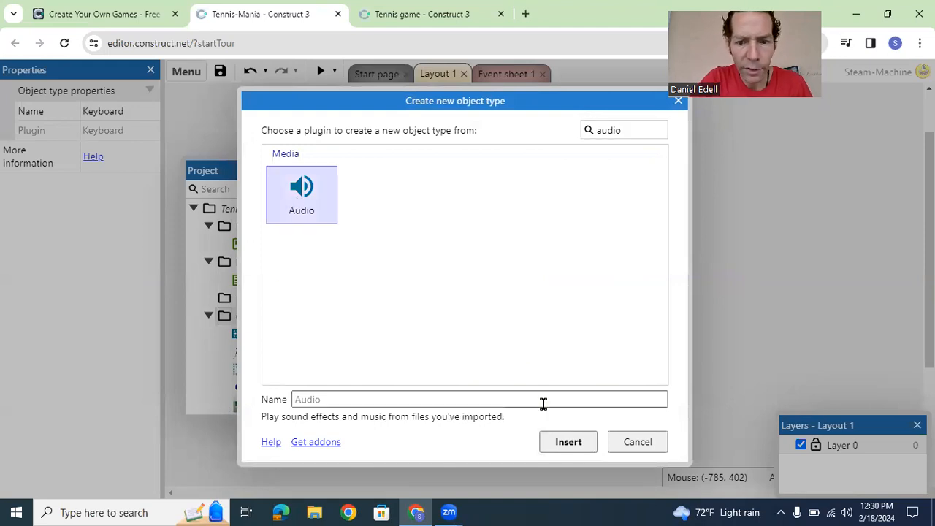
pyautogui.click(568, 442)
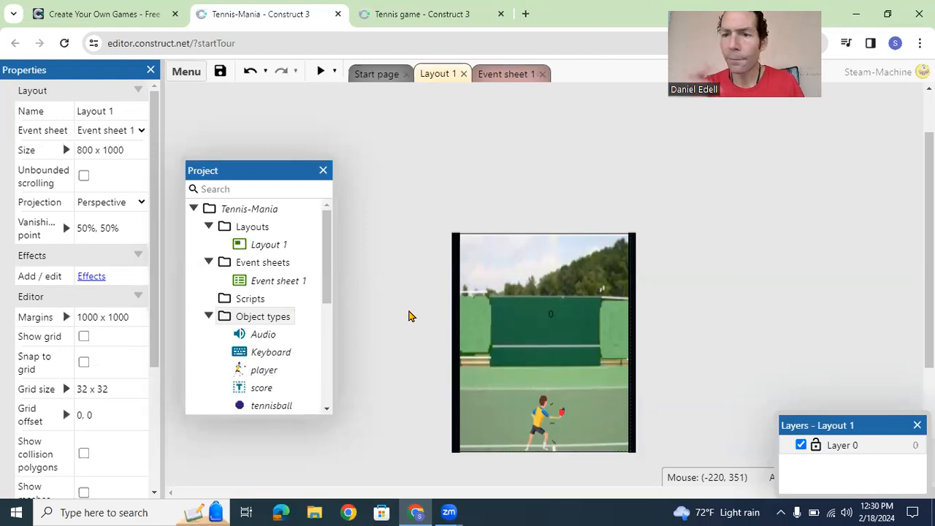
# Step: Add the Physics behavior to the tennisball sprite
pyautogui.moveTo(328, 270); pyautogui.dragTo(328, 302)
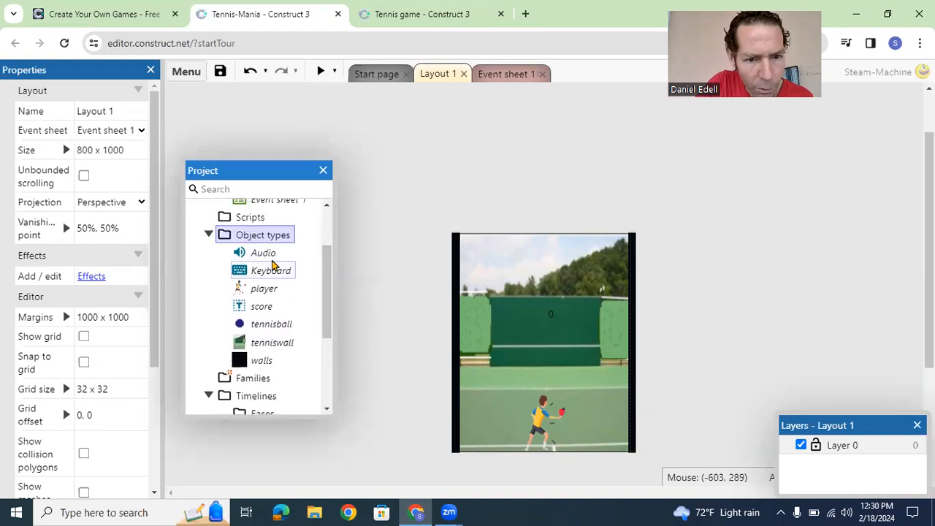
pyautogui.click(264, 288)
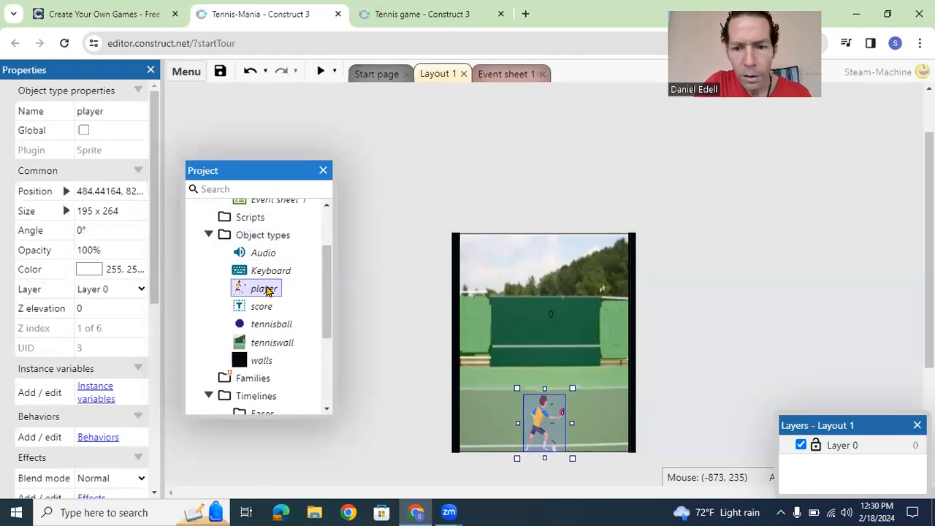
pyautogui.click(267, 328)
pyautogui.rightClick(268, 332)
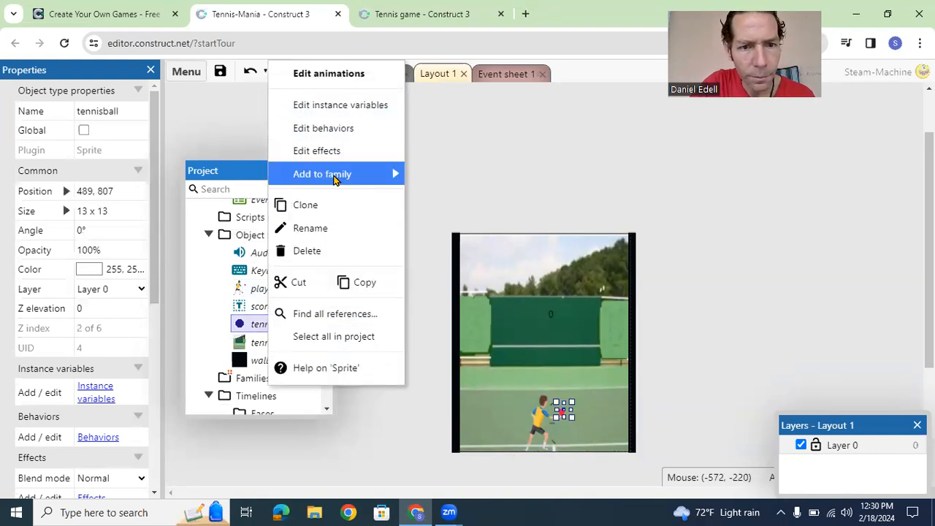
pyautogui.click(339, 130)
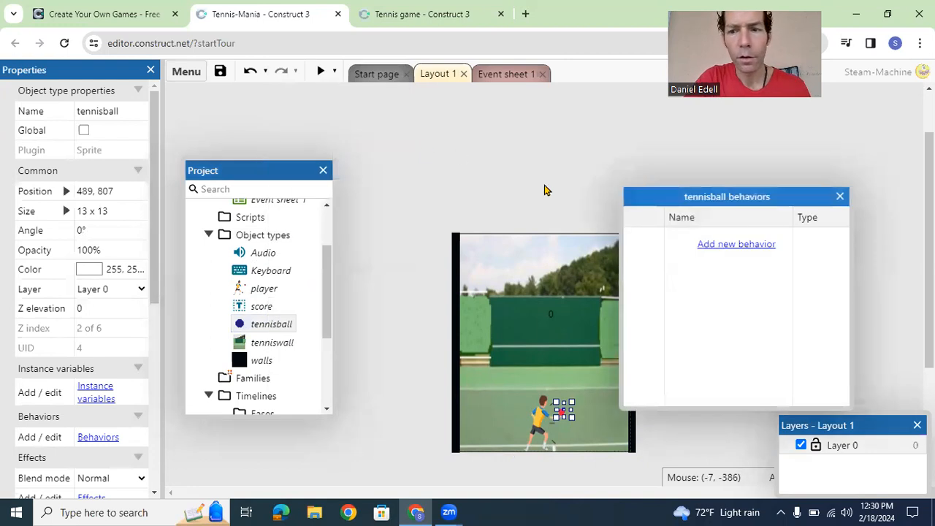
pyautogui.click(703, 247)
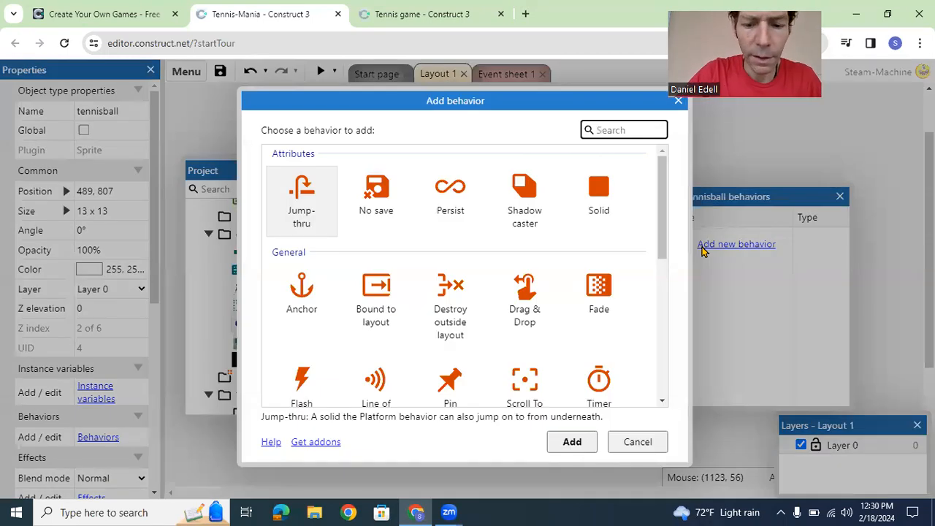
pyautogui.write('physi s')
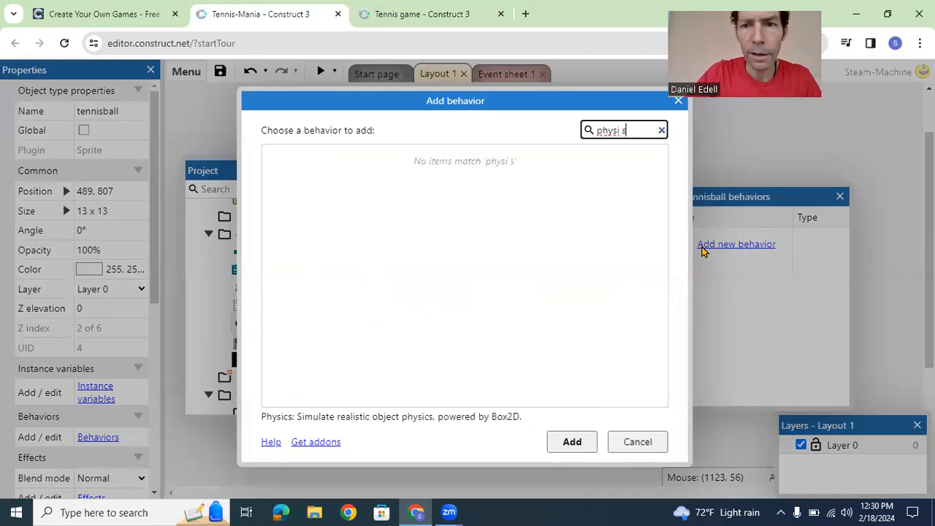
pyautogui.press('BackSpace')
pyautogui.press('BackSpace')
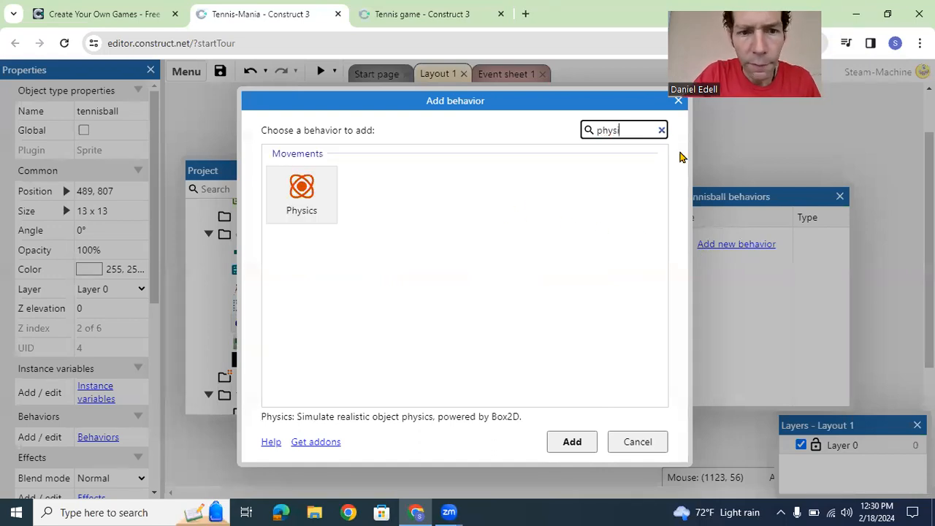
pyautogui.doubleClick(302, 208)
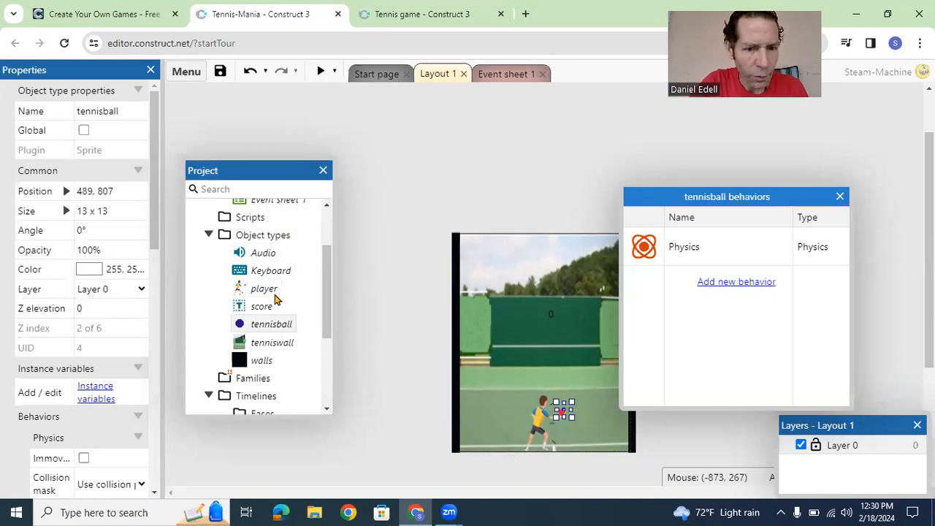
# Step: Set the tennisball's Physics density to 3, enable Bullet, and close the tennisball behaviors window
pyautogui.click(271, 343)
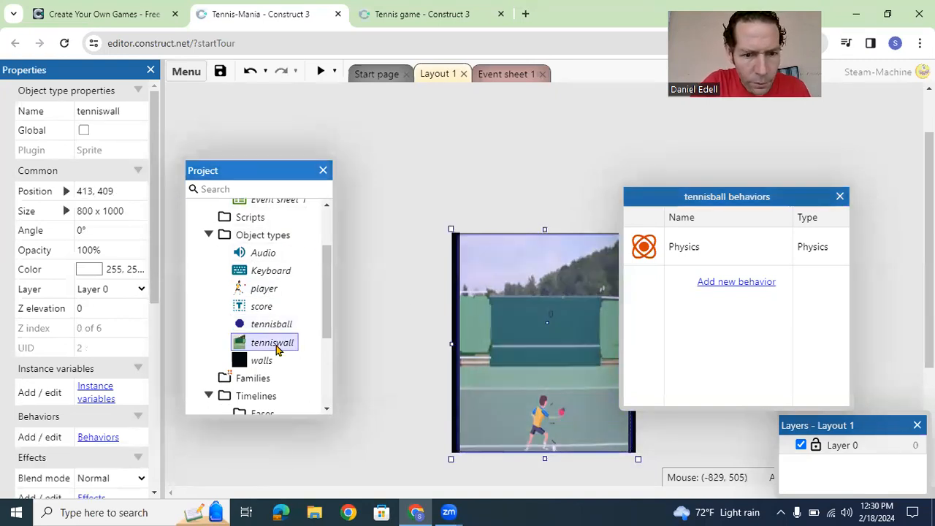
pyautogui.click(272, 325)
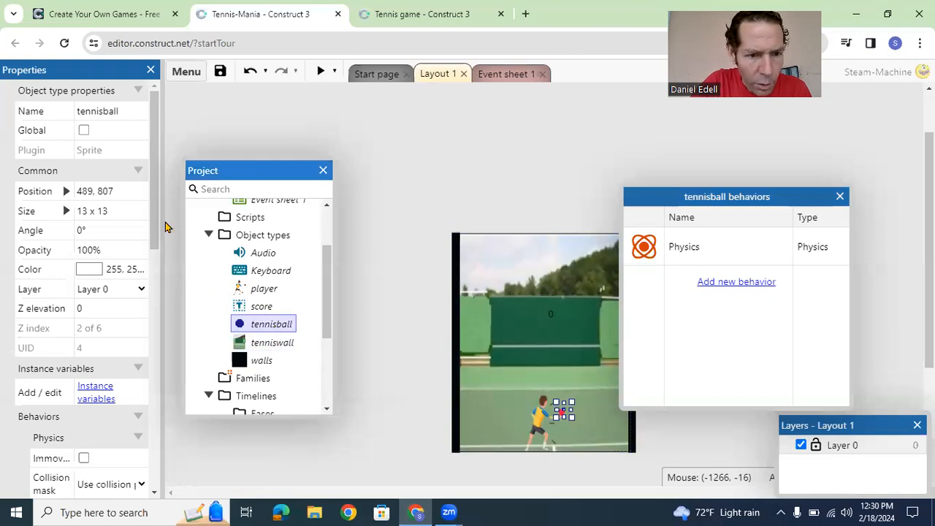
pyautogui.moveTo(157, 223); pyautogui.dragTo(156, 330)
pyautogui.click(96, 264)
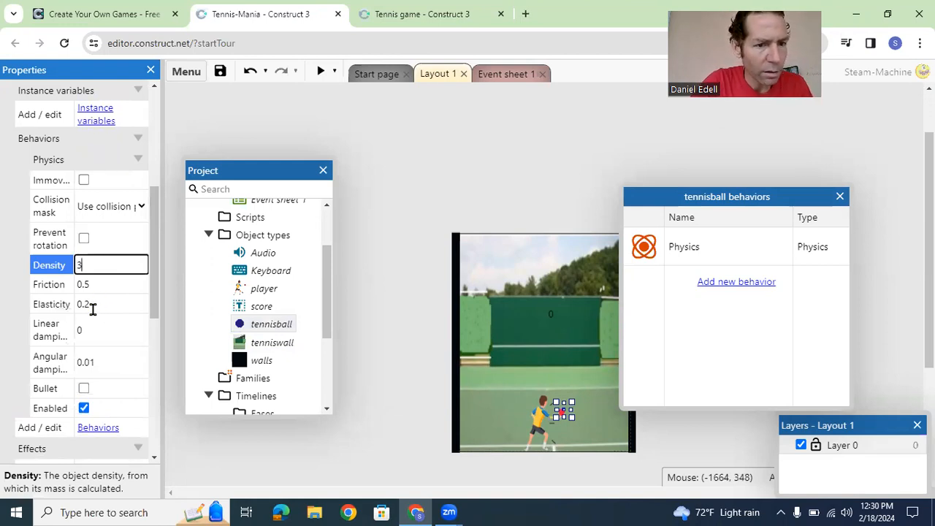
pyautogui.click(84, 391)
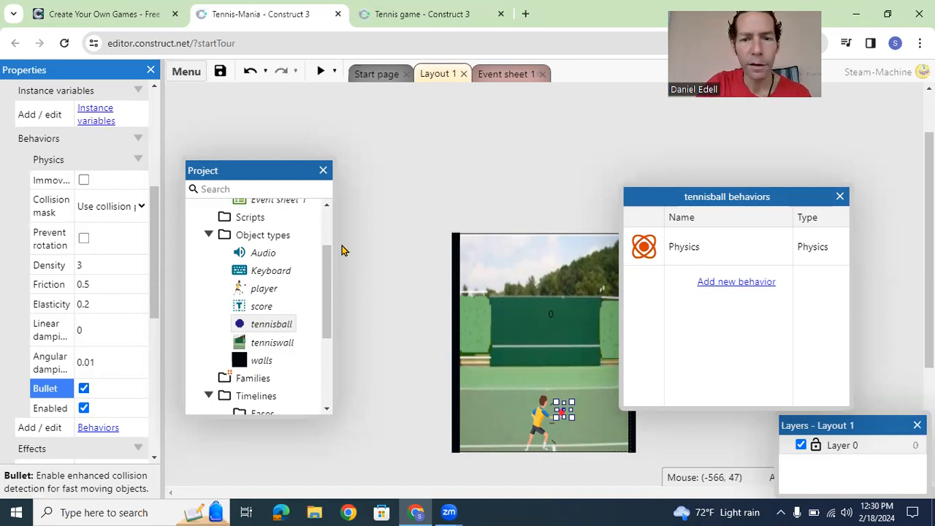
pyautogui.moveTo(721, 199); pyautogui.dragTo(744, 166)
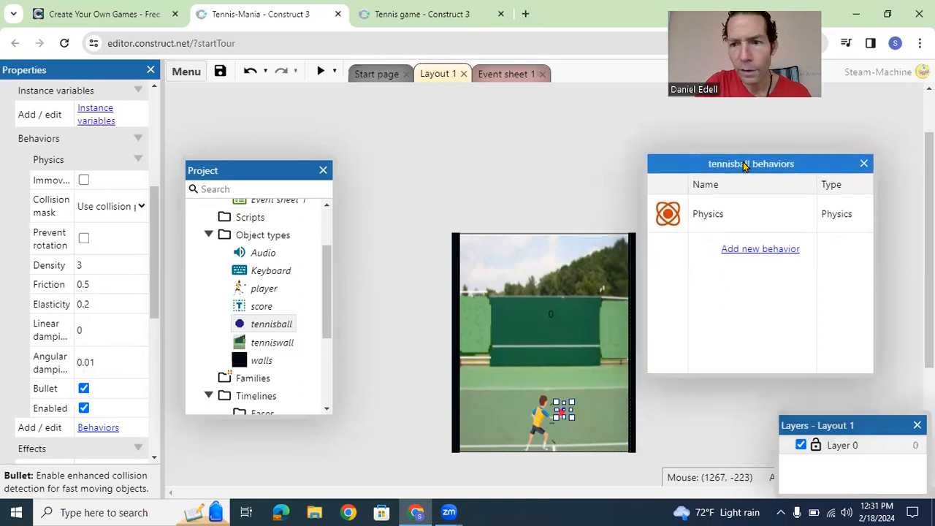
pyautogui.click(863, 164)
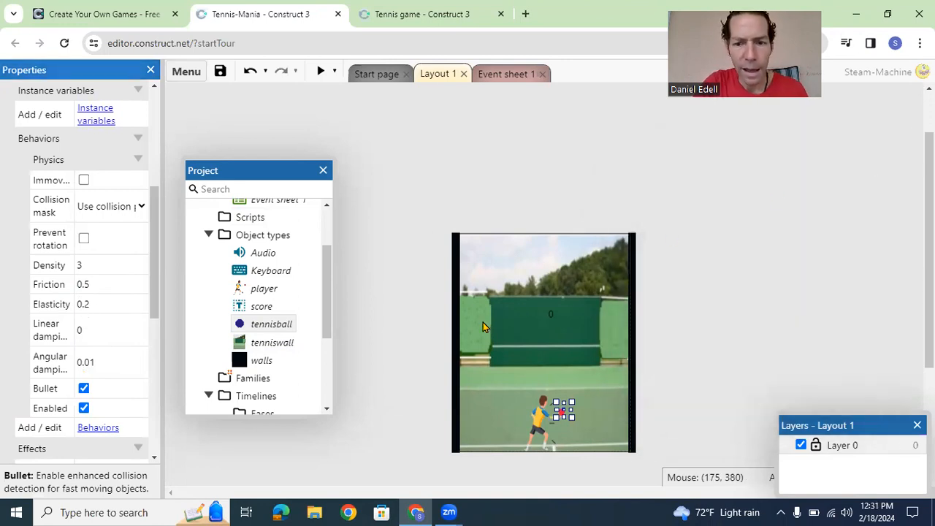
# Step: Add the Physics behavior to the tenniswall sprite in the layout
pyautogui.click(543, 327)
pyautogui.click(524, 347)
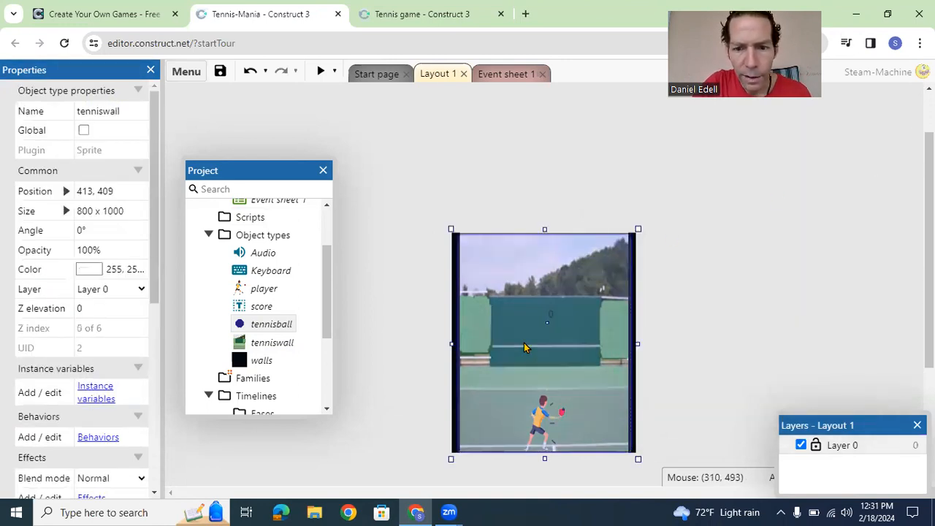
pyautogui.rightClick(524, 344)
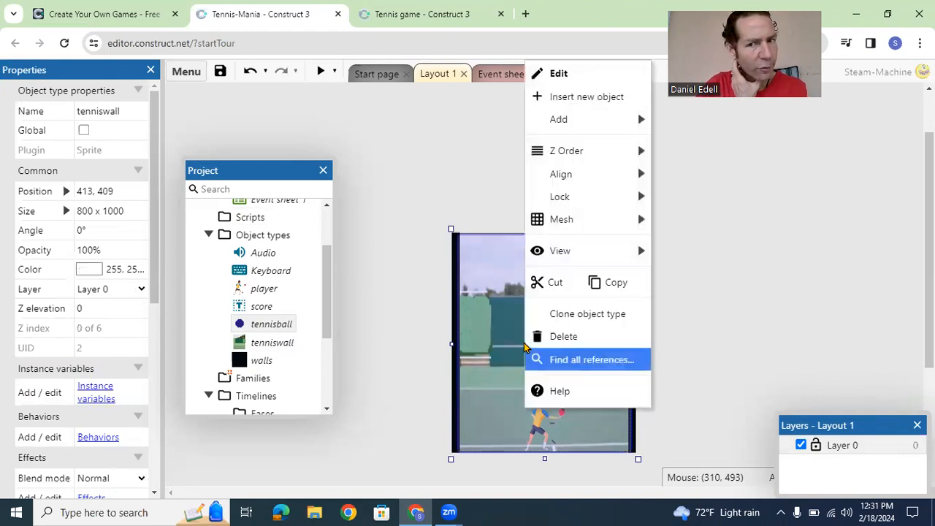
pyautogui.moveTo(588, 119)
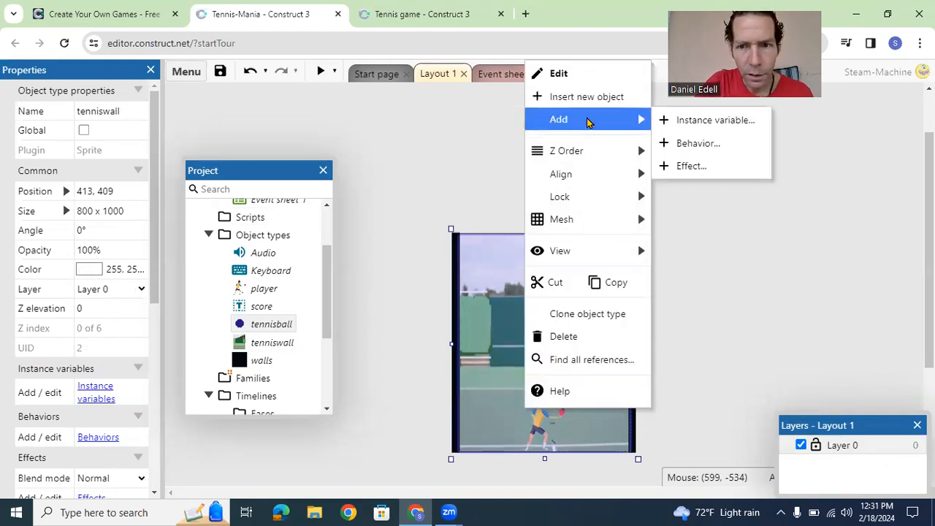
pyautogui.click(706, 142)
pyautogui.write('physi s')
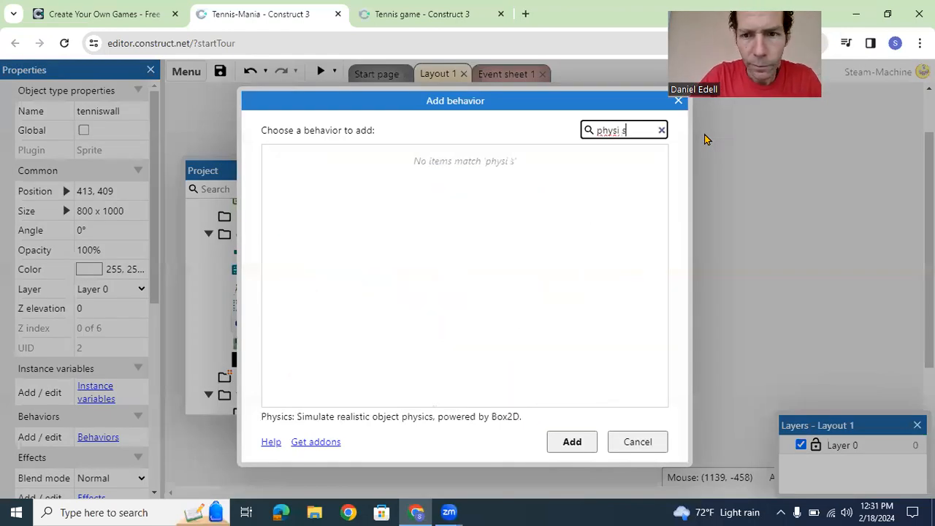
pyautogui.press('BackSpace')
pyautogui.press('BackSpace')
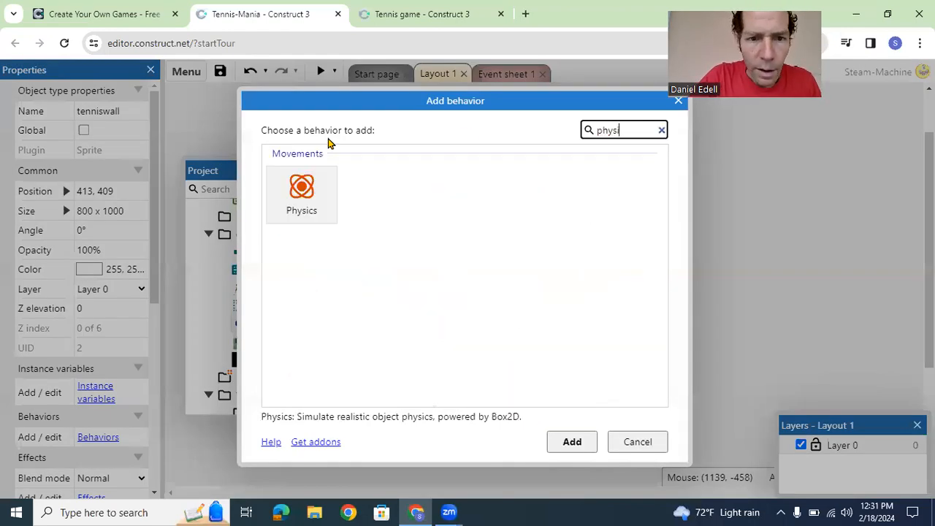
pyautogui.click(308, 193)
pyautogui.click(570, 442)
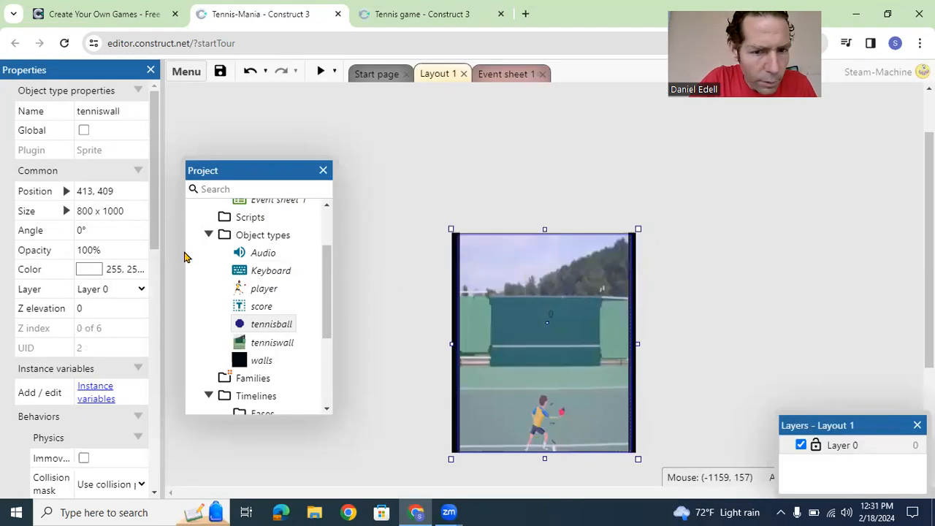
# Step: Add another Physics behavior to the tenniswall sprite from the layout
pyautogui.click(532, 322)
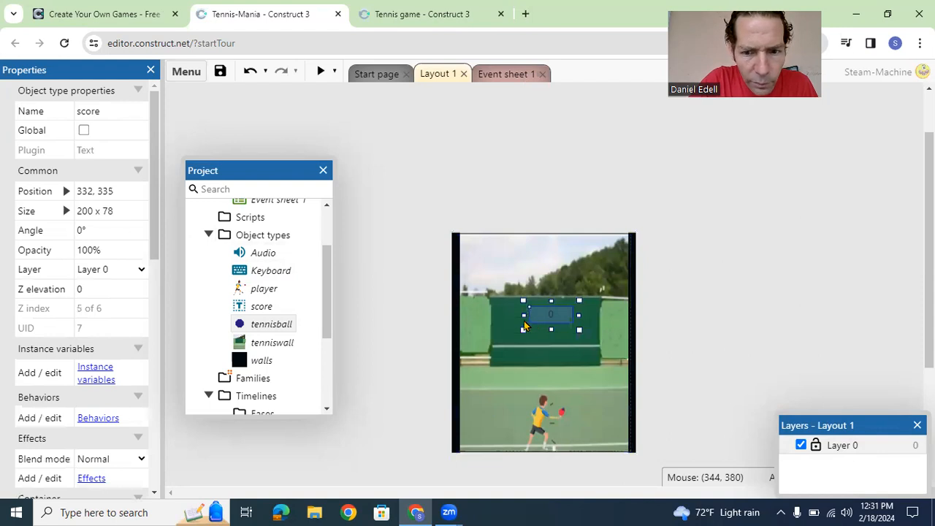
pyautogui.click(502, 345)
pyautogui.rightClick(502, 346)
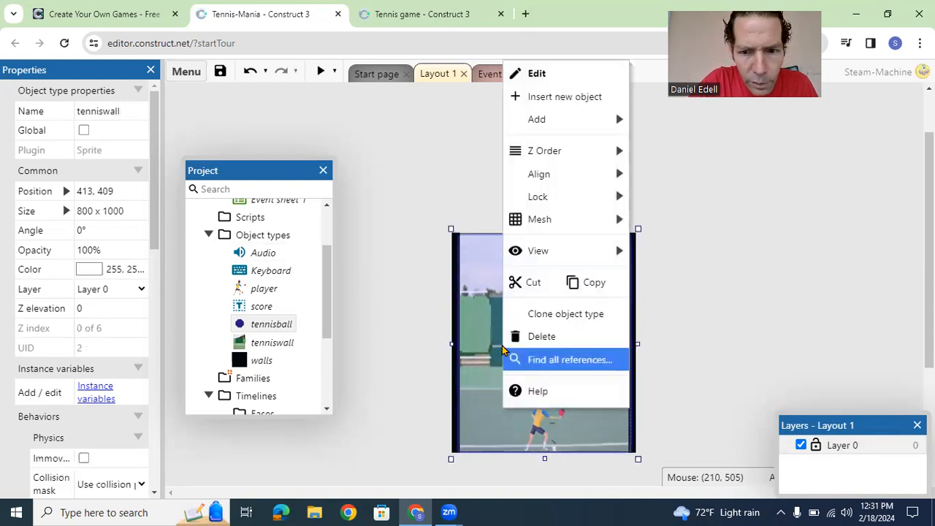
pyautogui.moveTo(562, 122)
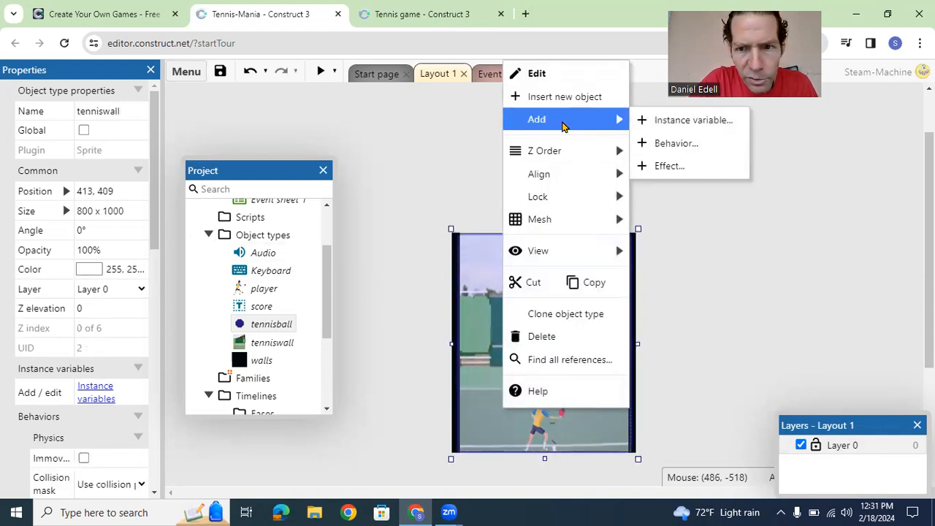
pyautogui.click(675, 145)
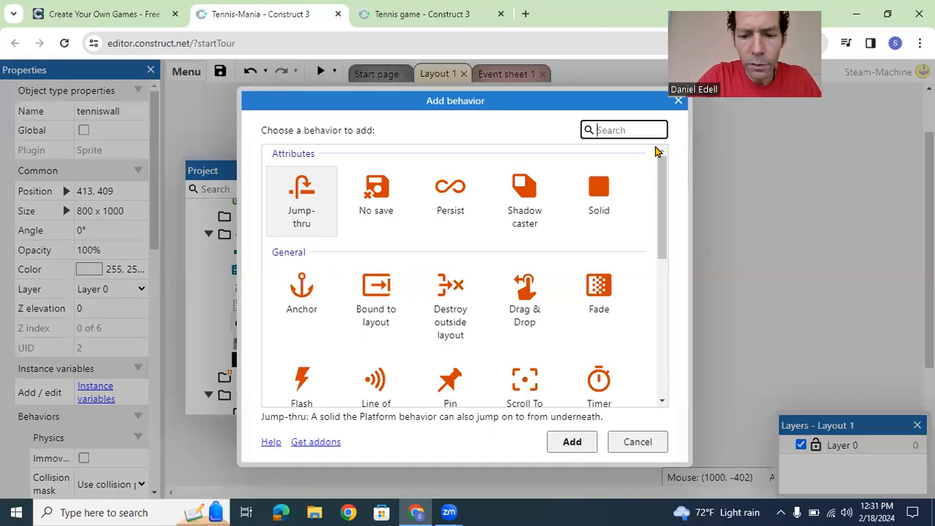
pyautogui.write('phy')
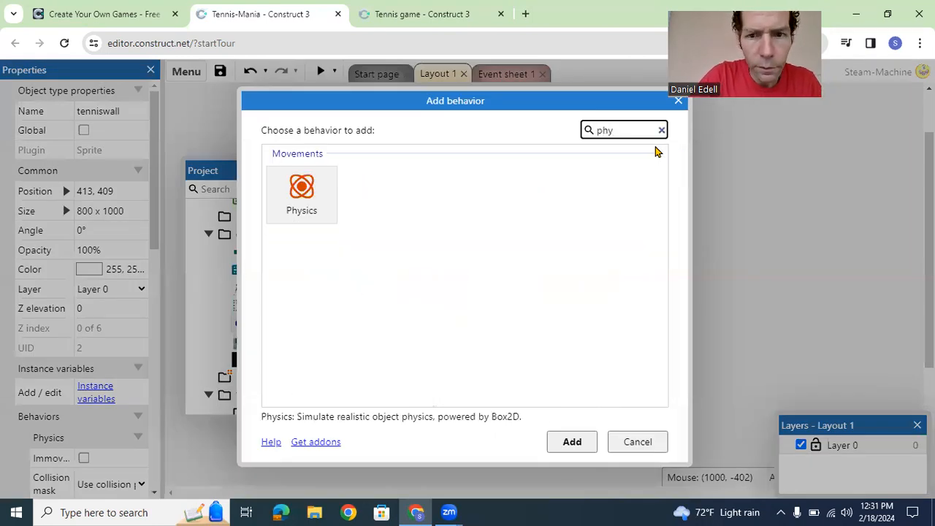
pyautogui.click(310, 184)
pyautogui.click(572, 443)
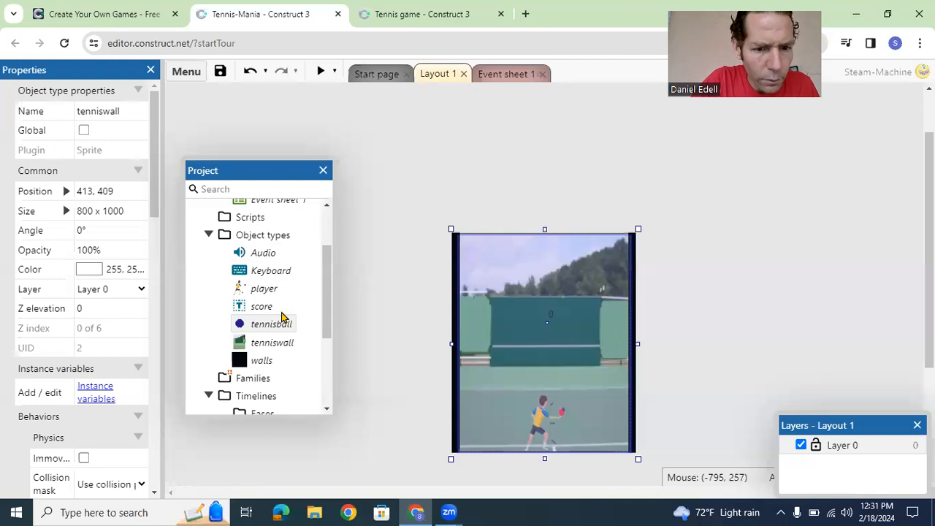
# Step: Delete the duplicate Physics2 behavior from the tenniswall object
pyautogui.click(274, 350)
pyautogui.moveTo(152, 184); pyautogui.dragTo(155, 422)
pyautogui.click(94, 209)
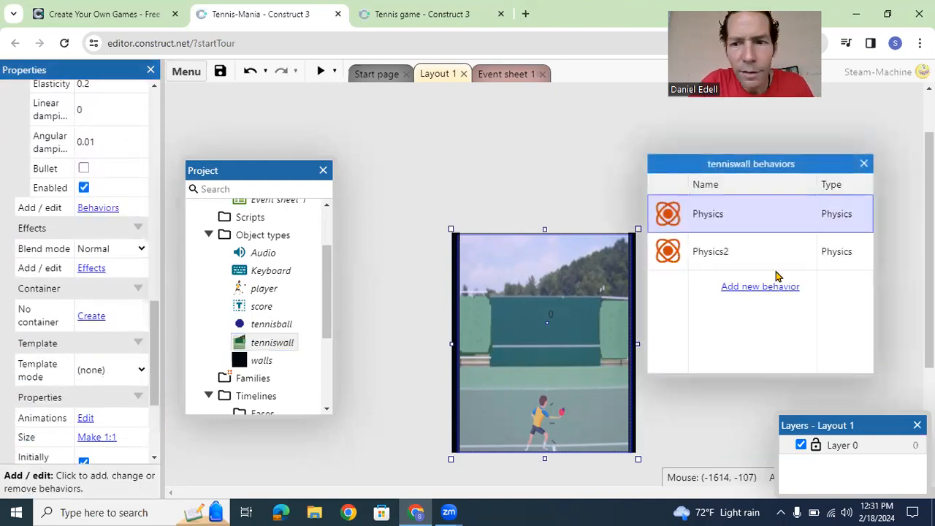
pyautogui.click(757, 253)
pyautogui.rightClick(757, 253)
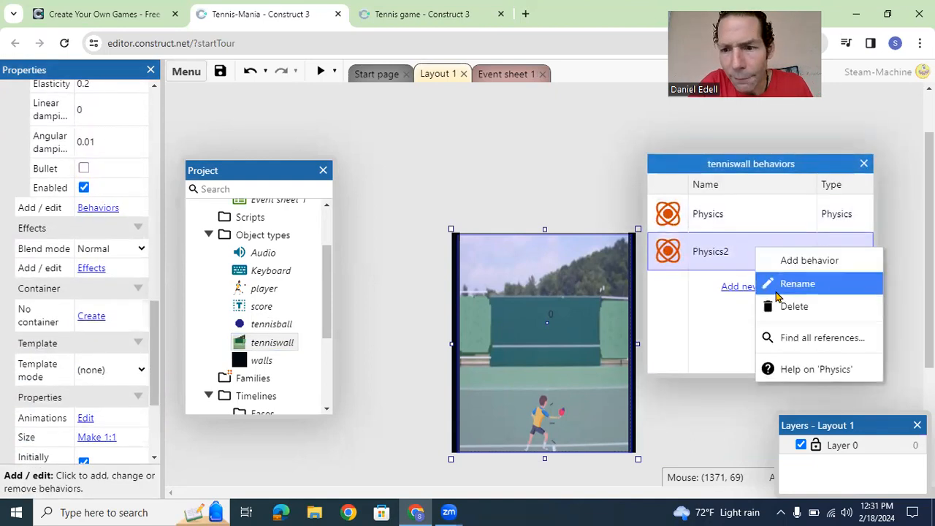
pyautogui.click(780, 306)
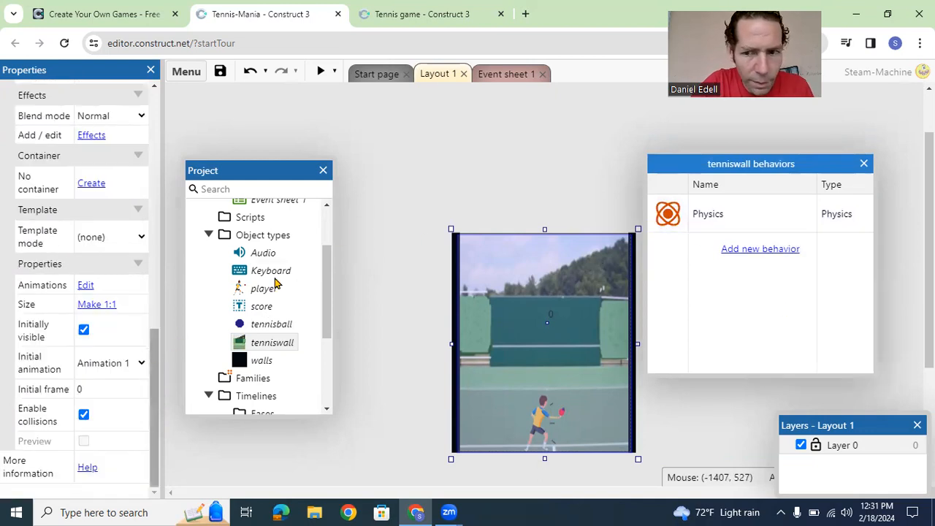
# Step: Make the tenniswall's Physics behavior immovable and close the tenniswall behaviors window
pyautogui.moveTo(150, 351); pyautogui.dragTo(145, 209)
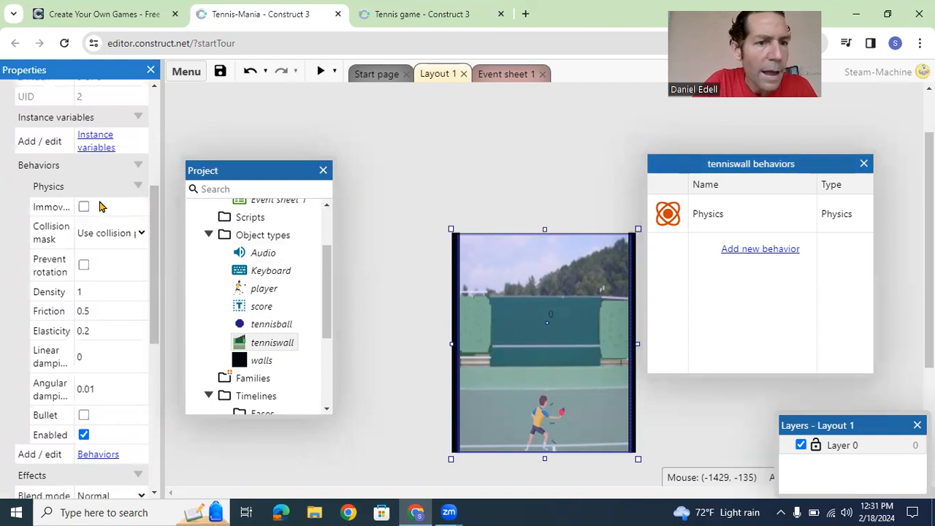
pyautogui.click(84, 209)
pyautogui.click(84, 208)
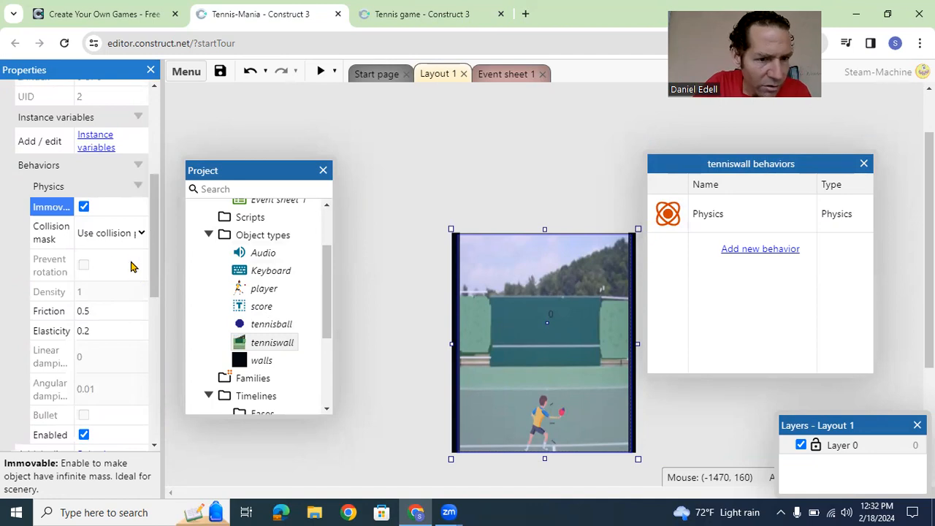
pyautogui.moveTo(153, 269); pyautogui.dragTo(159, 298)
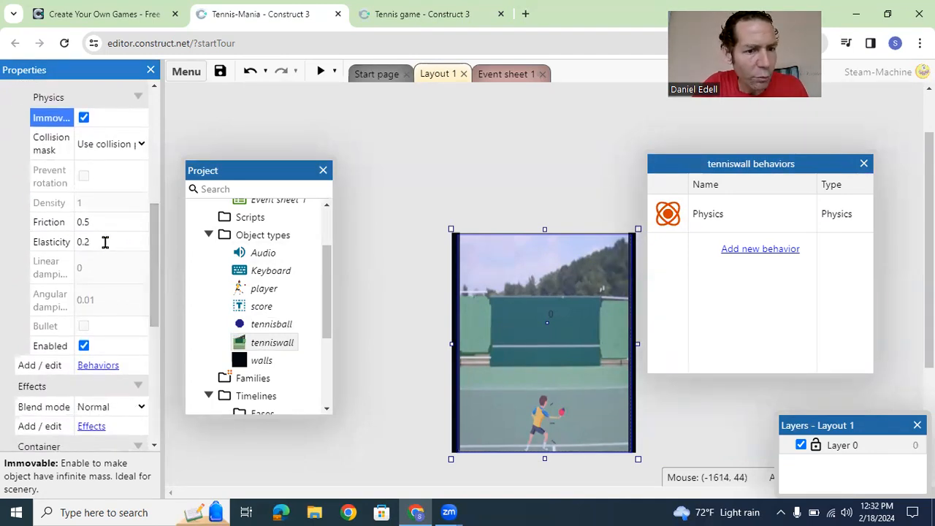
pyautogui.click(520, 139)
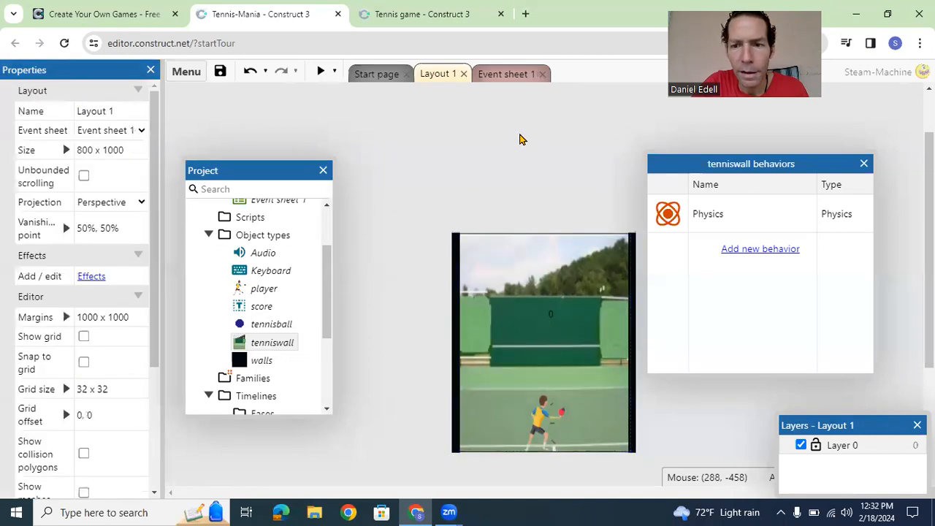
pyautogui.click(864, 164)
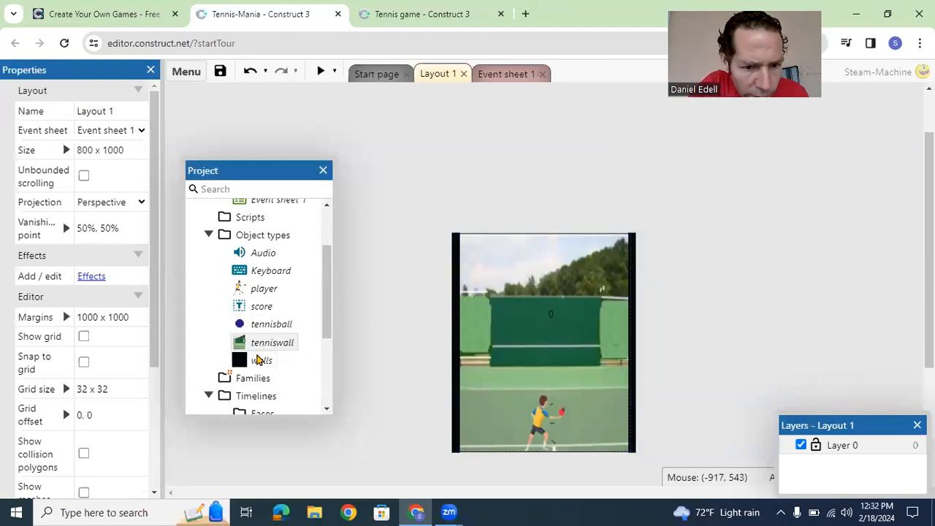
# Step: Add the Physics behavior to the walls object type
pyautogui.click(259, 360)
pyautogui.rightClick(261, 359)
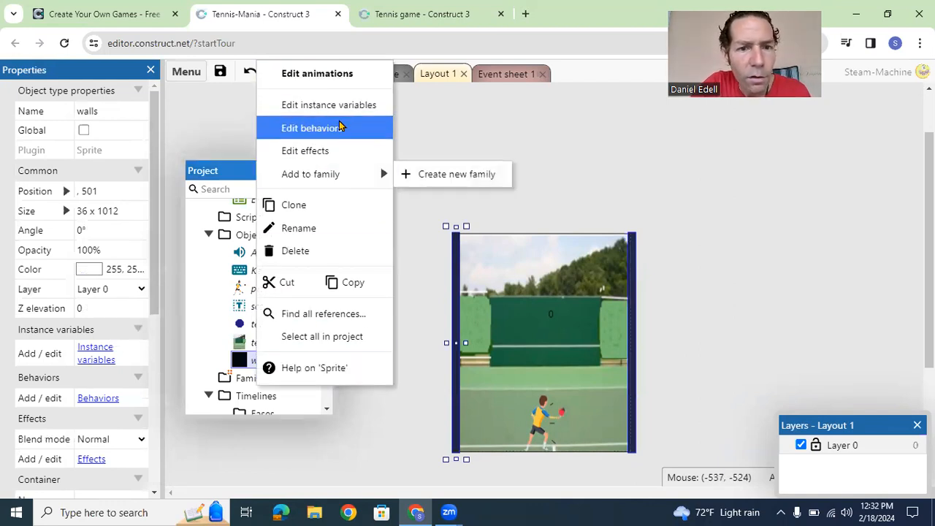
pyautogui.click(340, 128)
pyautogui.click(756, 213)
pyautogui.write('physics')
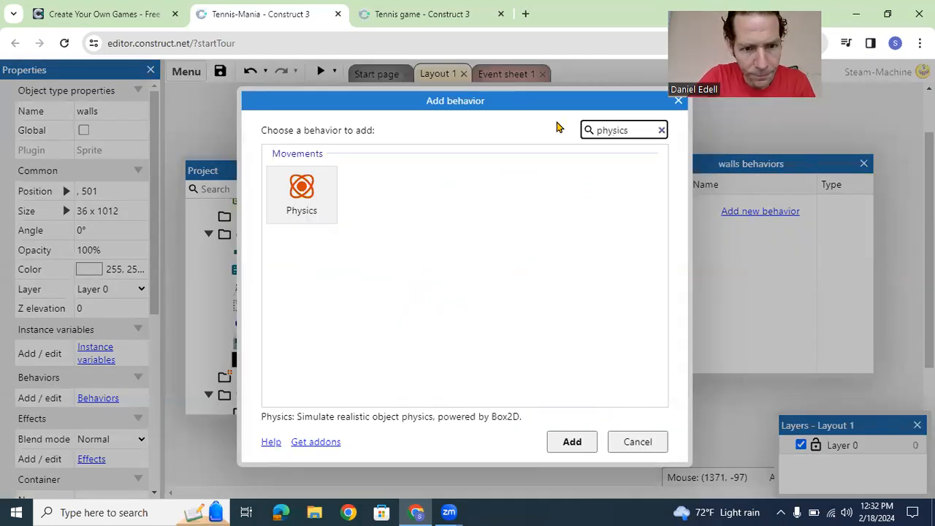
pyautogui.click(299, 203)
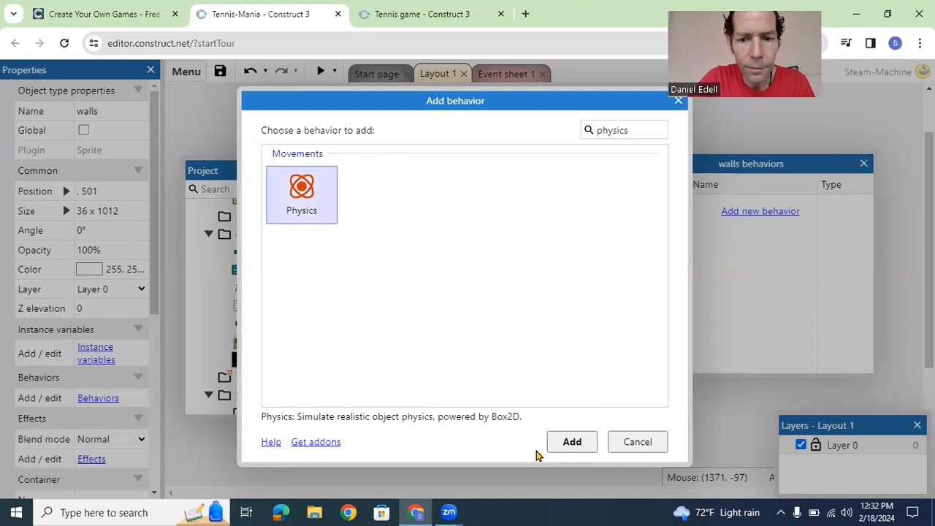
pyautogui.click(570, 447)
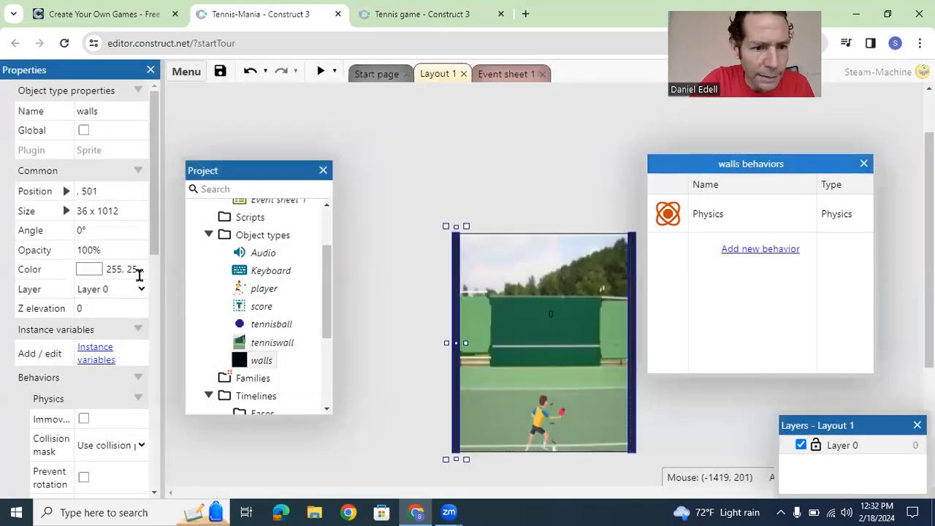
# Step: Make the walls' Physics behavior immovable and close the walls behaviors window
pyautogui.scroll(-3, 155, 240)
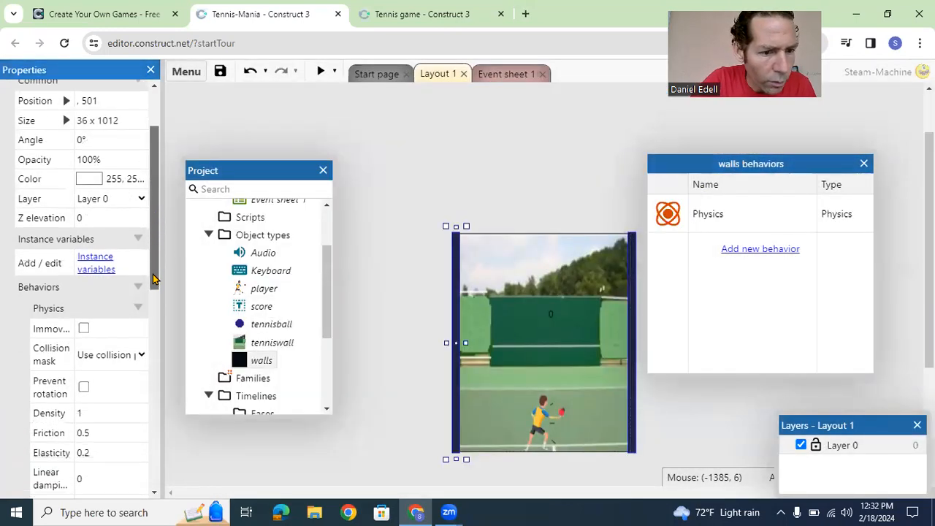
pyautogui.click(82, 296)
pyautogui.click(83, 293)
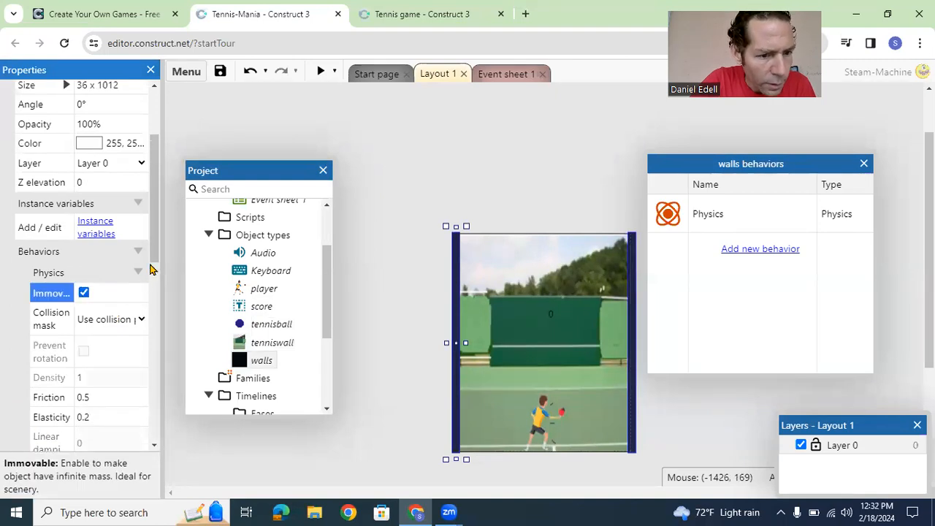
pyautogui.click(394, 239)
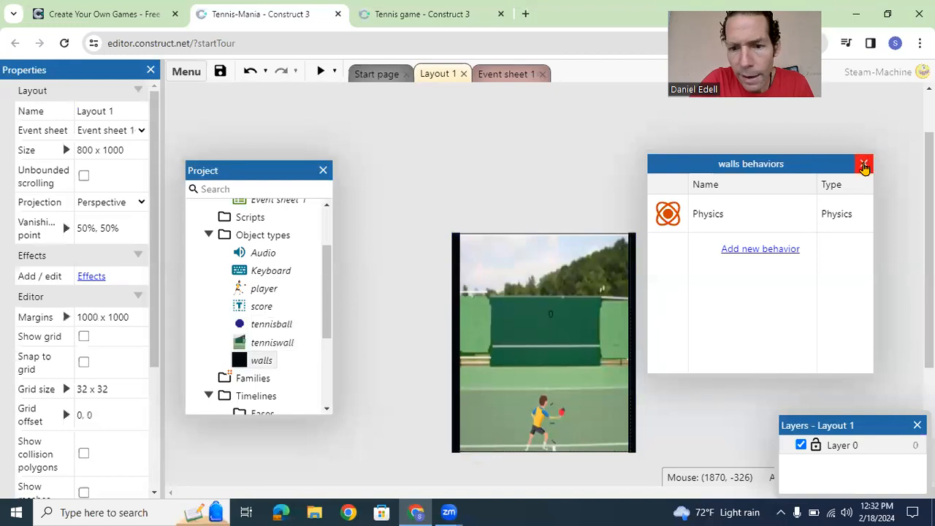
pyautogui.click(863, 164)
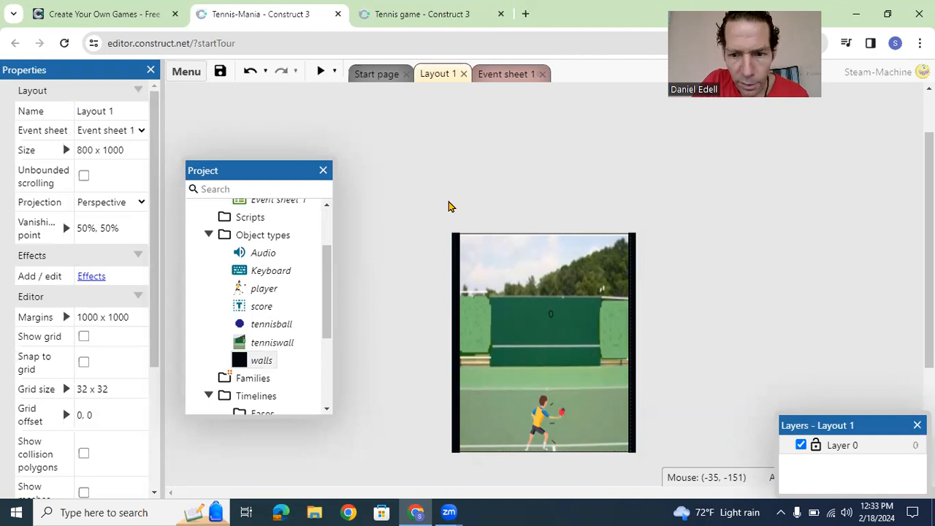
# Step: Preview the game to check the physics setup, close the preview, and return to Layout 1
pyautogui.click(321, 71)
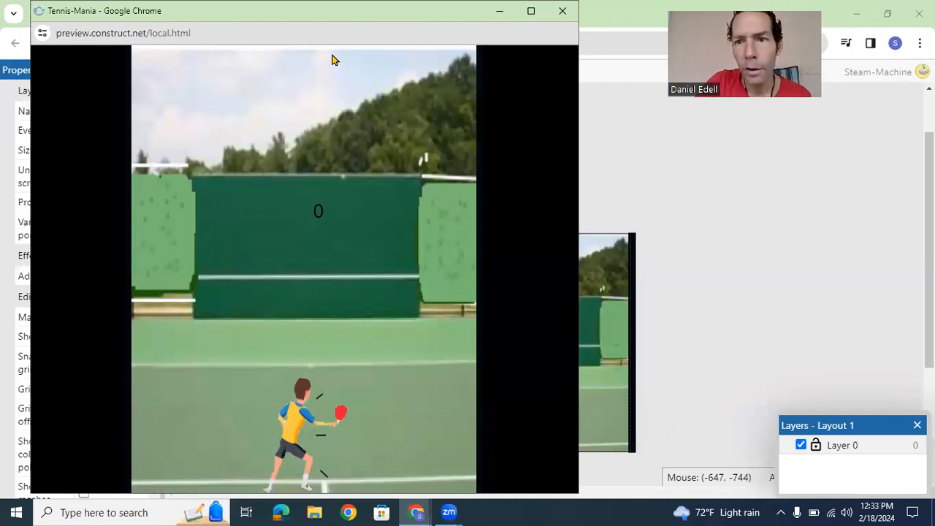
pyautogui.moveTo(251, 17); pyautogui.dragTo(219, 121)
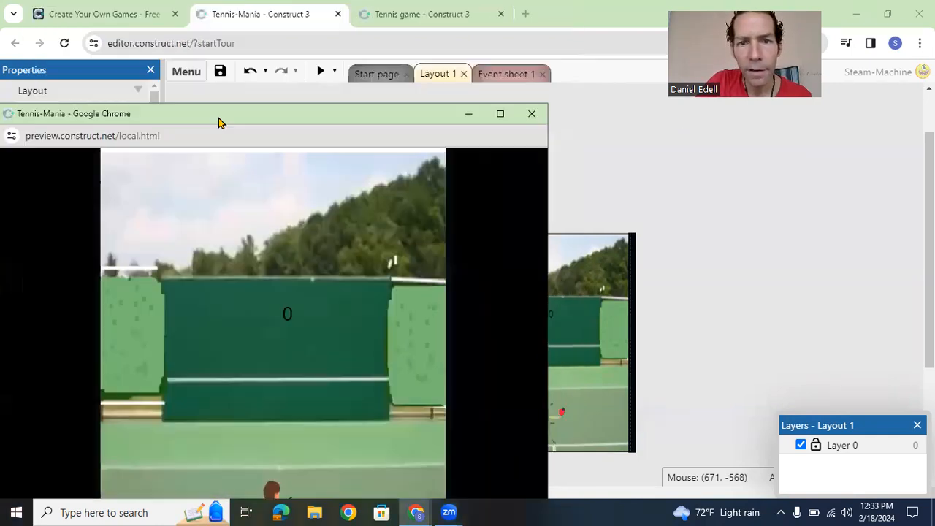
pyautogui.click(526, 118)
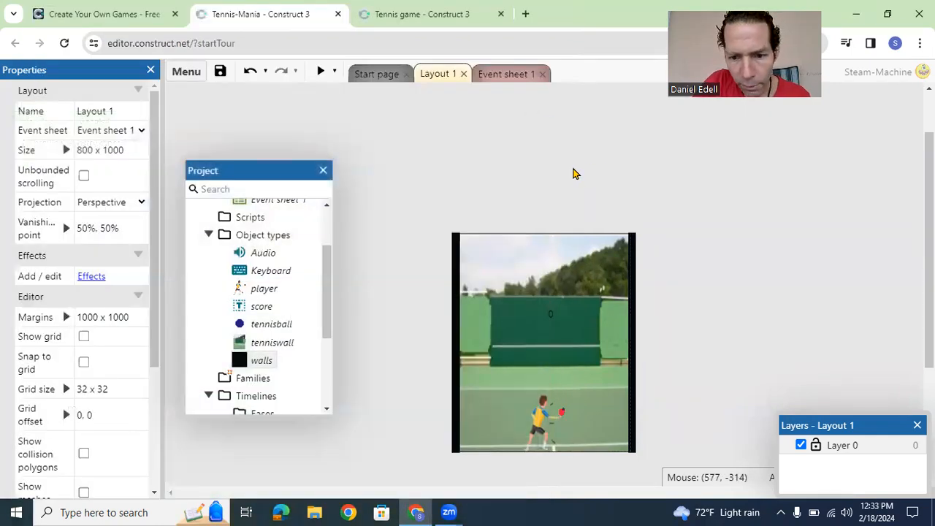
pyautogui.click(501, 76)
pyautogui.click(437, 75)
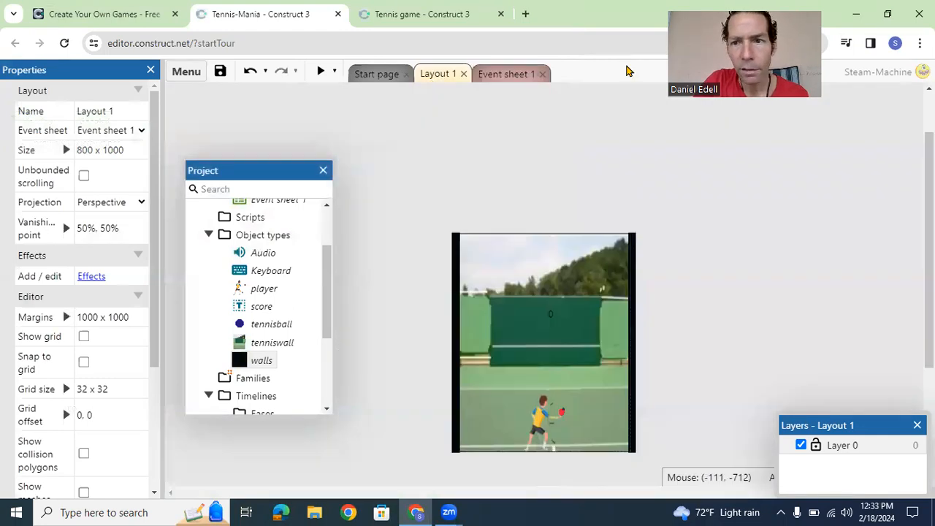